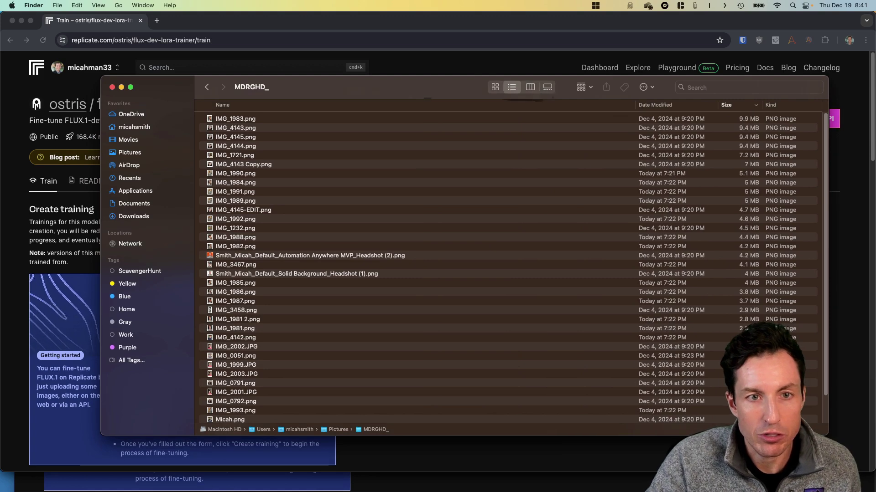
Show the MDRGHD_ folder as thumbnails and move office.webp to the Trash
key(super+1)
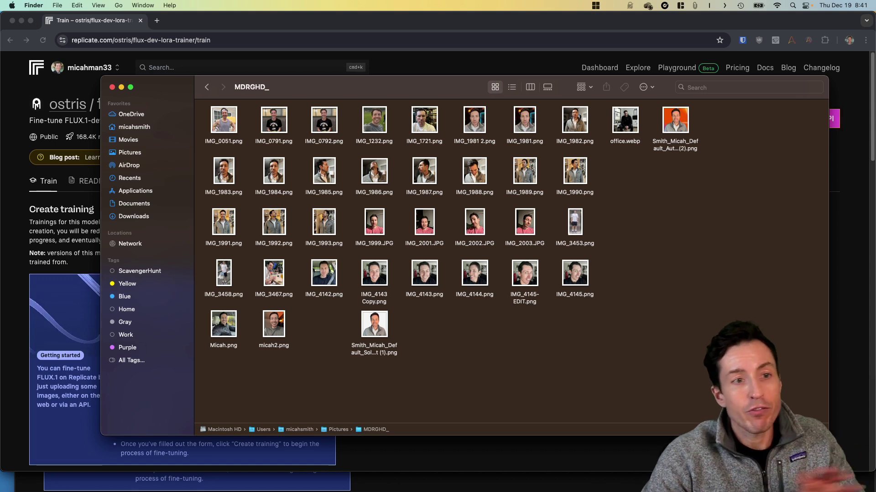
click(624, 120)
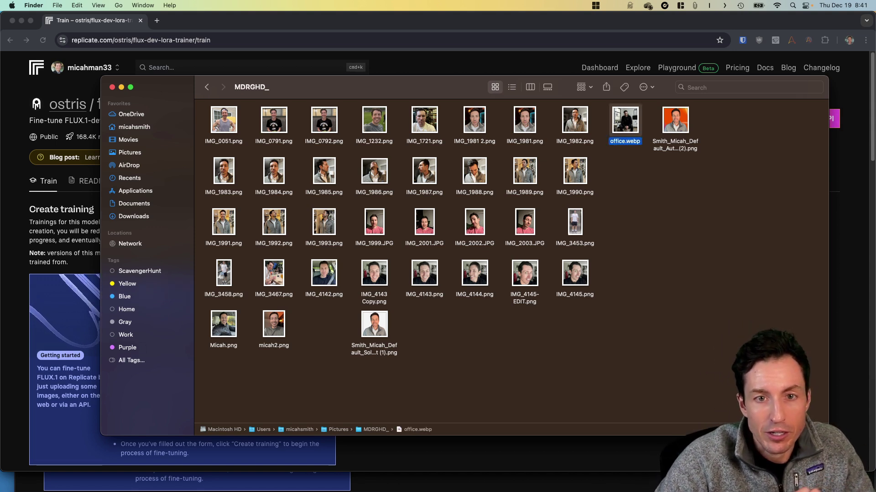
key(super+BackSpace)
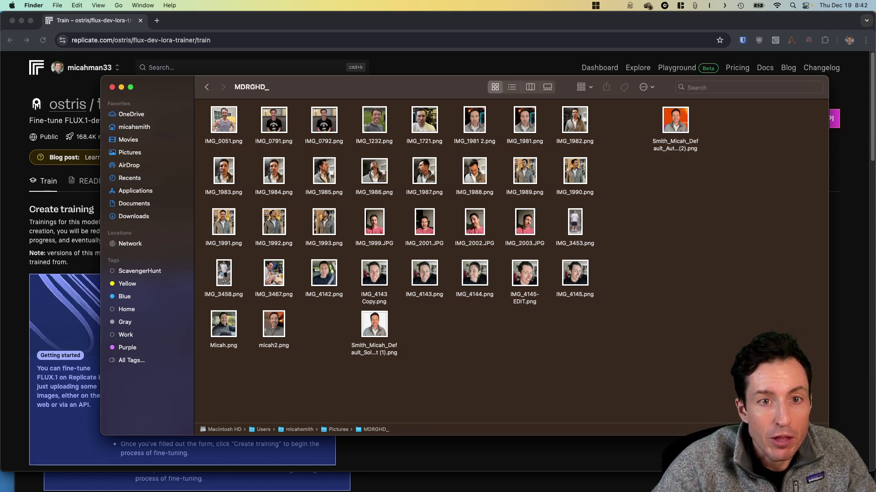
Switch the folder to a list and open the six largest images, IMG_1983.png through IMG_4143 Copy.png, together in Preview
click(511, 86)
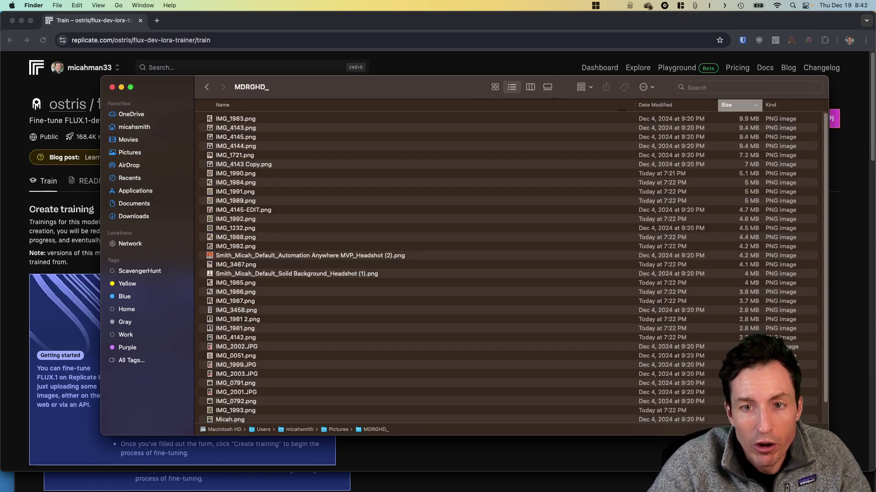
click(235, 118)
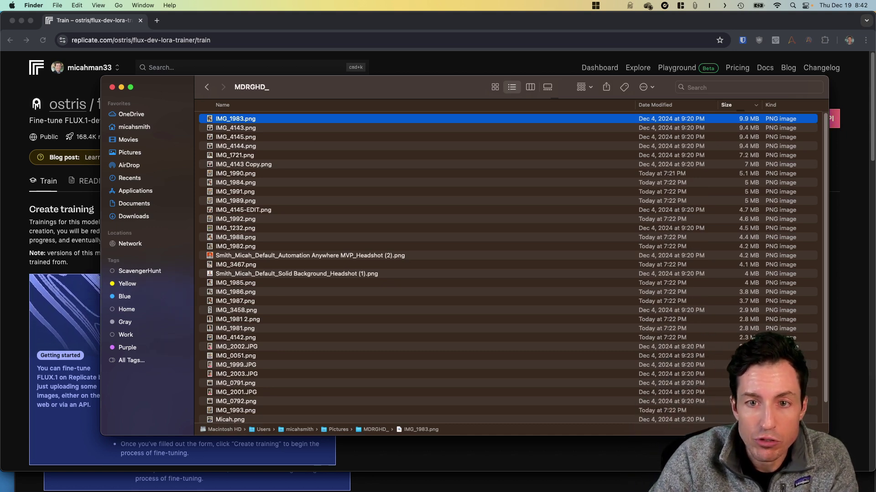
shift+click(243, 165)
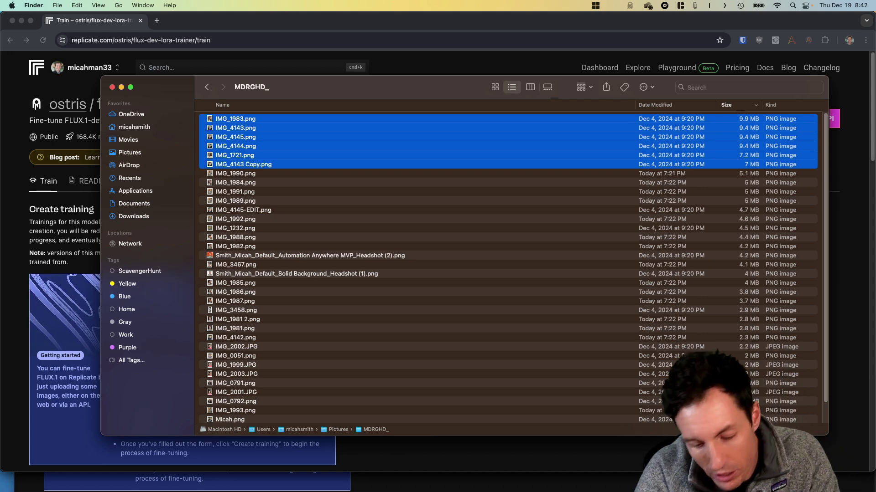
key(super+o)
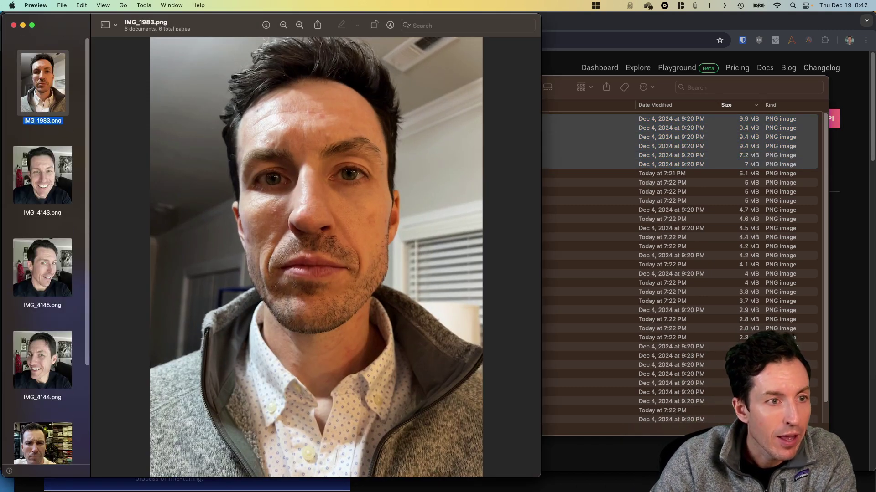
Look through the six opened photos one by one, from IMG_1983.png to IMG_4143 Copy.png and back to the first
key(Down)
key(Down)
key(Down)
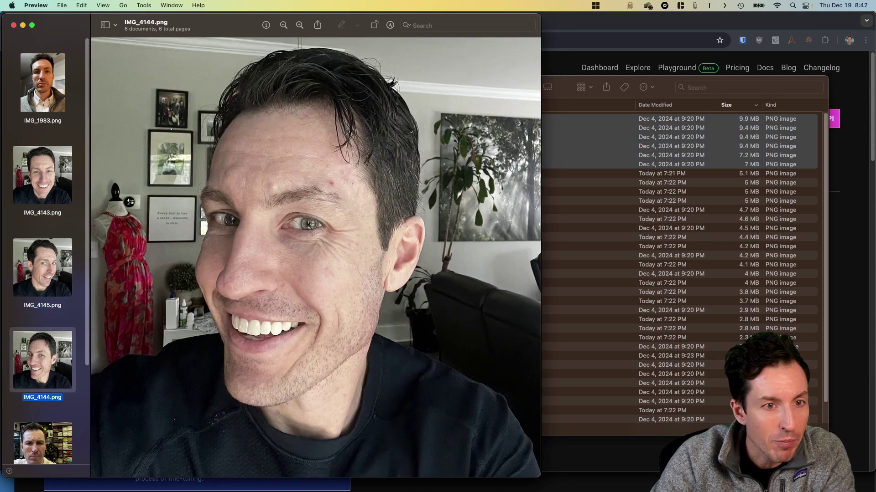
key(Up)
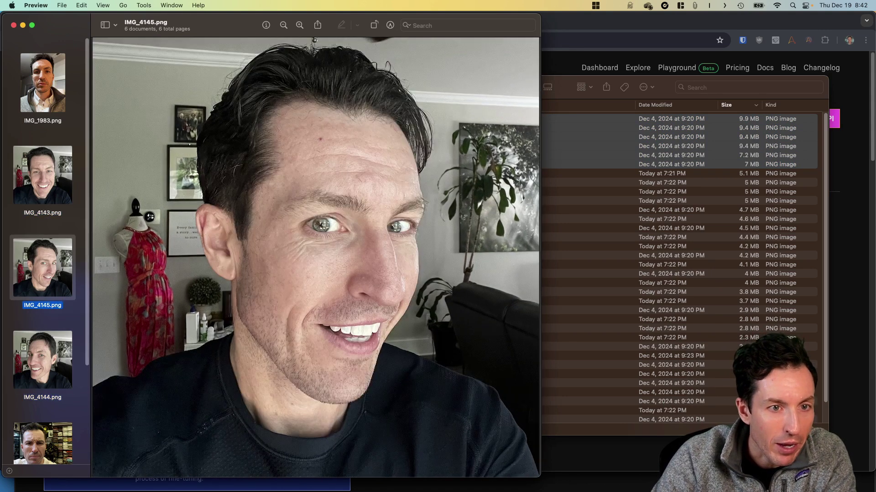
key(Down)
key(Down)
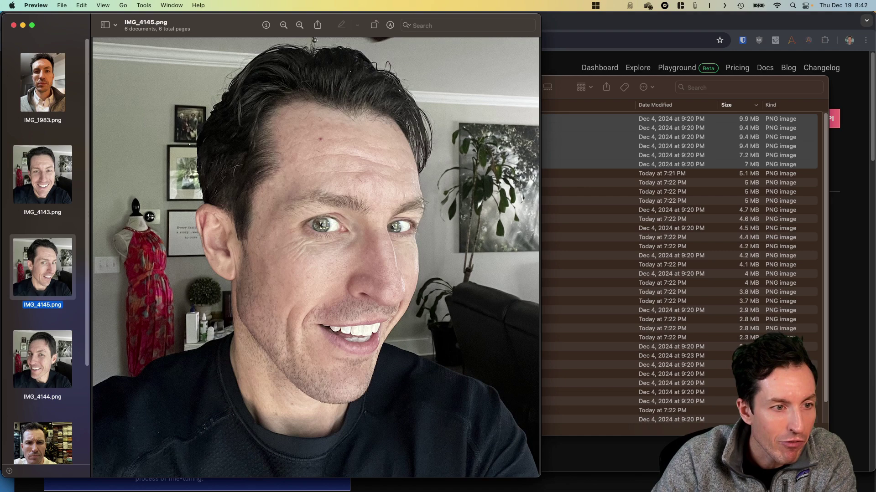
key(Down)
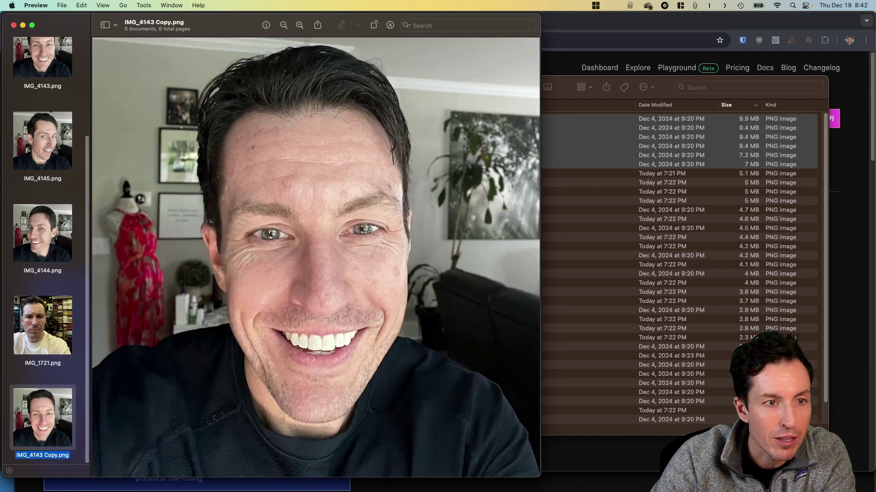
key(Down)
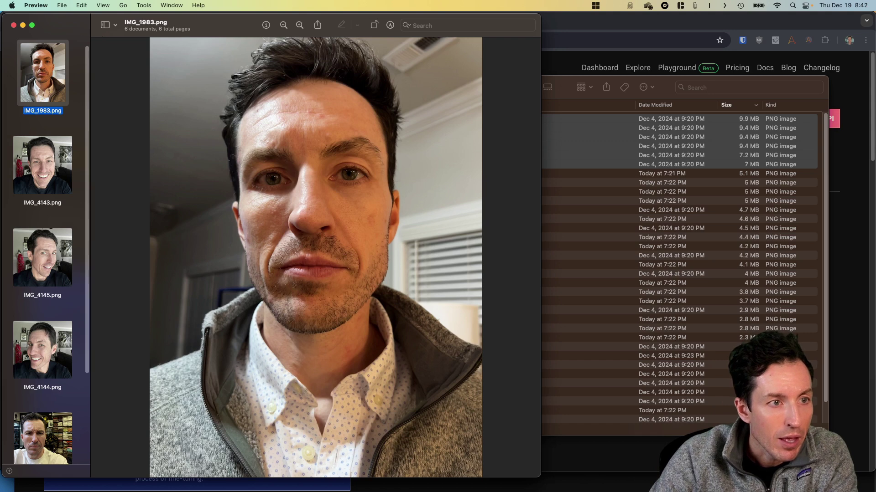
Resize all six opened images together to 50 percent width and height, scaled proportionally
key(shift+Down)
key(shift+Down)
key(shift+Down)
key(shift+Down)
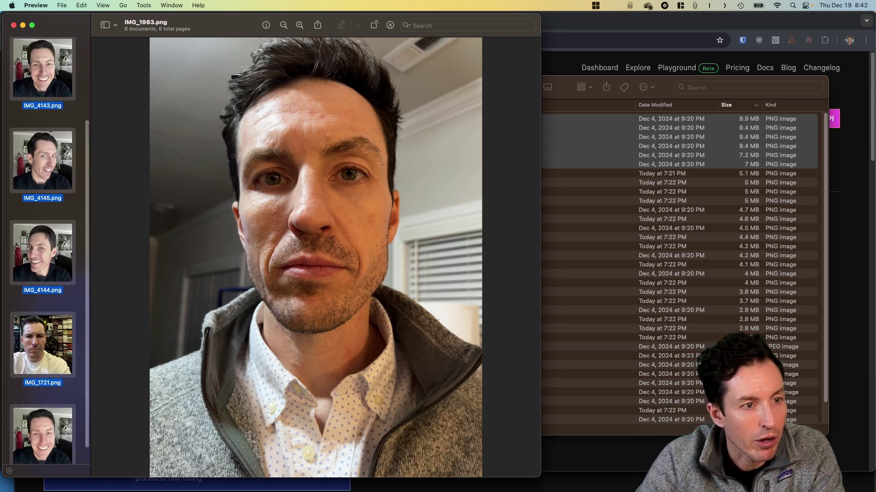
scroll(46, 251, up, 3)
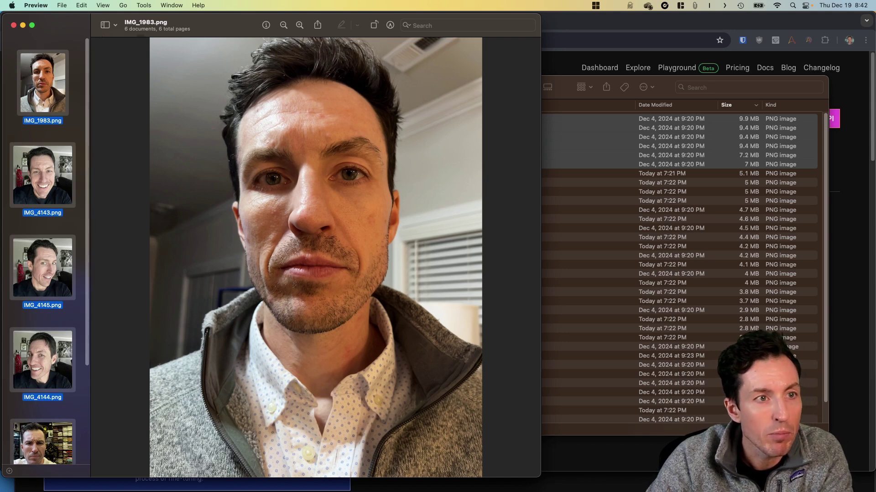
click(144, 5)
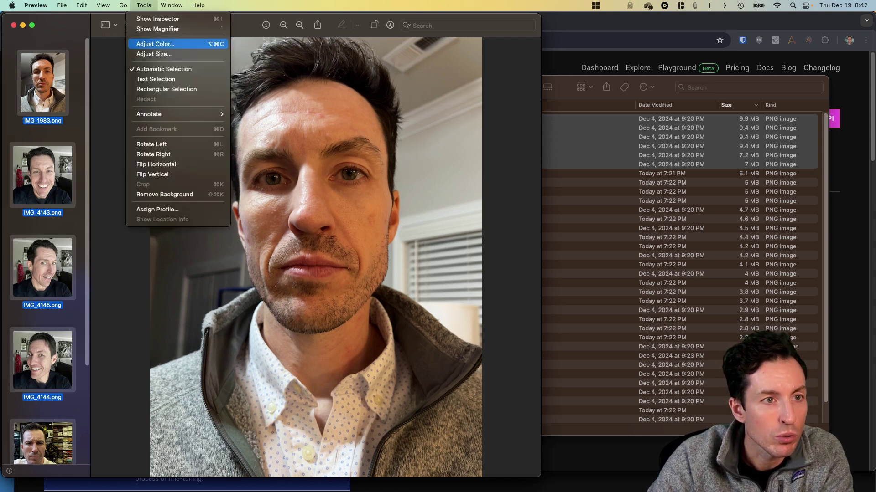
click(153, 54)
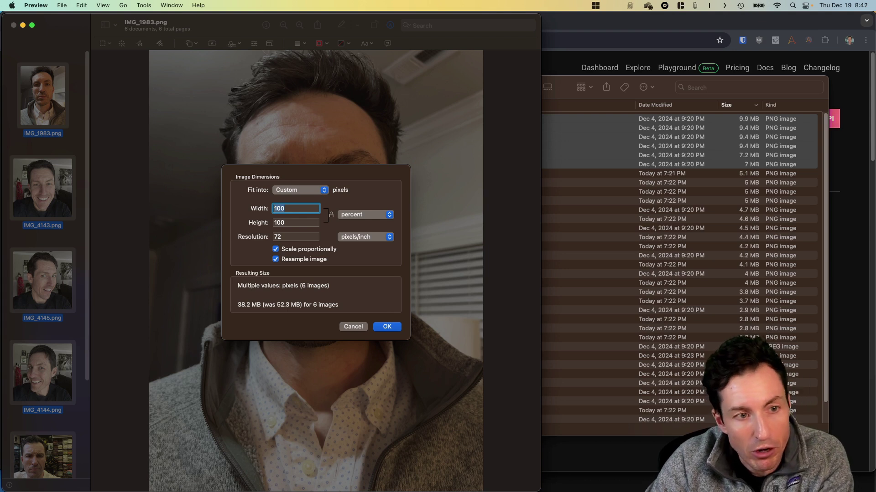
text(75)
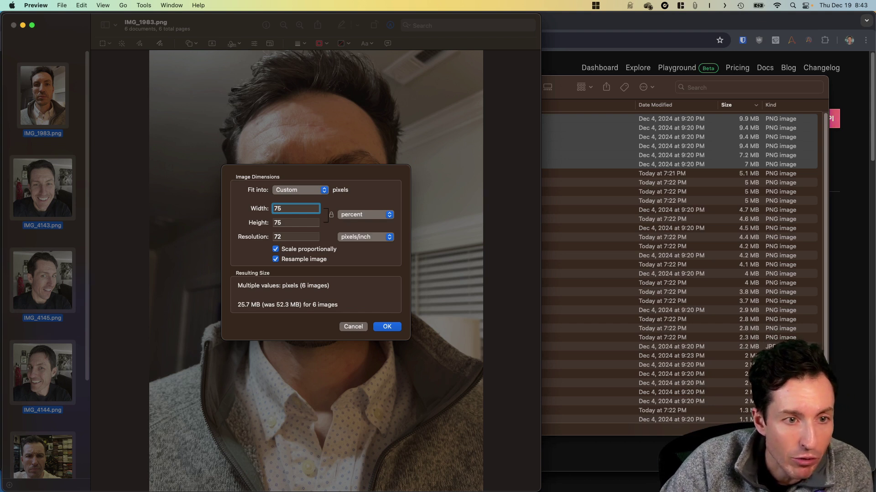
key(super+a)
text(50)
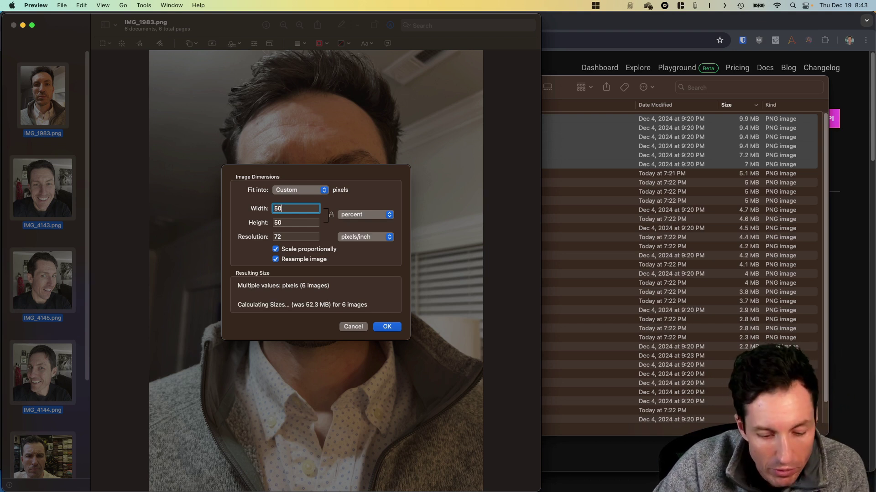
key(Tab)
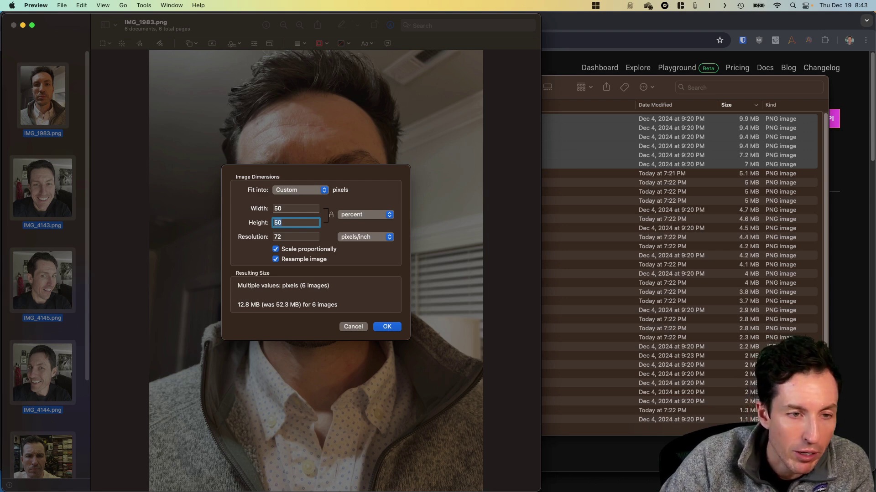
key(Return)
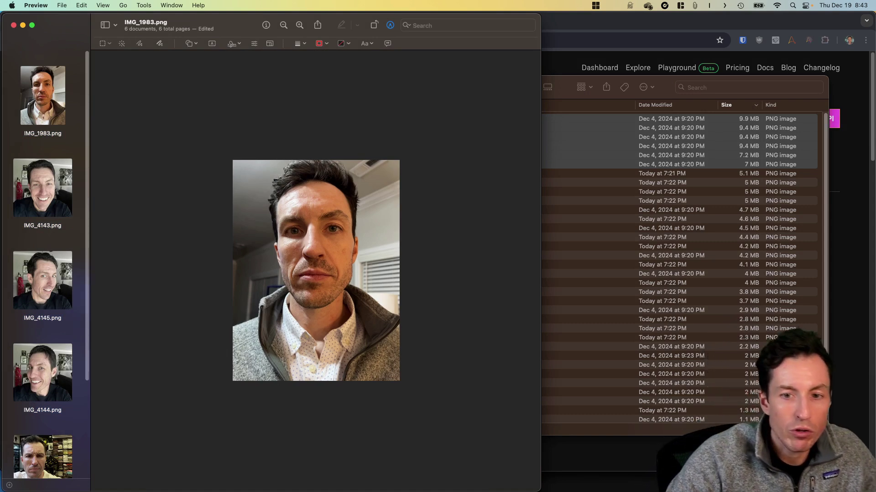
Switch back to Finder, check the file sizes in the MDRGHD_ folder, and review the whole photo set as thumbnails
key(super+Tab)
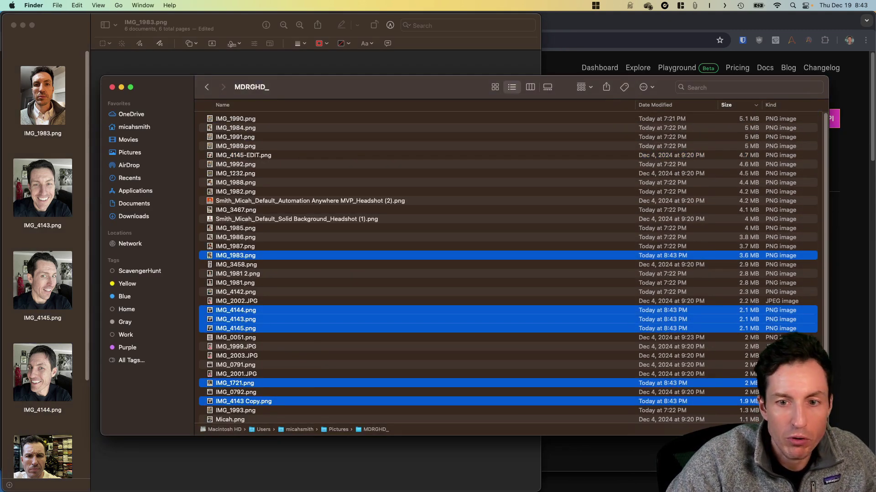
click(235, 174)
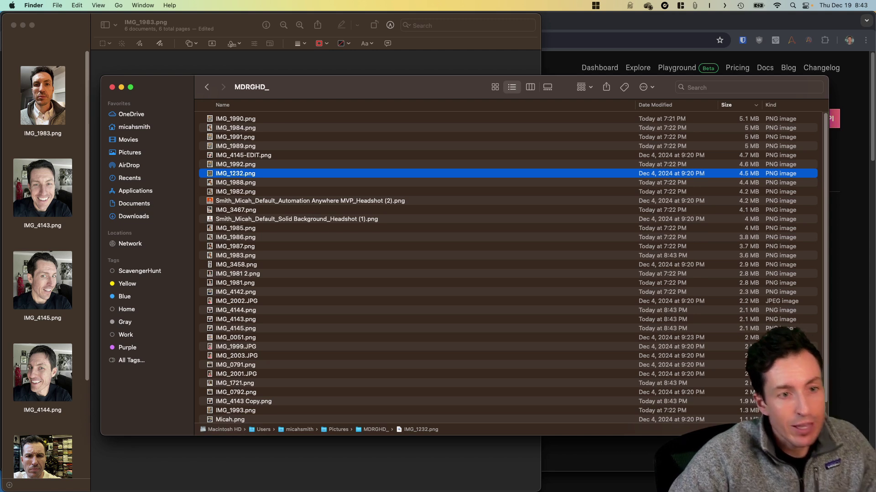
scroll(507, 266, down, 2)
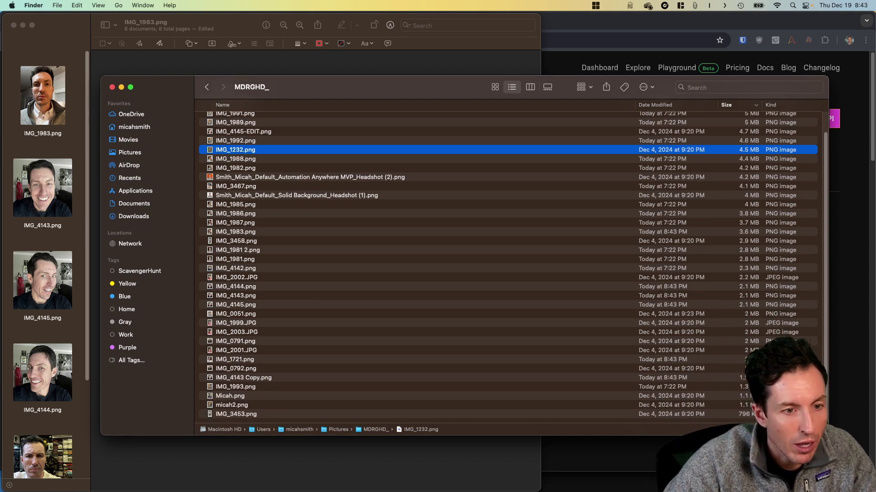
click(236, 414)
scroll(507, 267, up, 2)
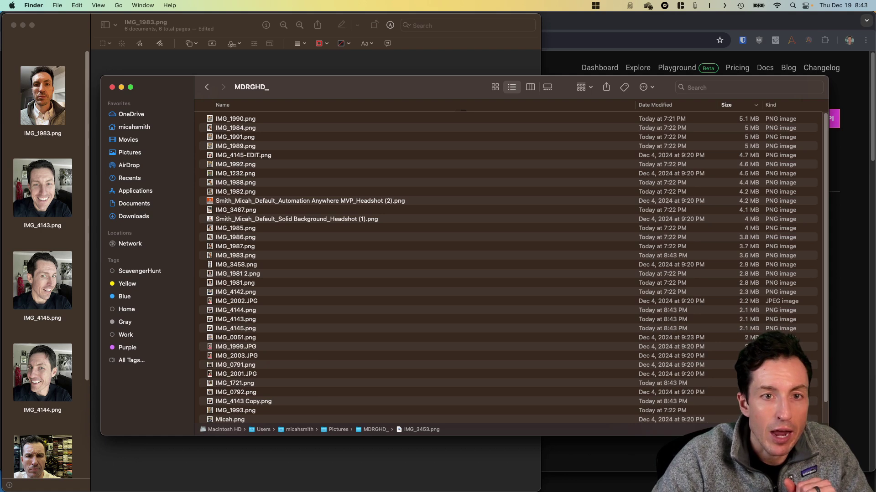
key(super+1)
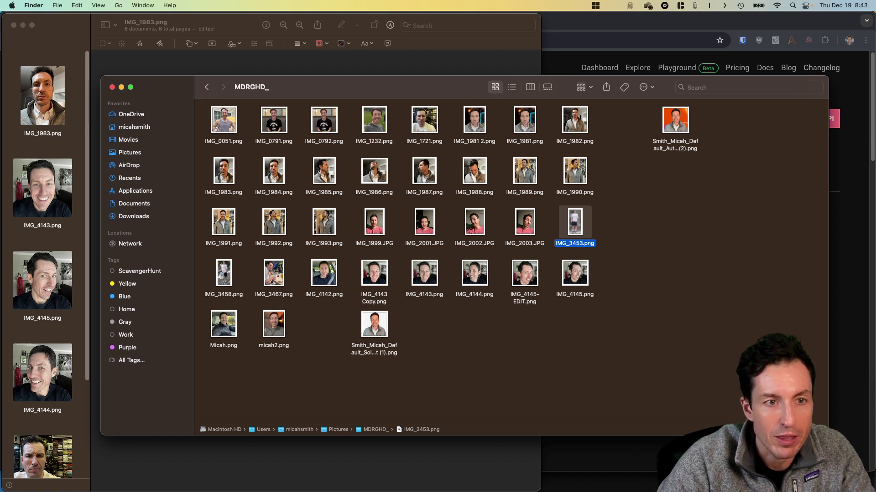
click(771, 378)
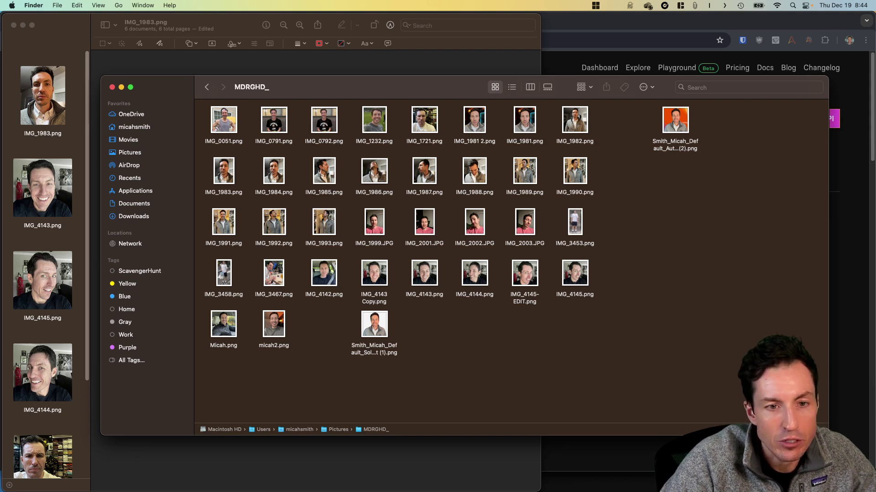
drag(763, 350, 202, 102)
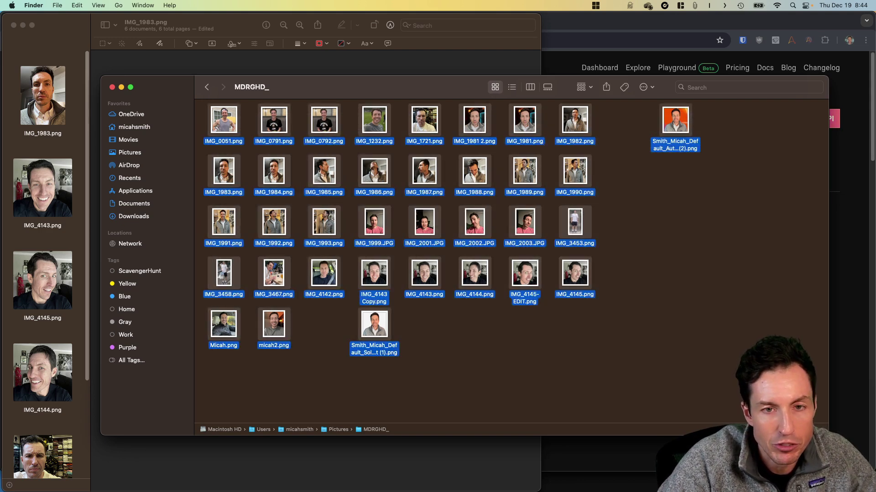
click(202, 103)
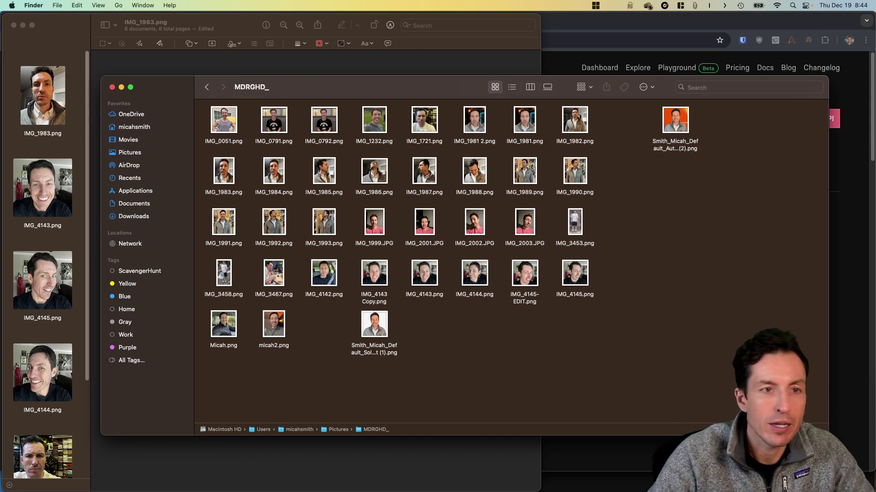
Switch to Chrome and examine the flux-dev-lora-trainer page, covering its address, the destination, input_images and trigger_word fields
key(super+Tab)
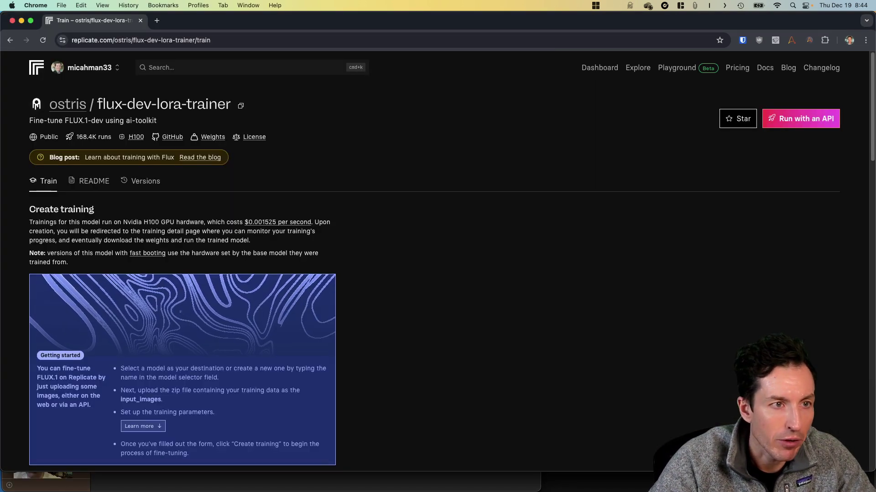
drag(118, 40, 232, 40)
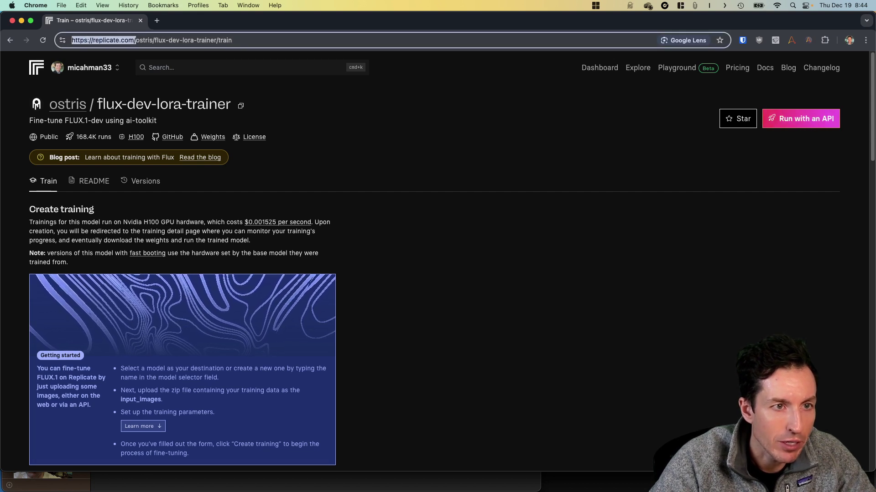
key(super+a)
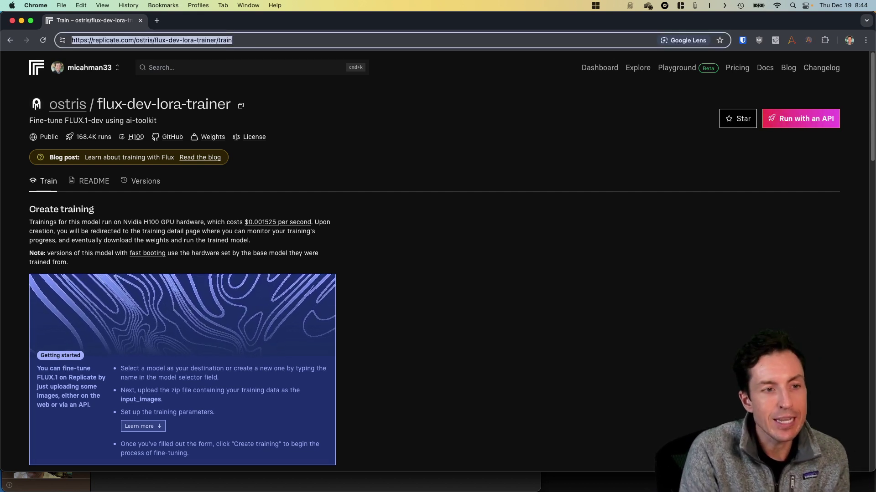
scroll(438, 274, down, 5)
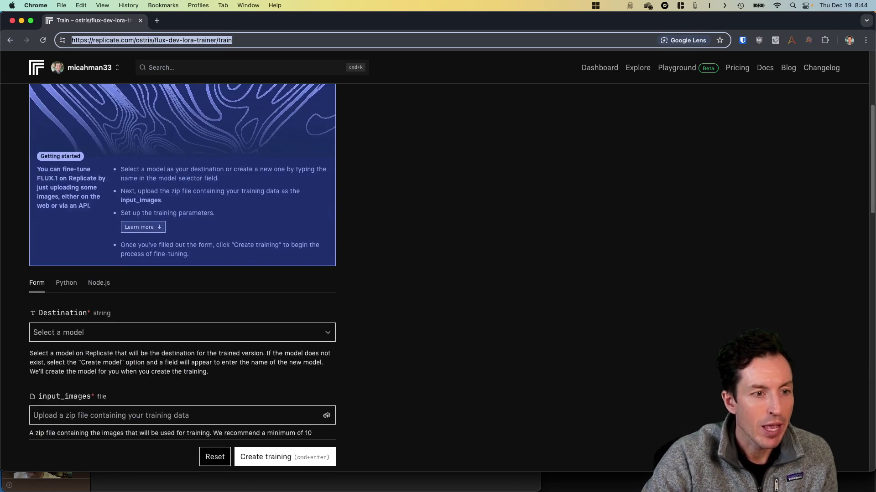
scroll(182, 273, down, 3)
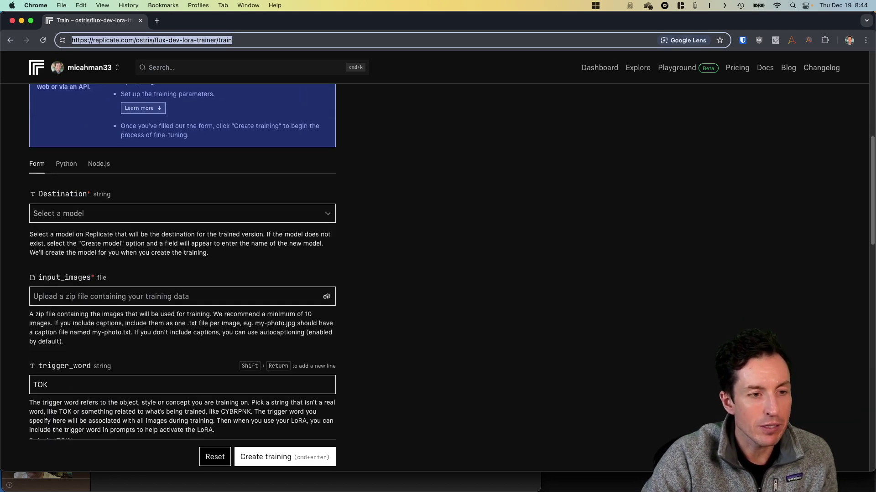
drag(91, 366, 38, 366)
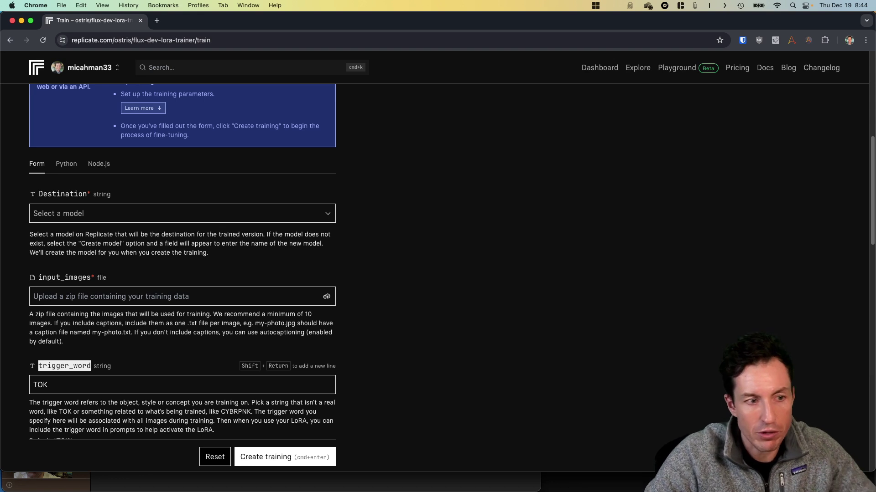
key(Tab)
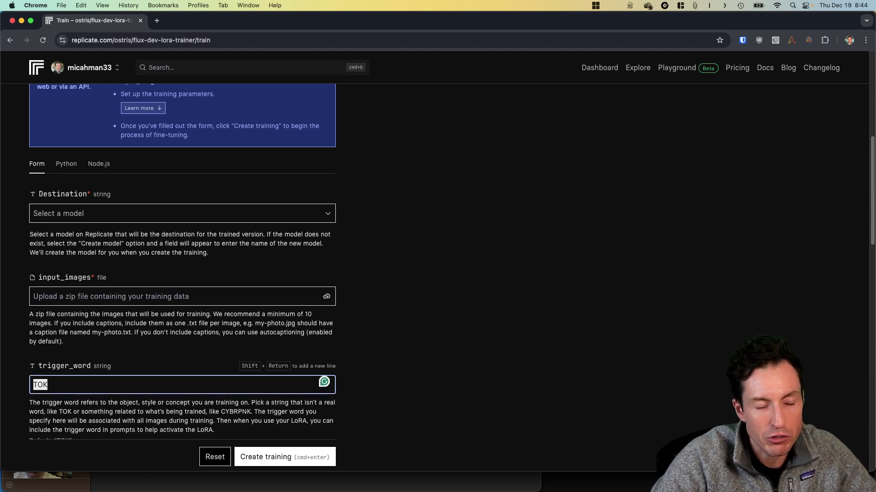
scroll(438, 262, up, 5)
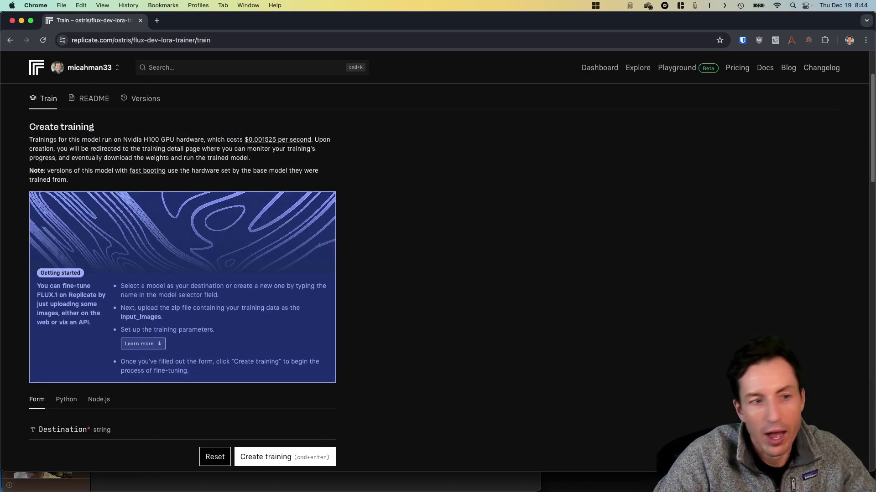
scroll(438, 263, down, 2)
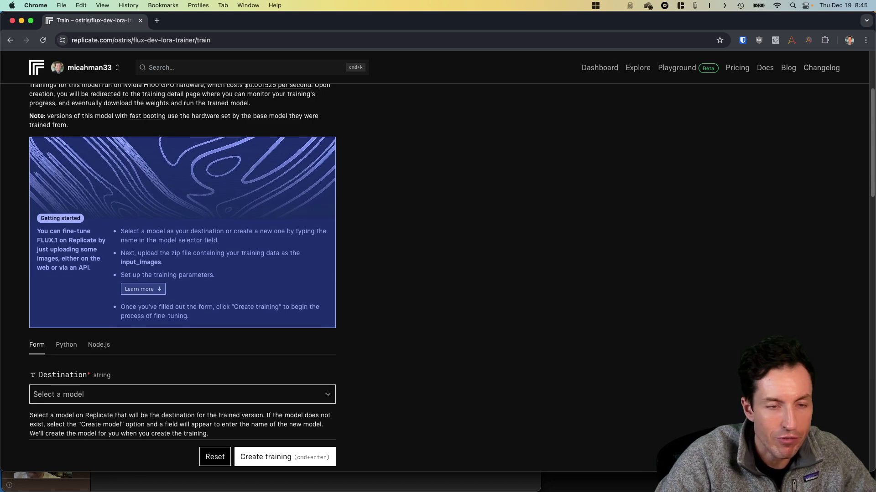
scroll(437, 263, down, 4)
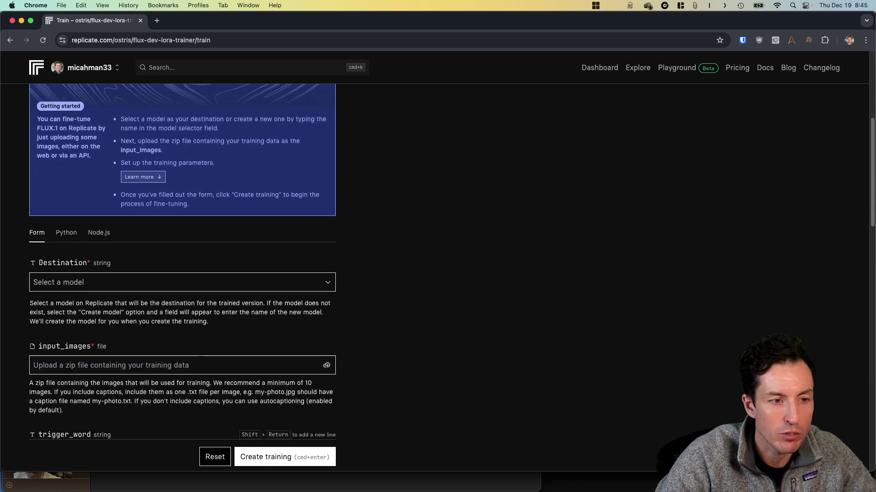
Switch to Finder, go up to the Pictures folder and compress the MDRGHD_ folder into a zip archive
key(ctrl+Up)
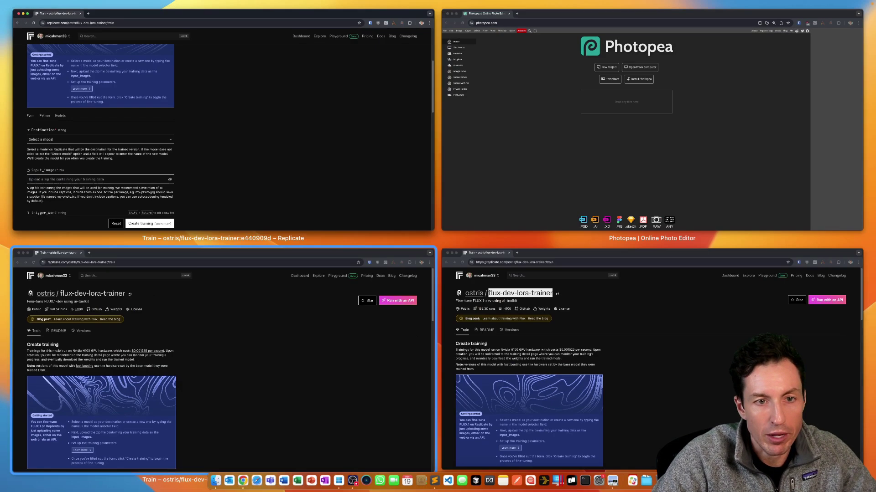
key(Escape)
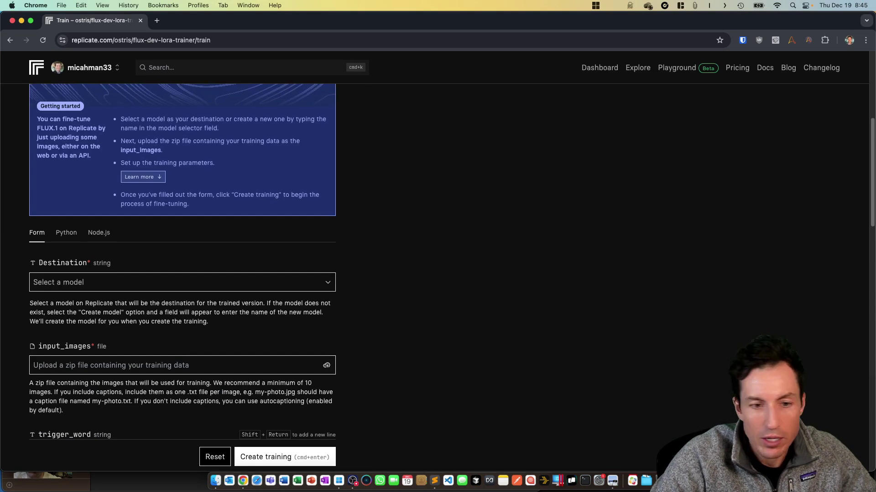
click(216, 481)
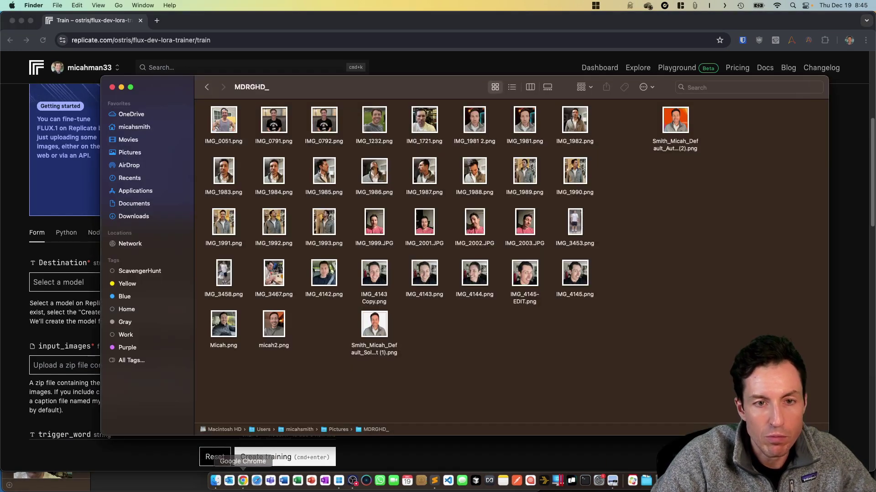
click(207, 86)
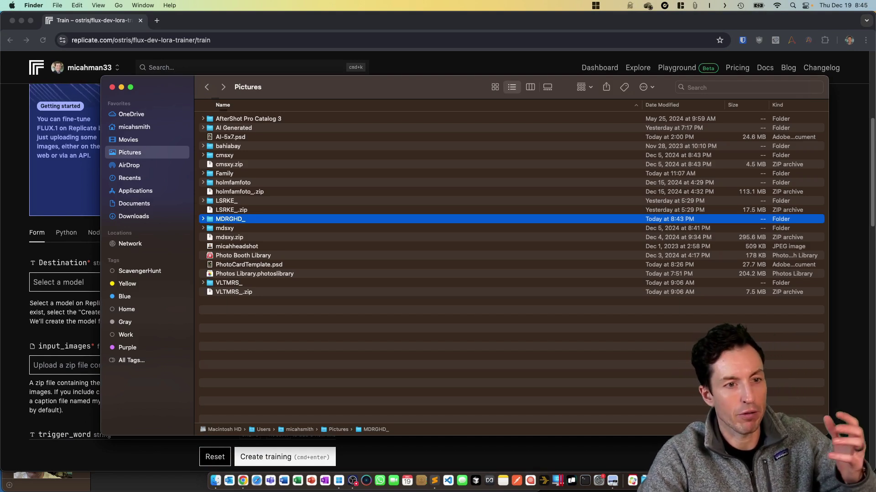
right_click(236, 218)
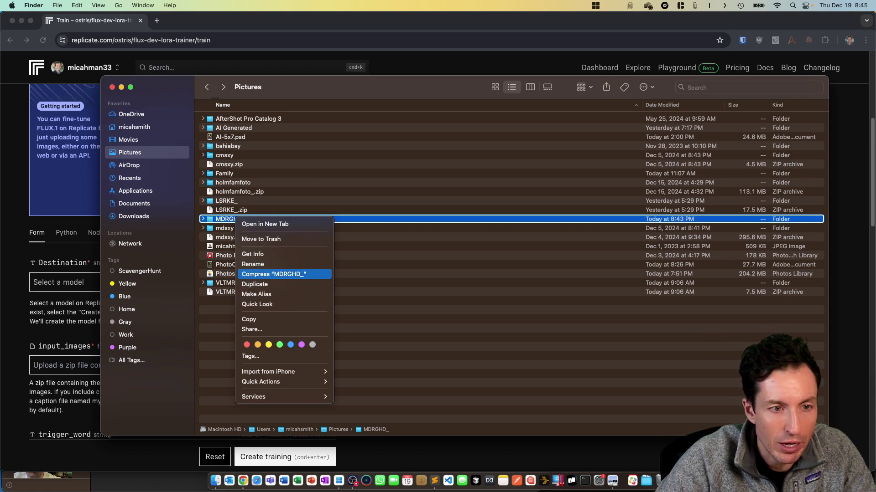
click(273, 274)
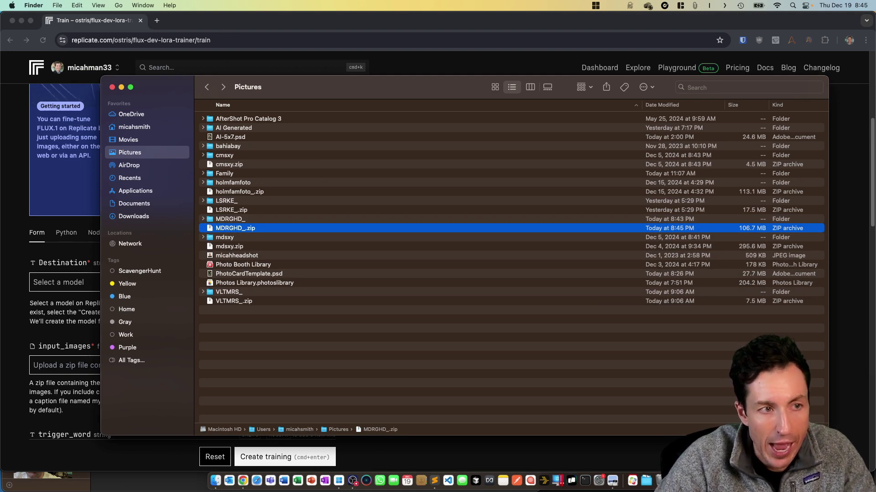
Return to the trainer page in Chrome and review the training form from Destination through trigger_word, autocaption, steps and lora_rank
key(super+Tab)
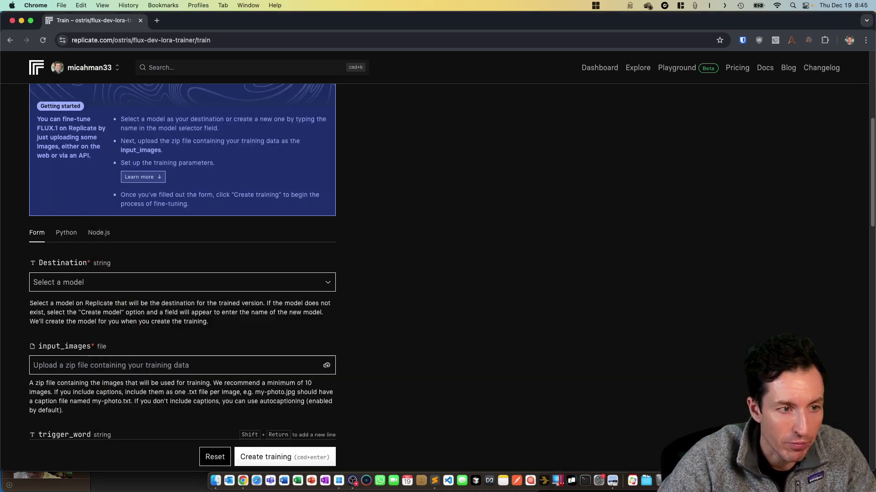
scroll(434, 264, up, 5)
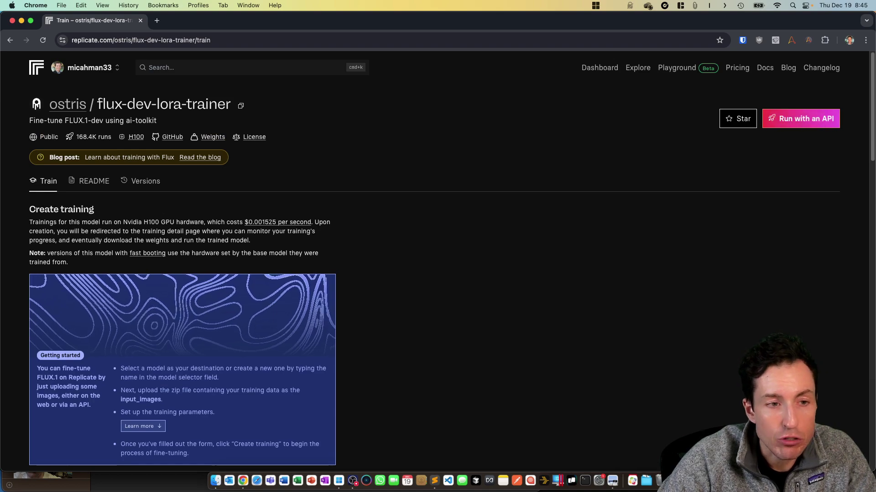
scroll(434, 278, down, 10)
double_click(40, 203)
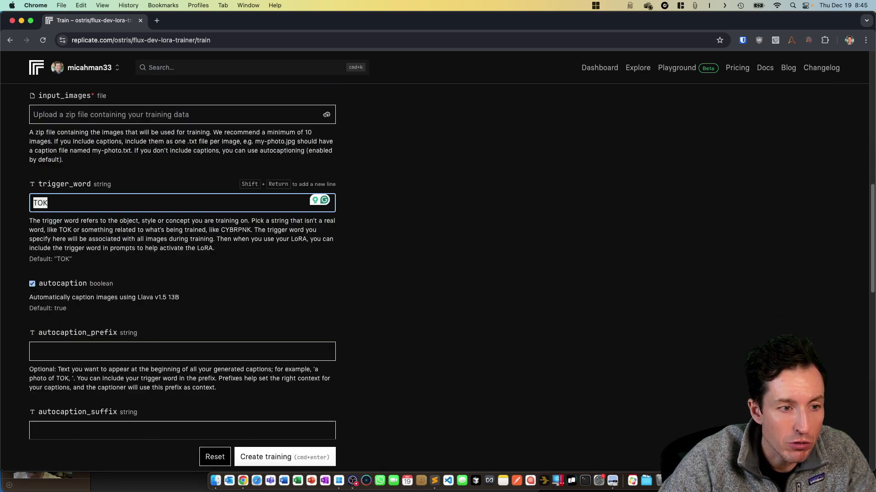
scroll(182, 264, down, 10)
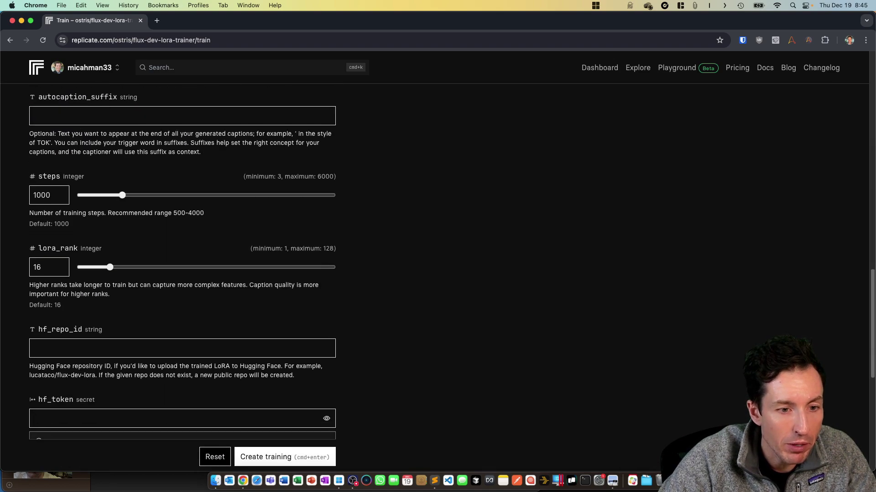
scroll(183, 265, up, 12)
scroll(183, 274, up, 10)
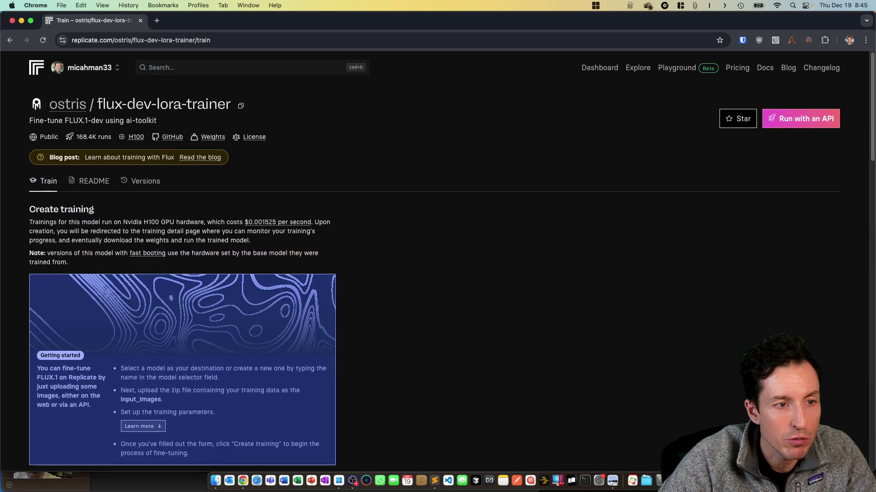
scroll(182, 274, down, 8)
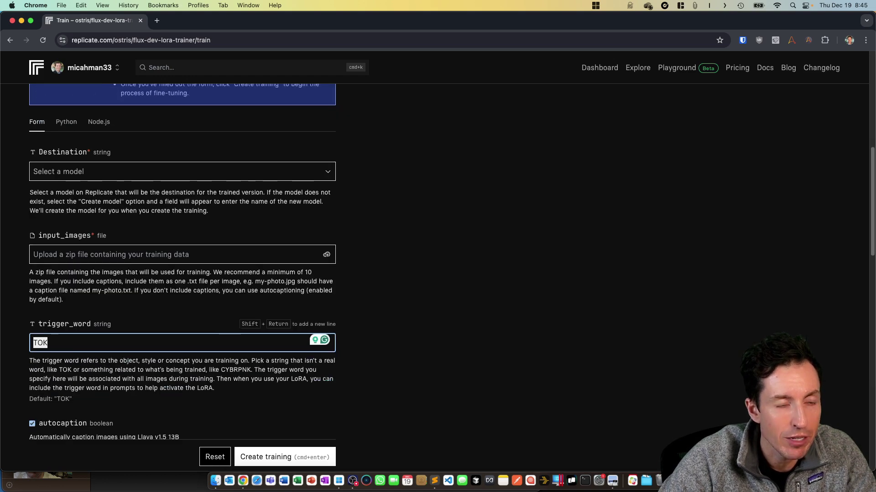
Create a new destination model named with the owner's first name and make it private
click(183, 171)
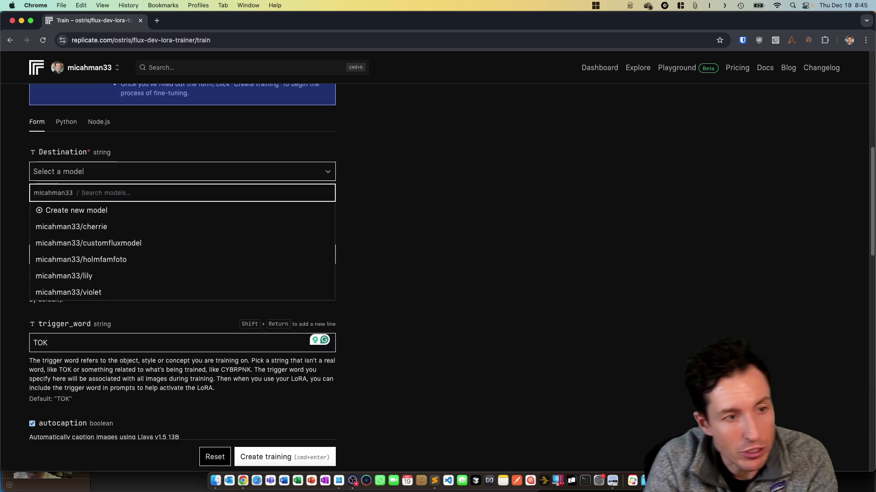
text(micah)
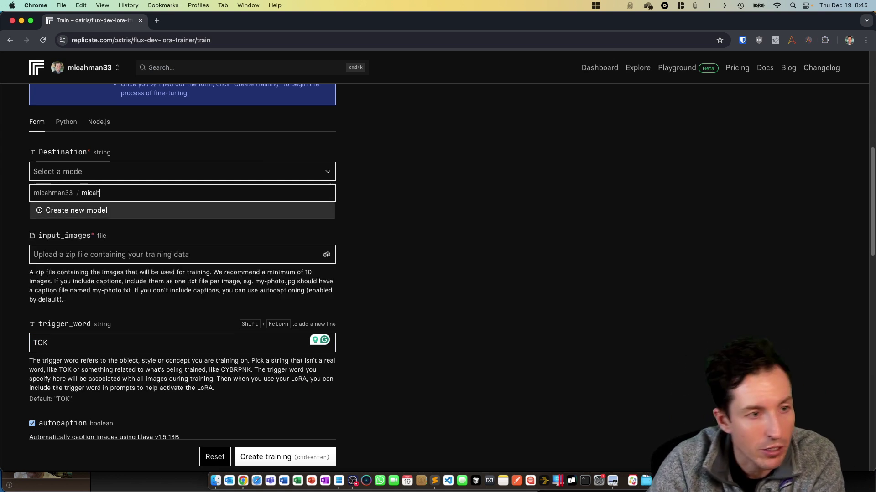
key(Return)
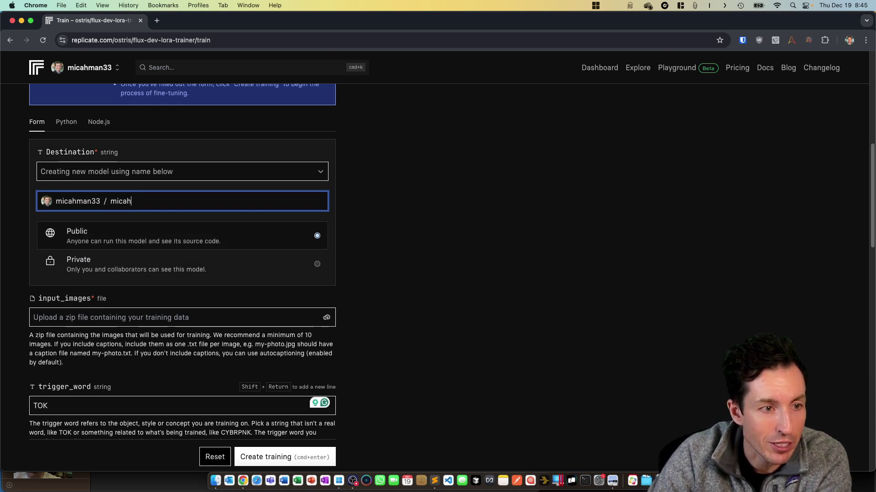
click(182, 264)
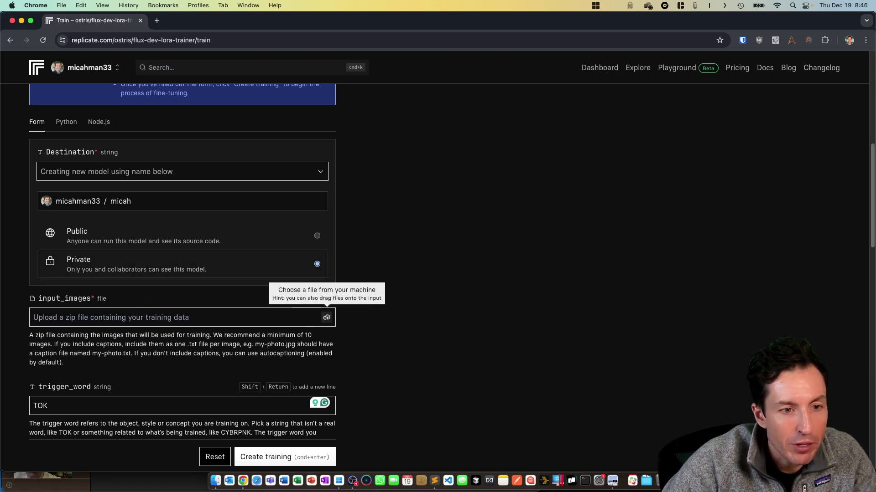
Read the input_images guidance and supply MDRGHD_.zip from Finder's Pictures folder as the training data
drag(213, 336, 312, 335)
click(312, 336)
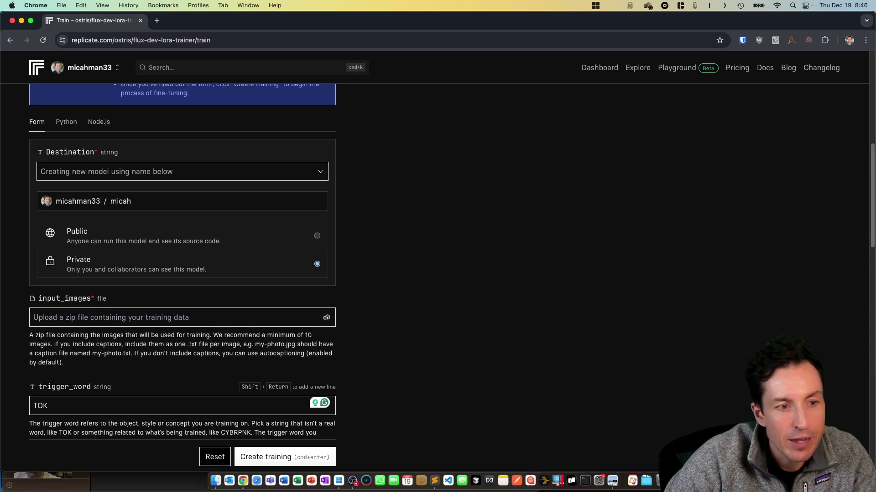
drag(70, 344, 133, 354)
click(132, 353)
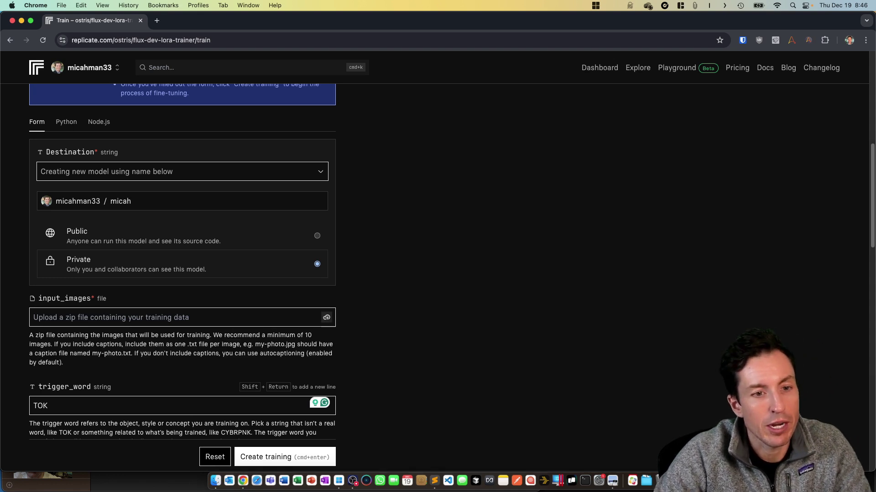
click(327, 318)
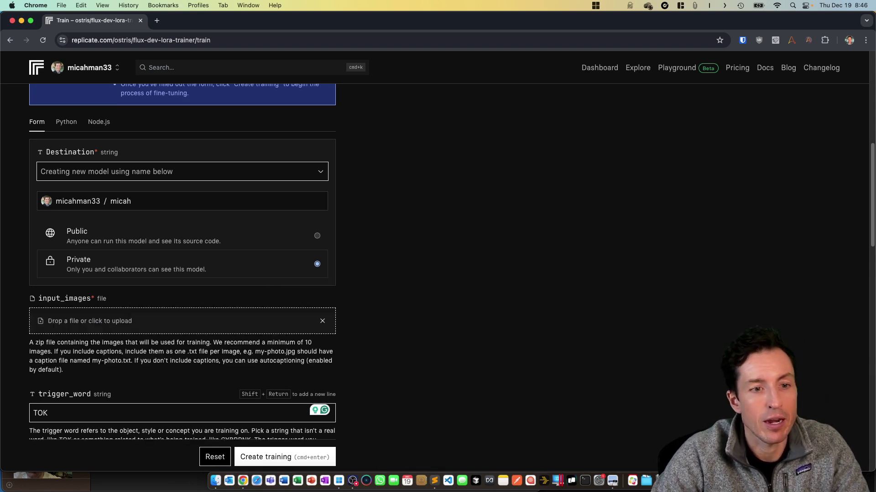
click(215, 481)
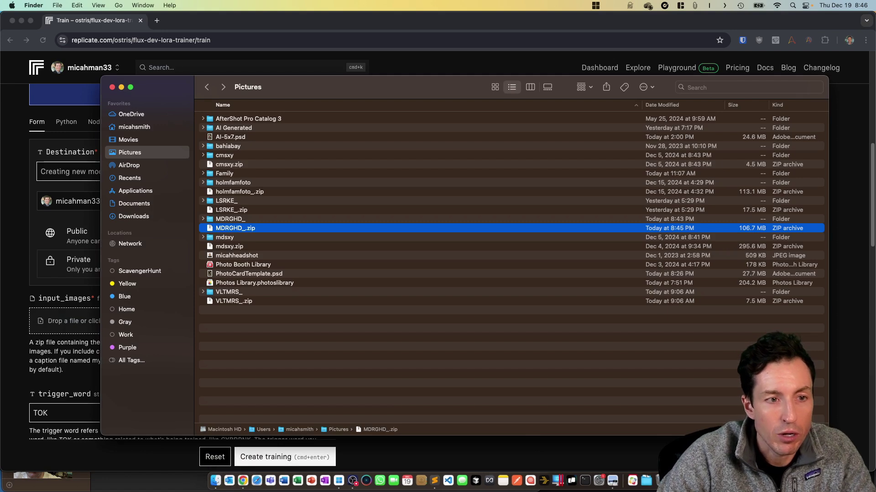
drag(365, 87, 712, 92)
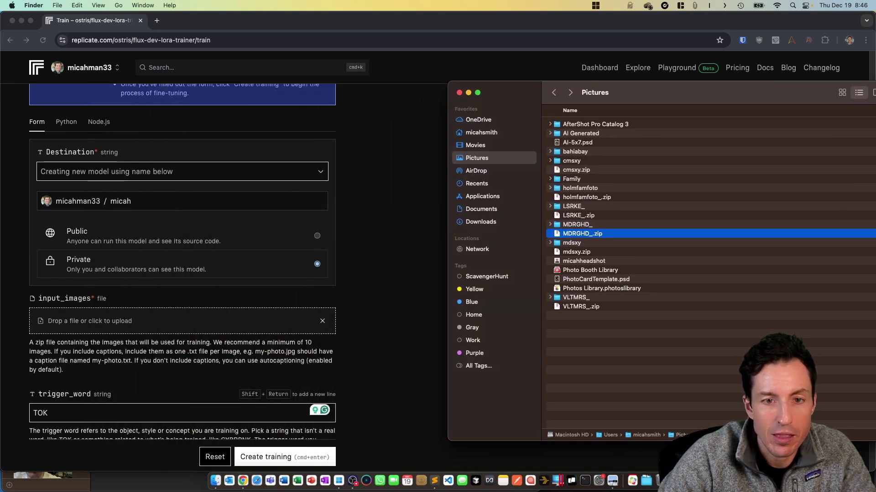
drag(580, 234, 110, 320)
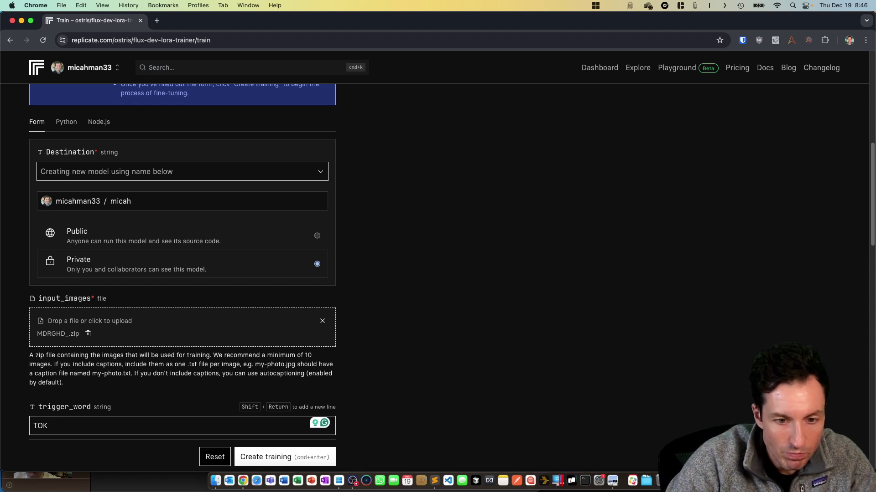
Copy the MDRGHD_ folder's name in Finder's Pictures folder and paste it as the trigger_word in the Chrome training form
scroll(183, 274, down, 5)
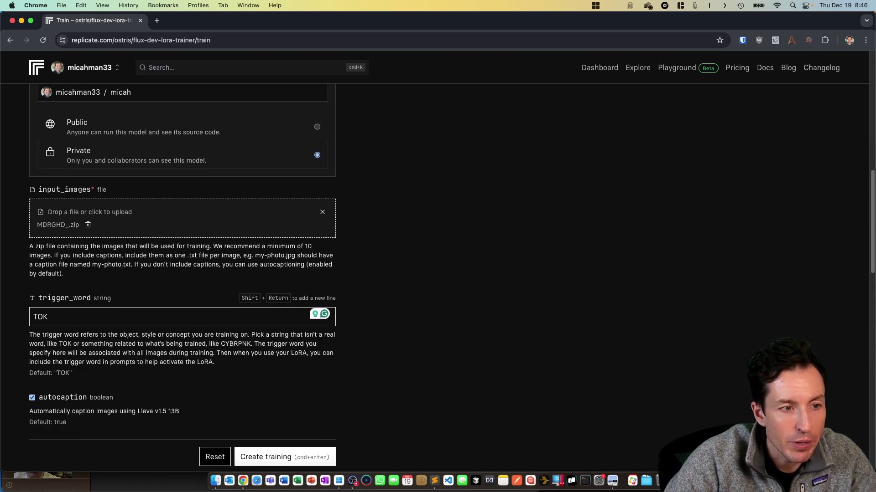
click(213, 478)
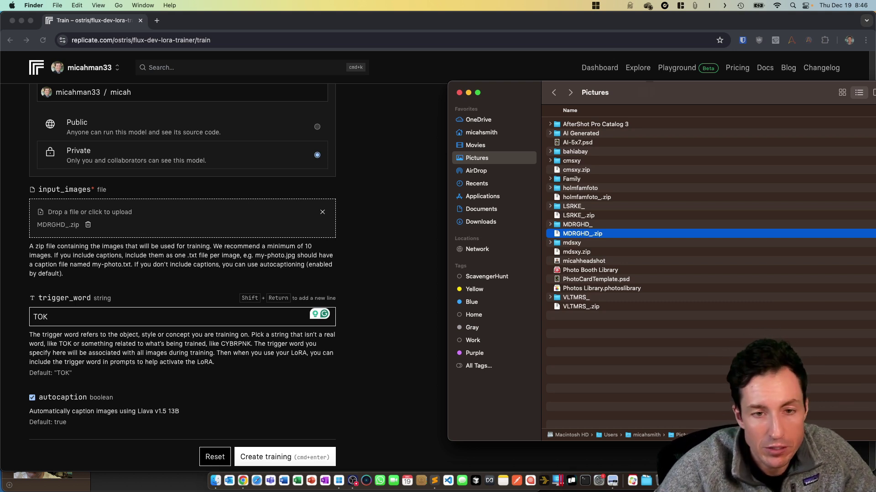
click(577, 225)
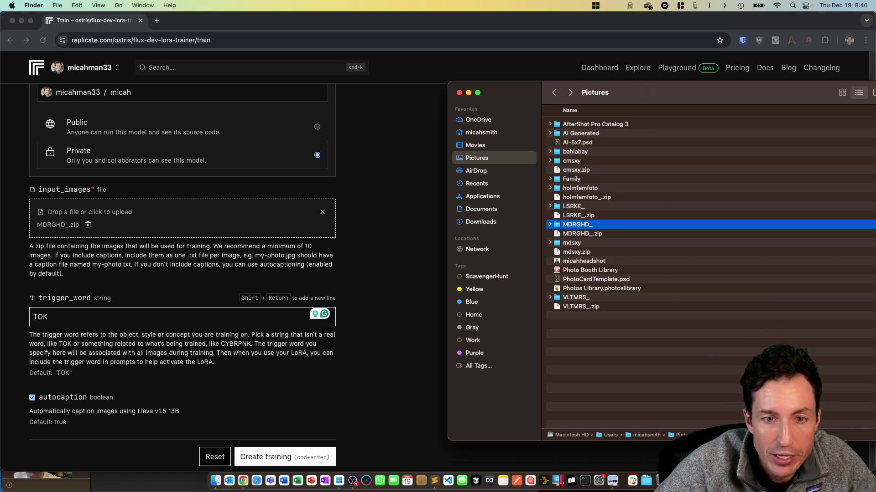
key(Return)
key(super+c)
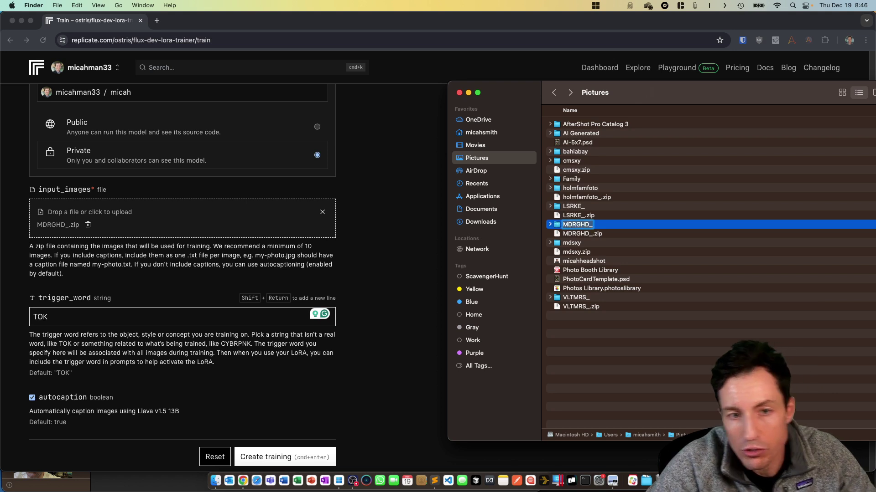
key(super+Tab)
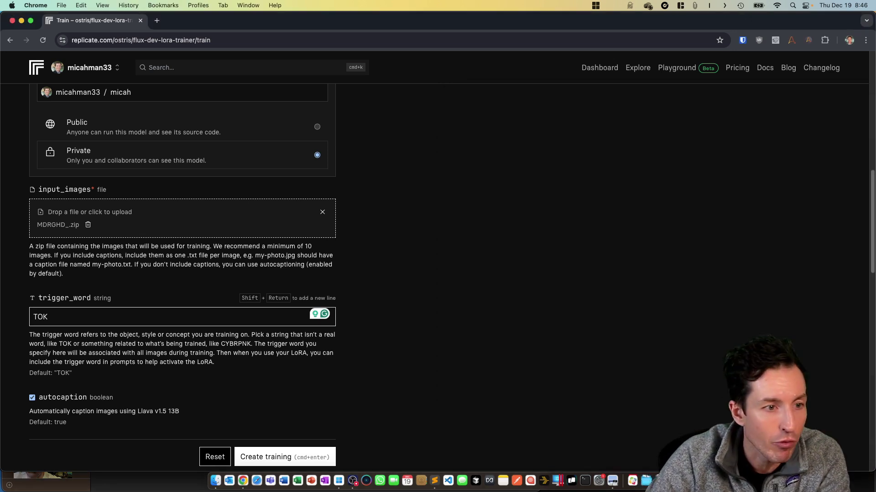
double_click(41, 317)
key(super+v)
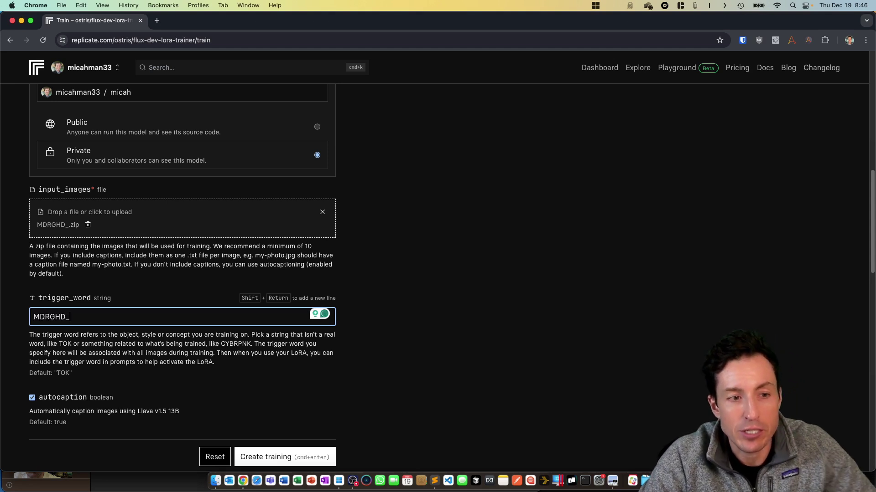
click(438, 320)
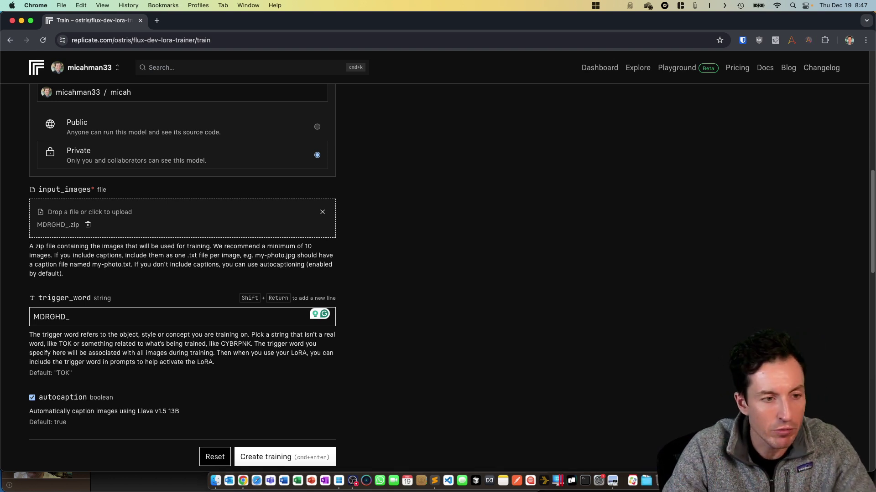
Fill autocaption_prefix with "A photo of MDRGHD_ man", reusing the copied trigger word
scroll(182, 262, down, 5)
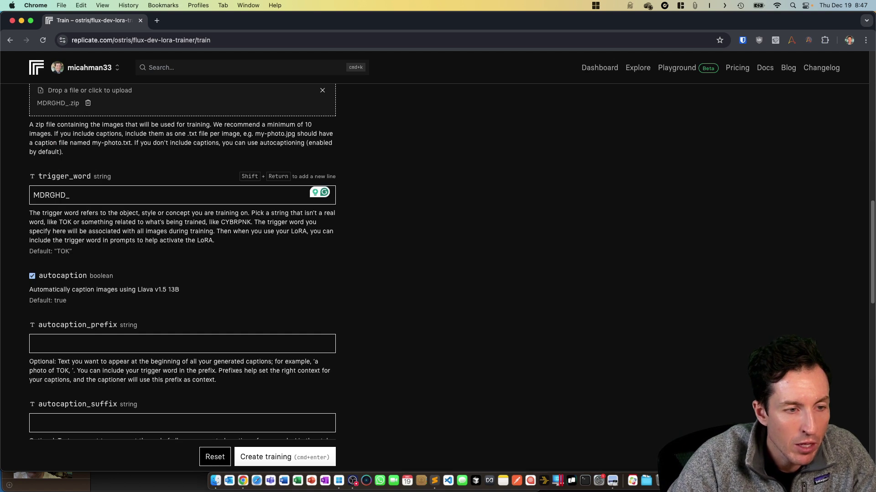
click(183, 344)
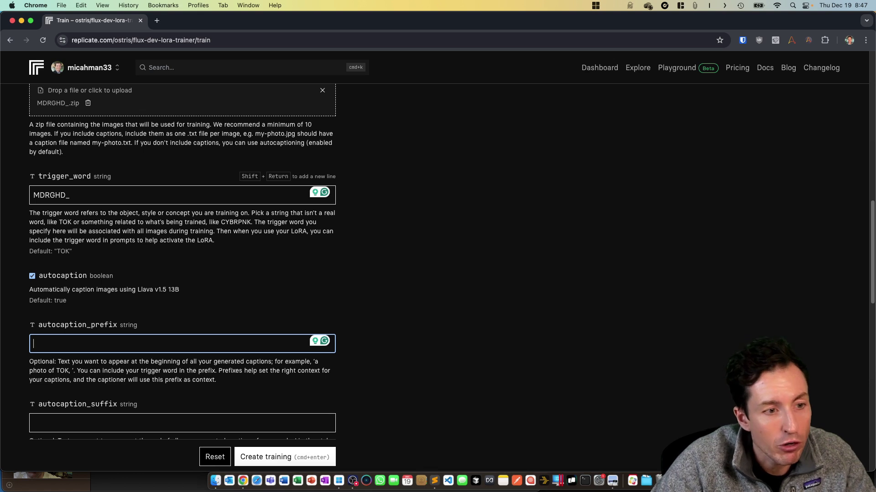
drag(56, 371, 70, 371)
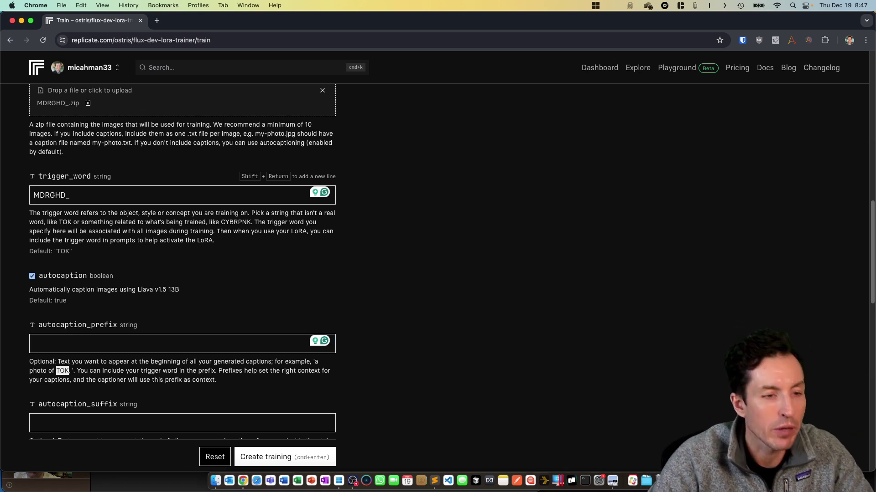
click(73, 344)
scroll(182, 262, down, 1)
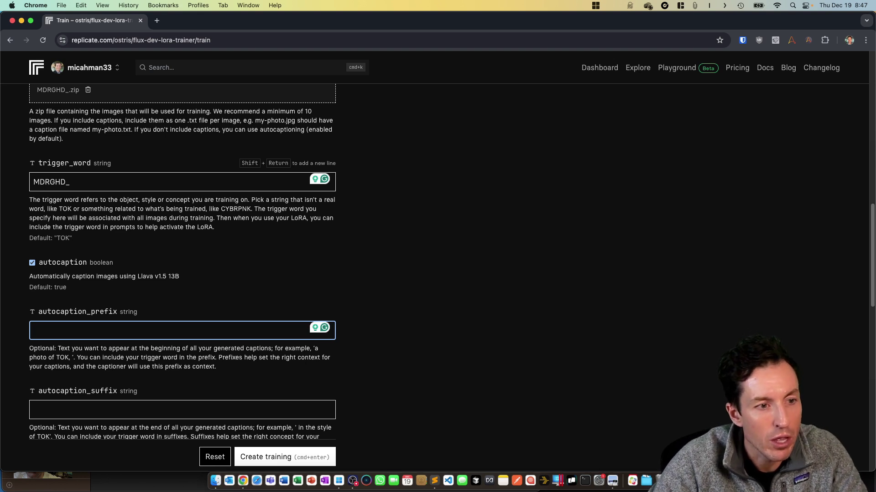
key(shift+Tab)
key(shift+Tab)
key(super+c)
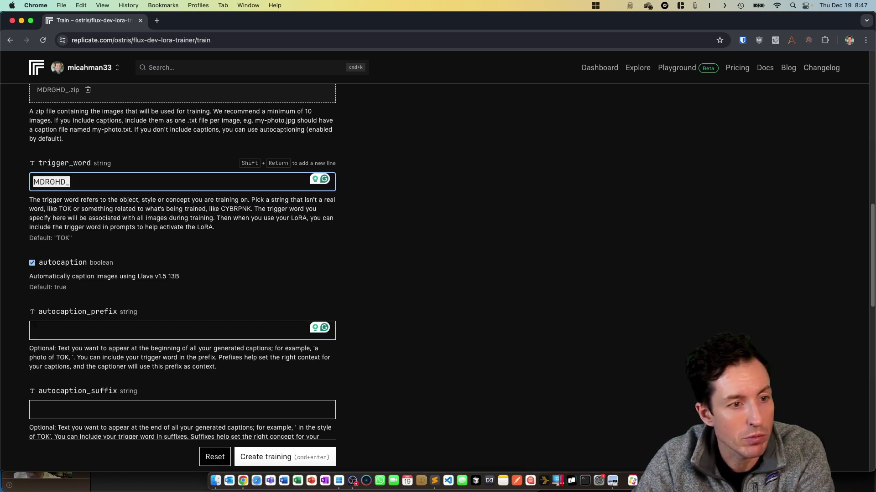
key(Tab)
key(Tab)
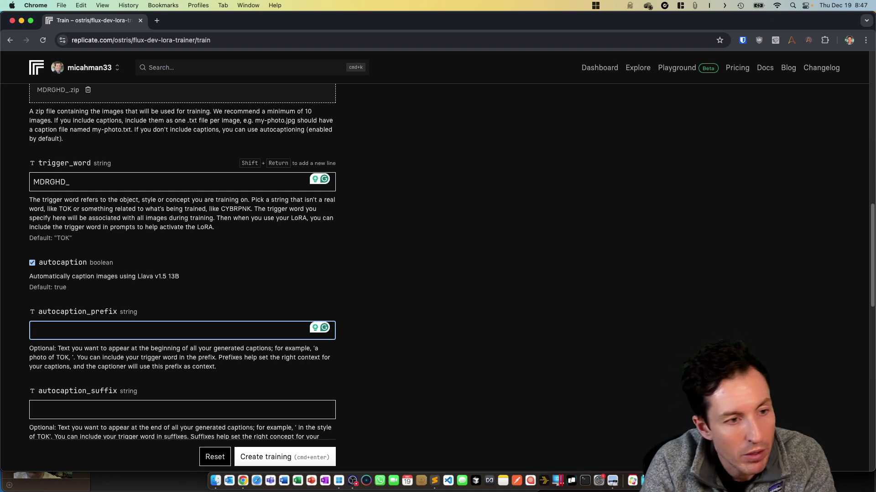
text(A photo of)
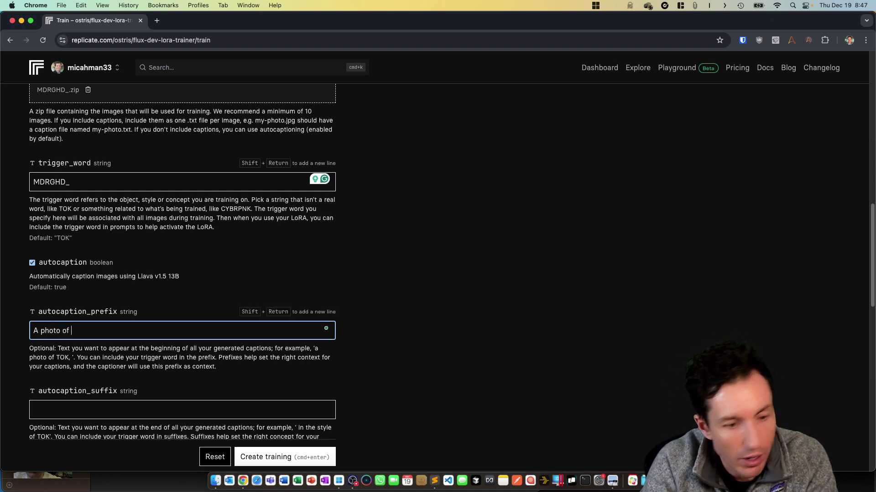
key(super+v)
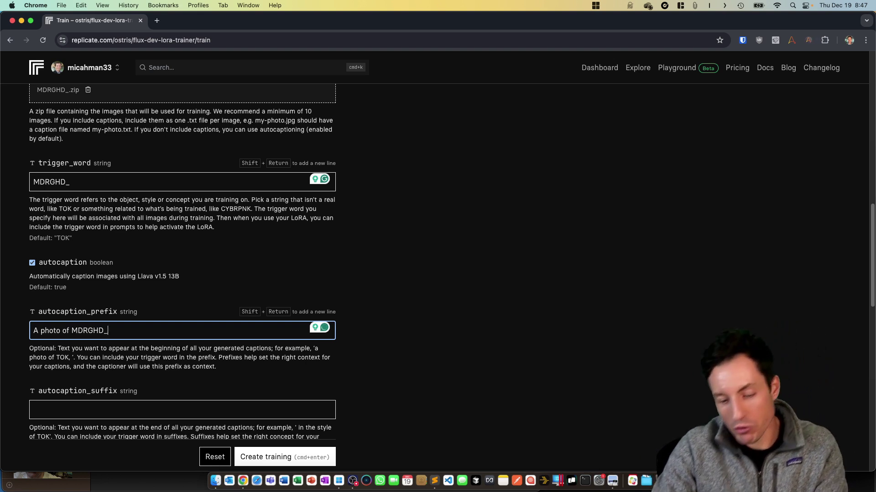
text(man)
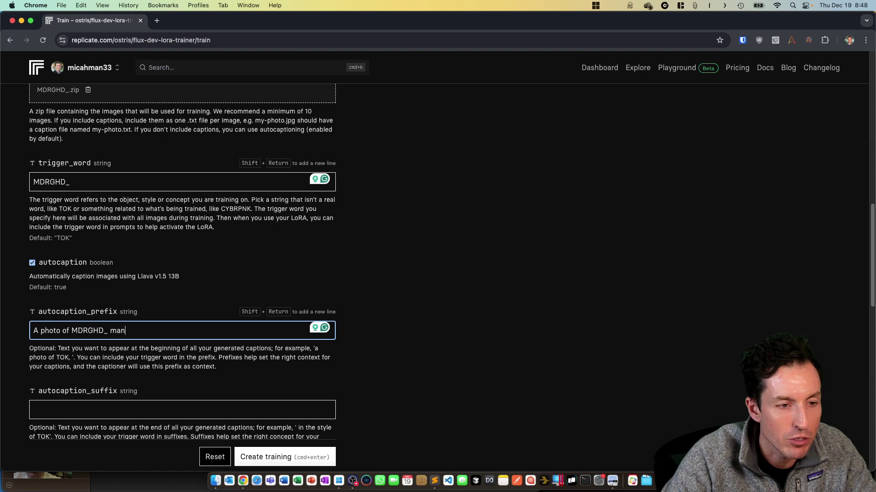
Set the number of training steps to 1500
scroll(182, 262, down, 5)
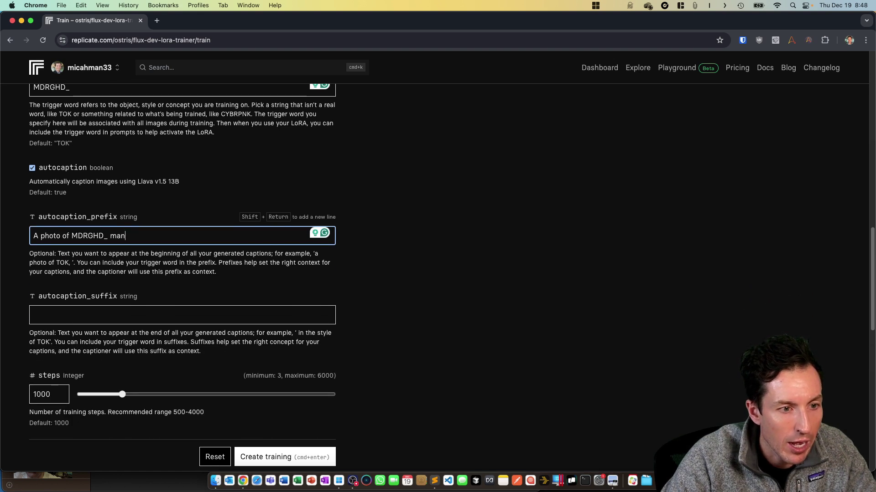
scroll(182, 262, down, 1)
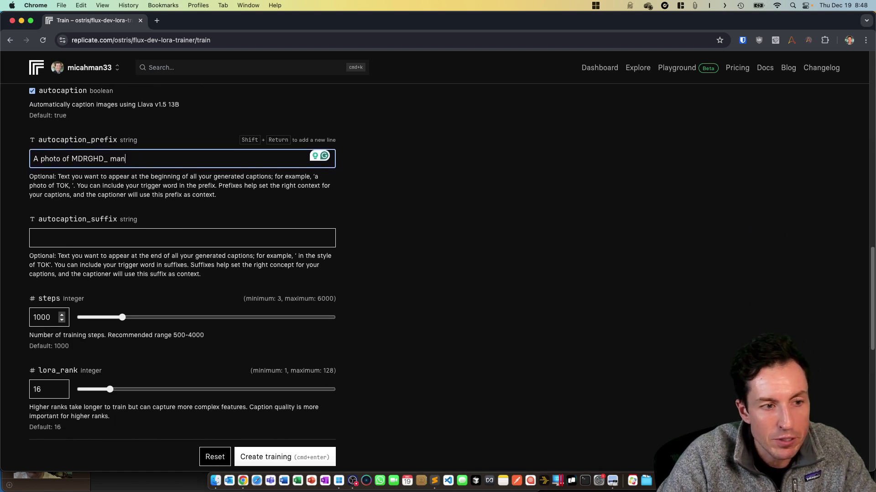
click(61, 320)
click(61, 320)
key(BackSpace)
key(BackSpace)
key(BackSpace)
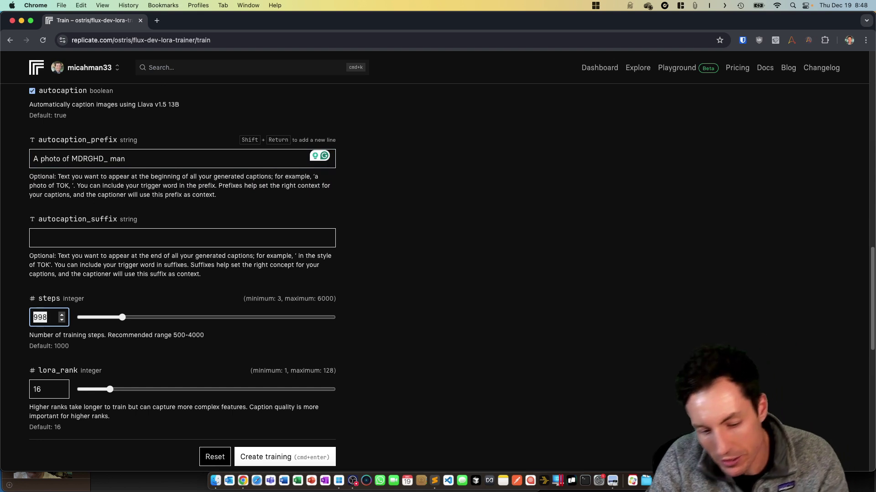
text(1500)
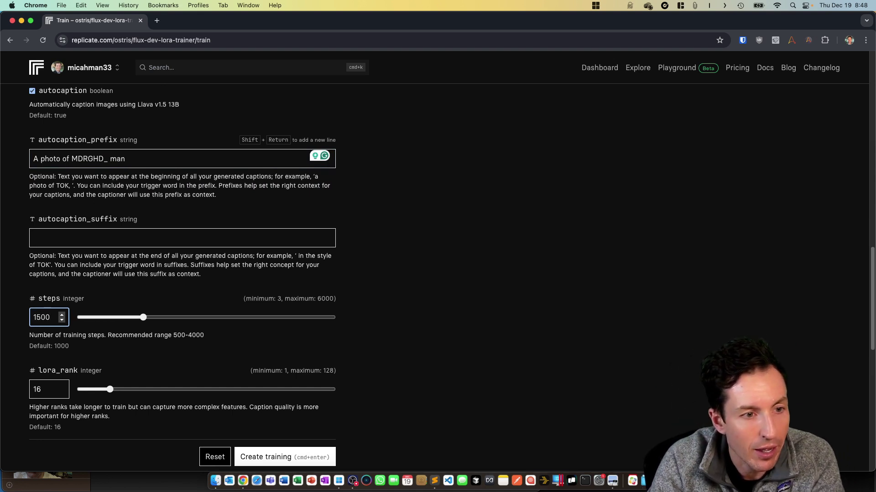
click(393, 318)
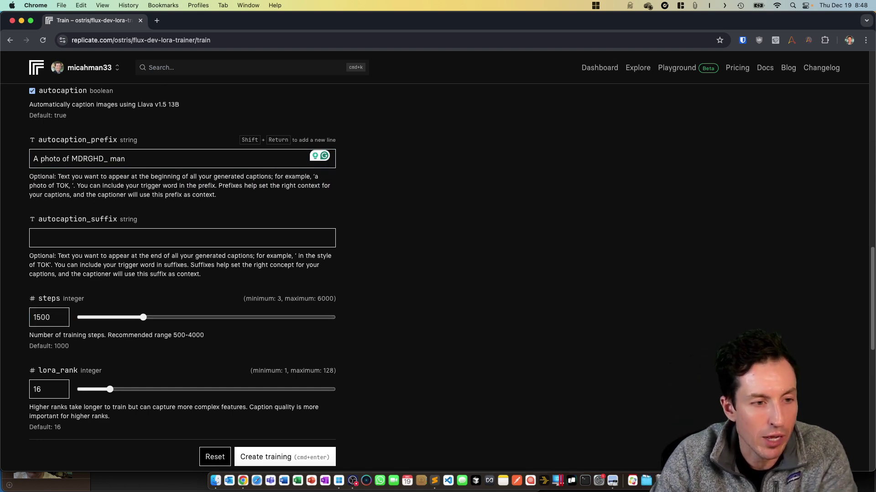
Review lora_rank, the optional Hugging Face and Weights and Biases fields, and the whole form from the pricing note to the advanced inputs
scroll(182, 274, down, 3)
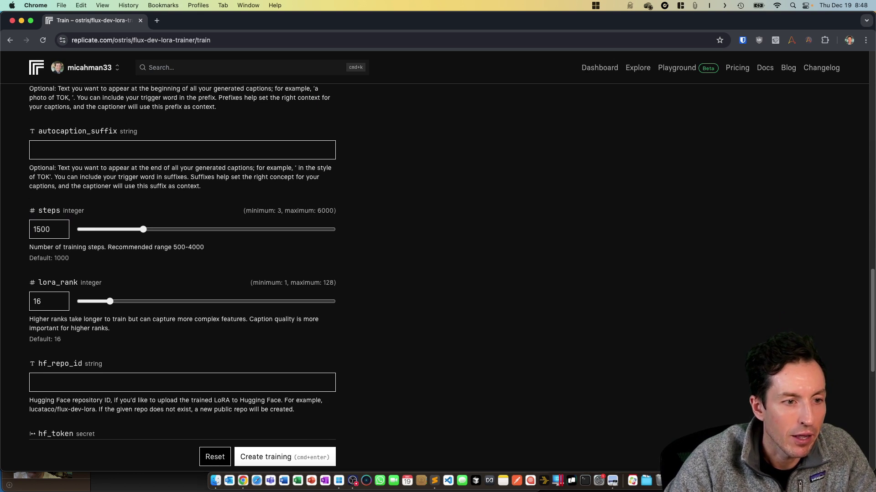
scroll(182, 274, down, 3)
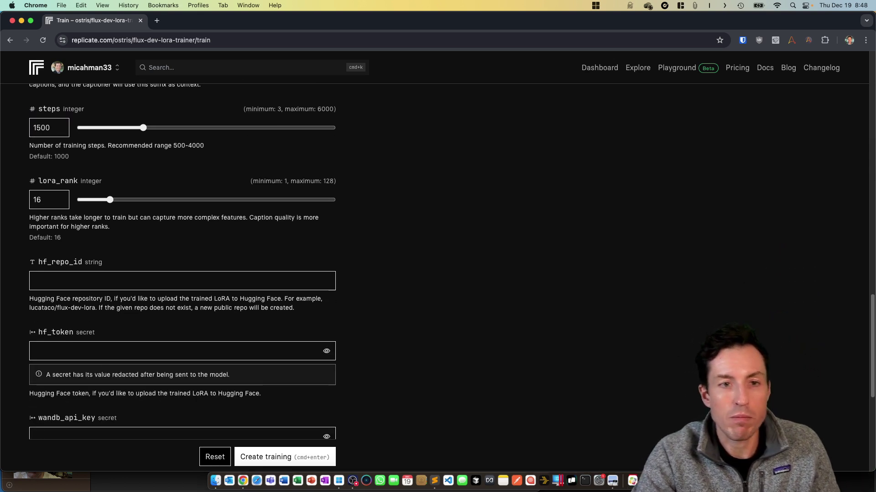
scroll(182, 274, down, 3)
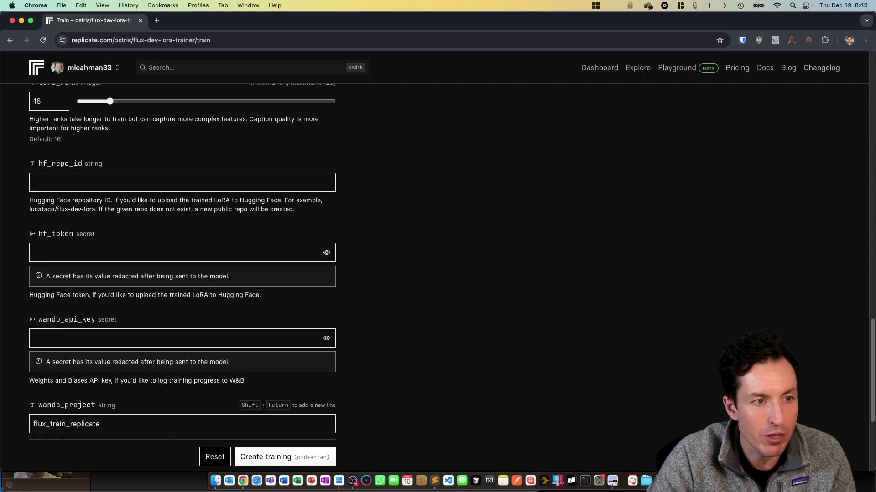
click(182, 183)
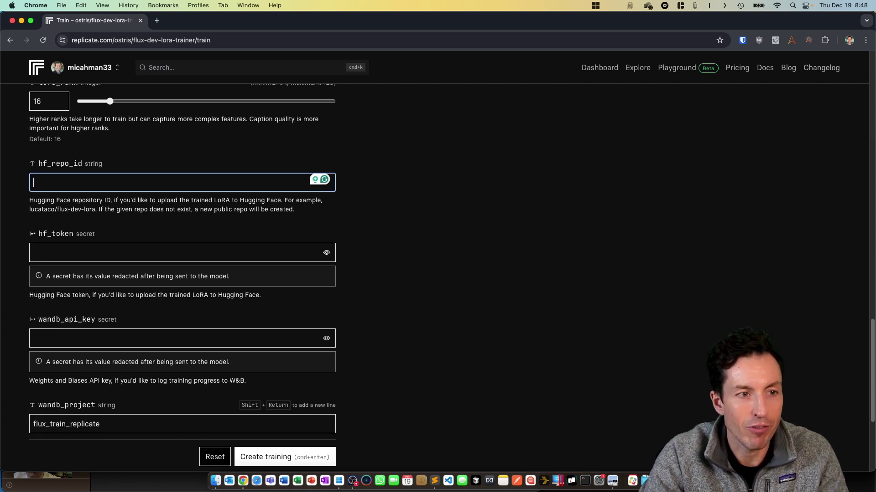
click(183, 253)
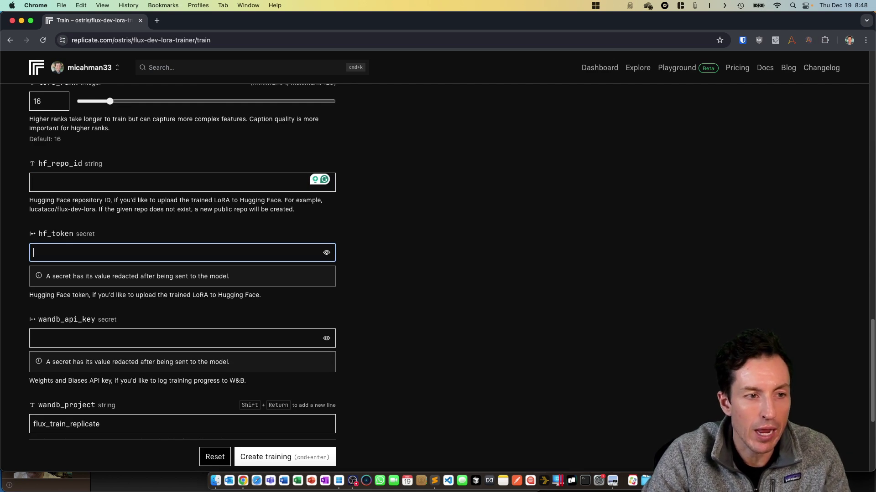
scroll(182, 274, up, 15)
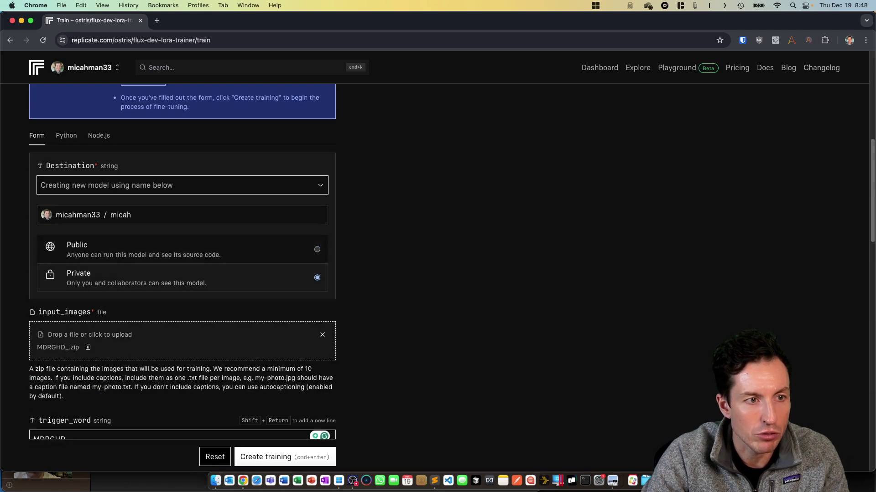
scroll(183, 274, down, 5)
scroll(182, 274, down, 20)
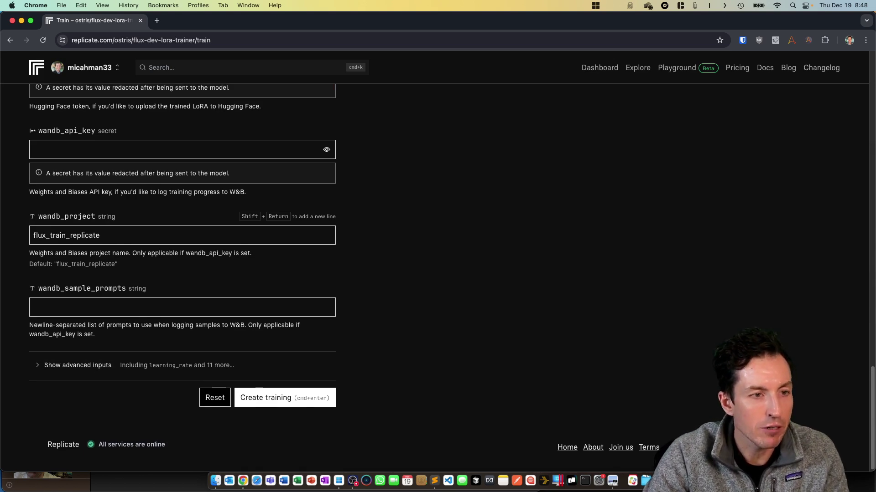
scroll(182, 274, up, 20)
scroll(182, 274, up, 10)
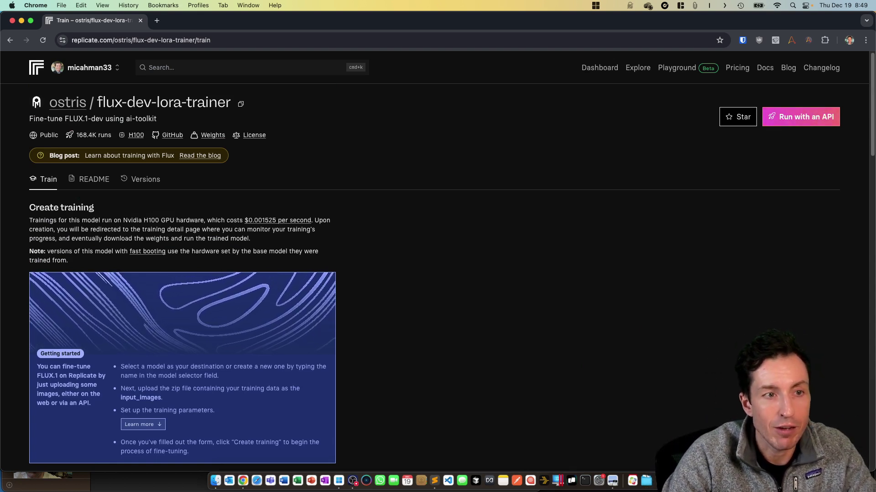
scroll(438, 274, up, 1)
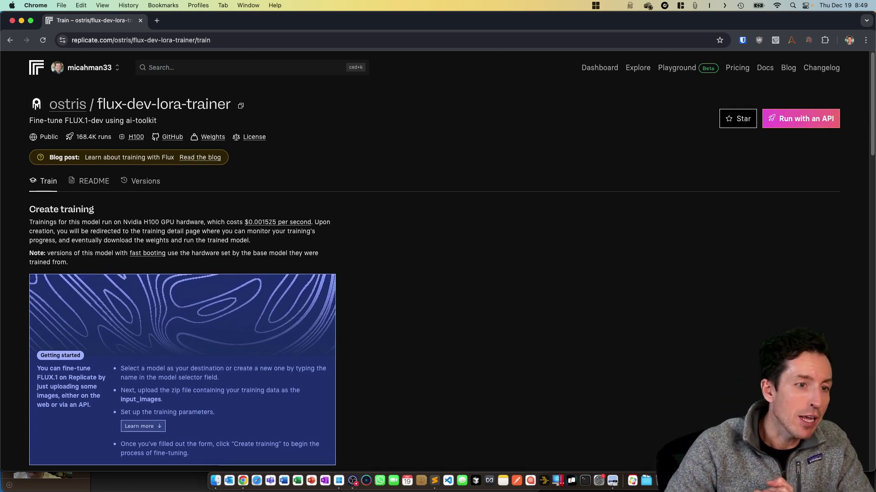
scroll(182, 273, down, 10)
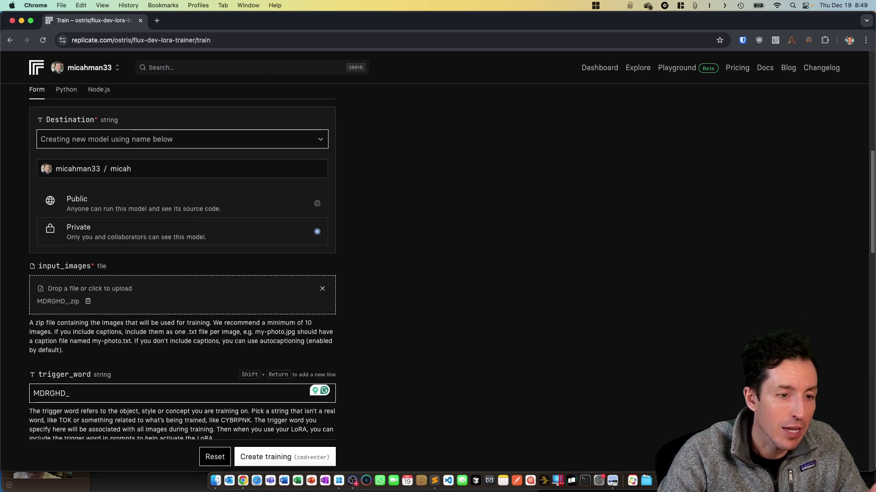
scroll(182, 274, down, 5)
scroll(182, 274, down, 15)
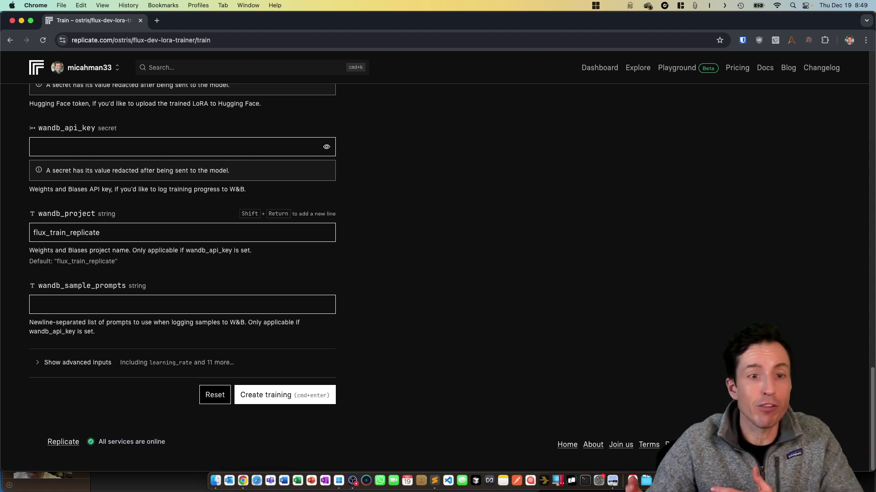
Submit the completed form to create the training and look over the entered settings while it is being submitted
key(super+Return)
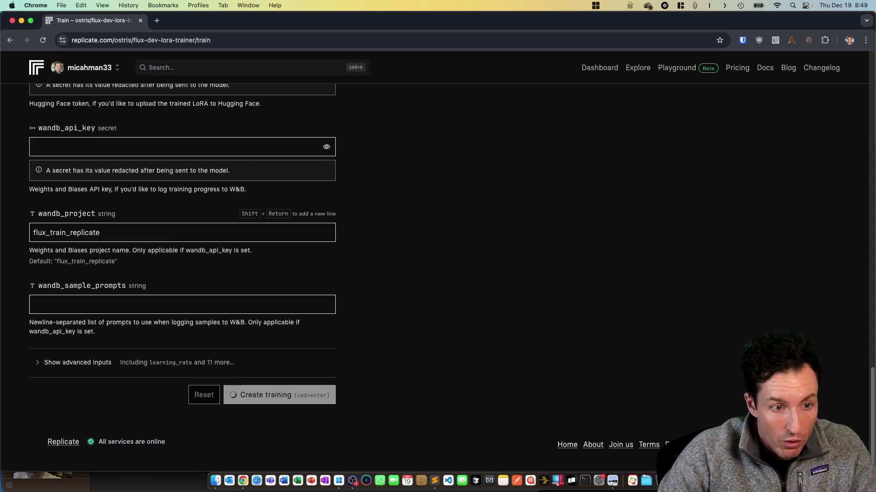
scroll(182, 274, up, 15)
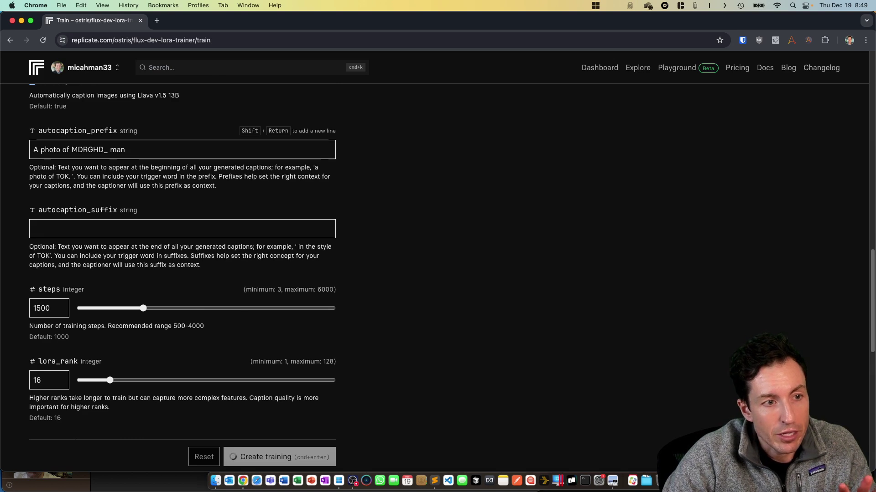
scroll(182, 274, down, 5)
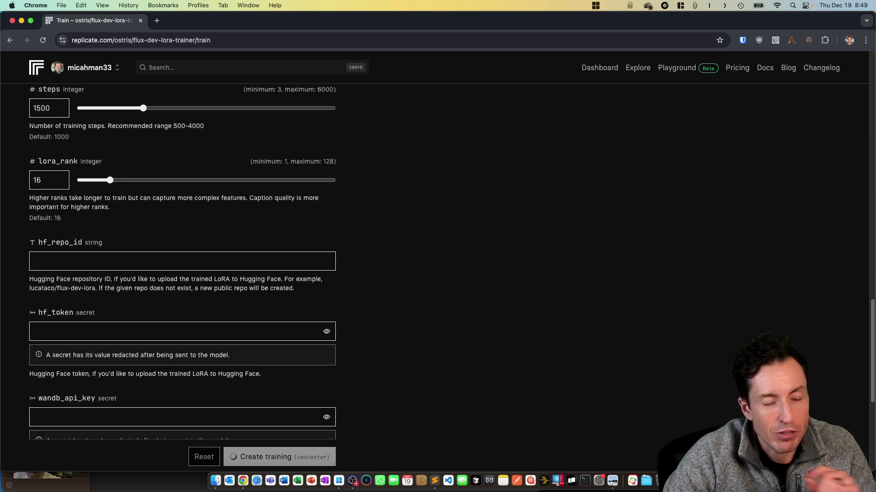
Review the submitted inputs on the running training's page, from the steps setting down through the caption options
scroll(182, 274, up, 20)
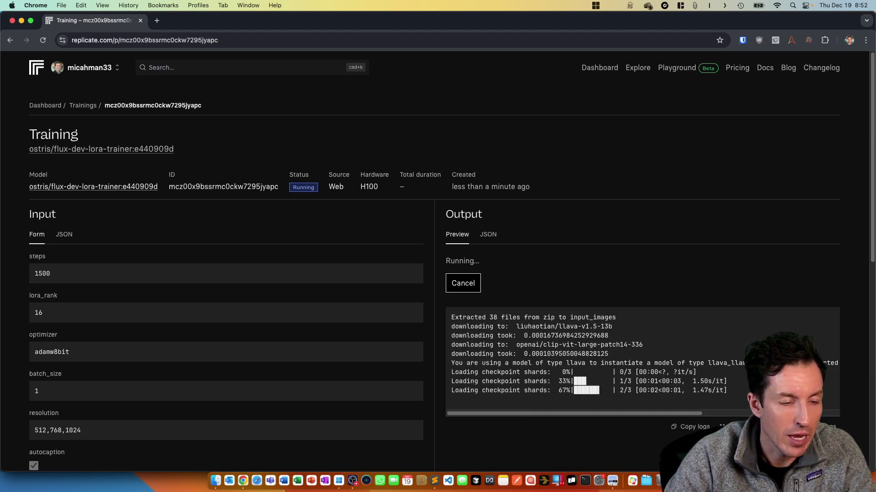
scroll(228, 273, down, 6)
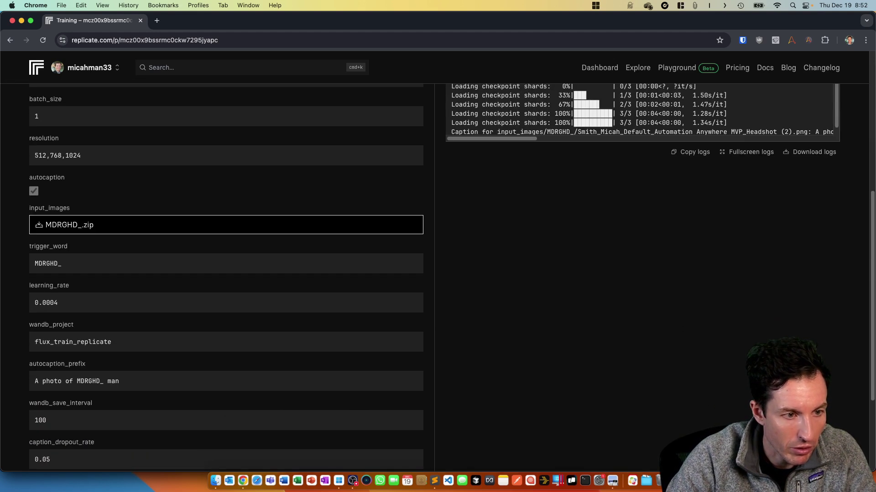
scroll(228, 274, down, 5)
scroll(228, 274, up, 10)
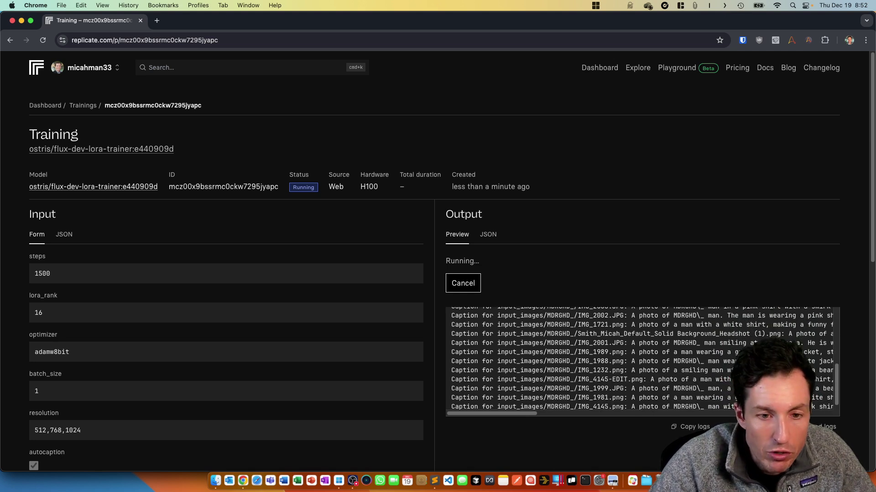
Examine the captions generated for the input images in the training logs, reading the long lines from start to end
scroll(638, 360, right, 5)
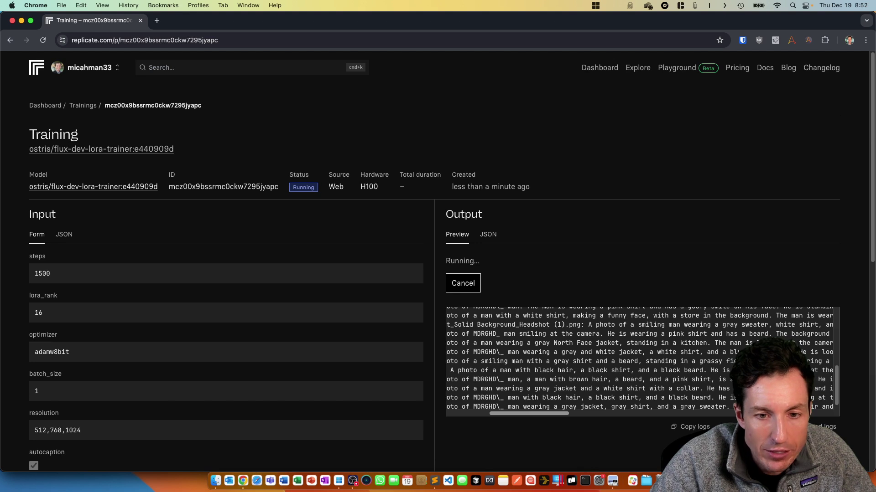
scroll(638, 360, left, 3)
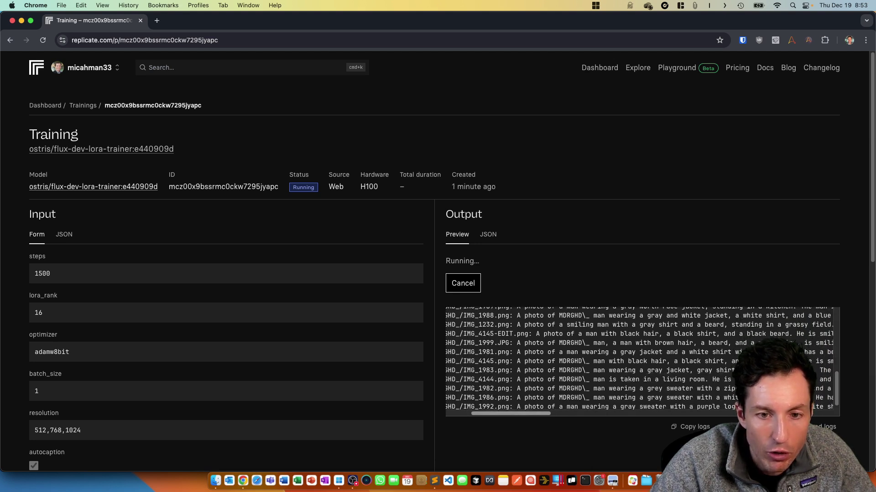
scroll(639, 360, right, 5)
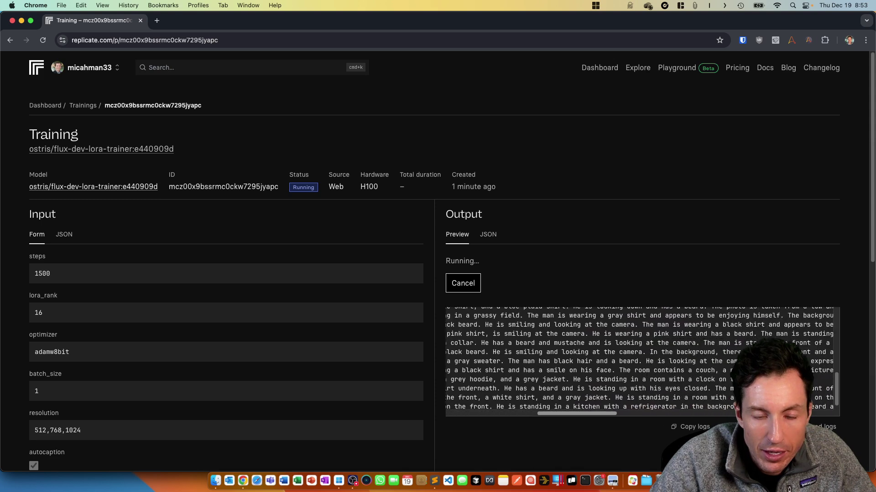
scroll(638, 360, left, 5)
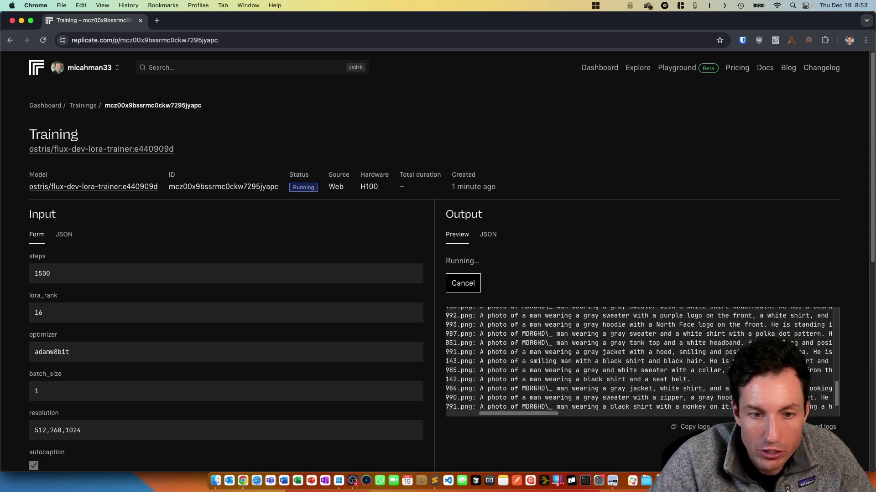
drag(518, 413, 578, 414)
scroll(642, 361, right, 10)
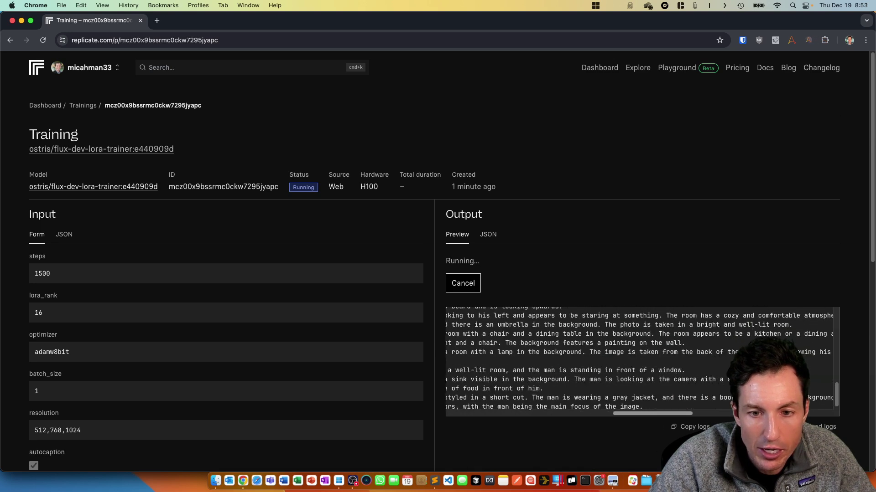
scroll(642, 360, left, 15)
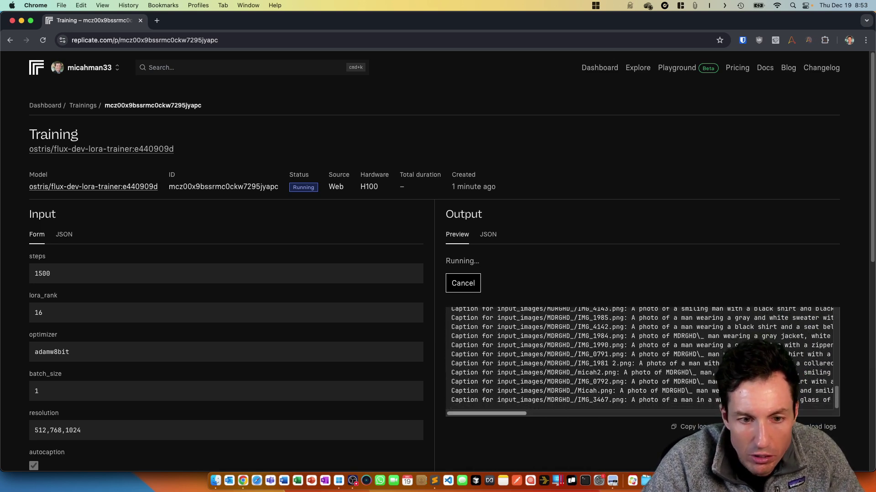
scroll(642, 361, right, 5)
scroll(642, 360, left, 8)
scroll(642, 360, up, 3)
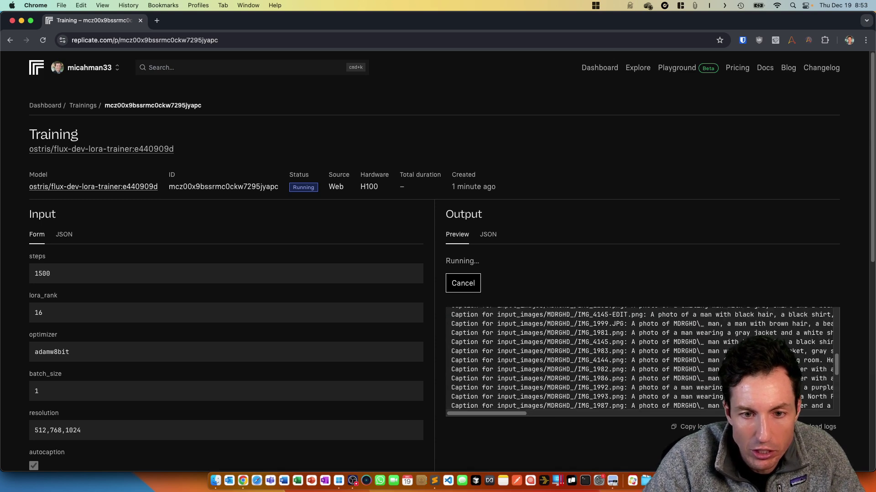
Go through the training log from the checkpoint loading and captions to the trigger word, network, save and train configuration
scroll(642, 360, up, 10)
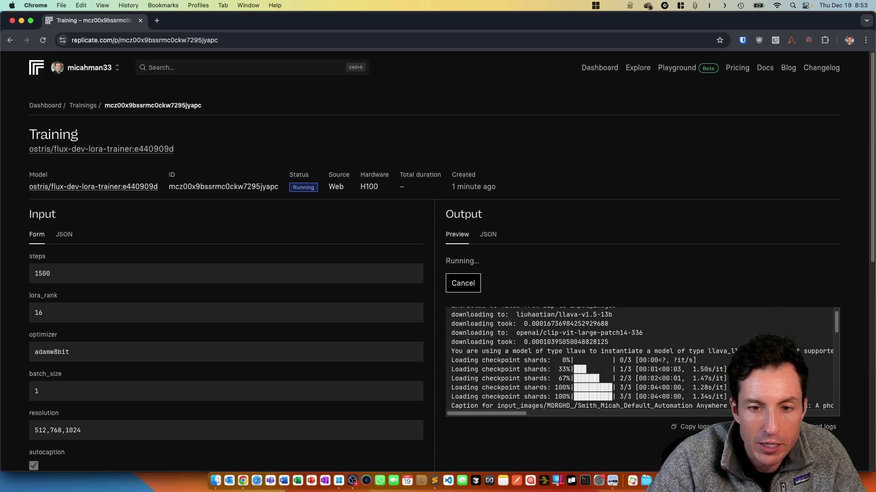
scroll(642, 361, down, 10)
scroll(642, 360, right, 5)
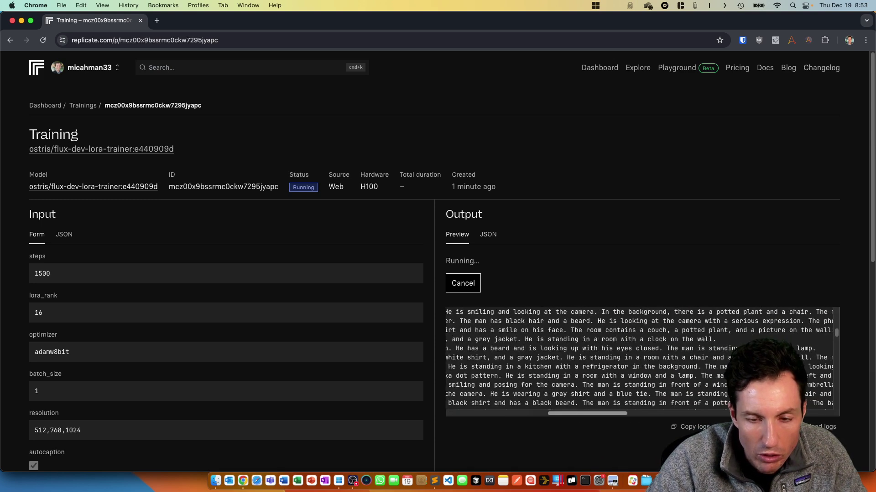
scroll(642, 360, right, 3)
scroll(642, 361, left, 6)
scroll(642, 361, down, 10)
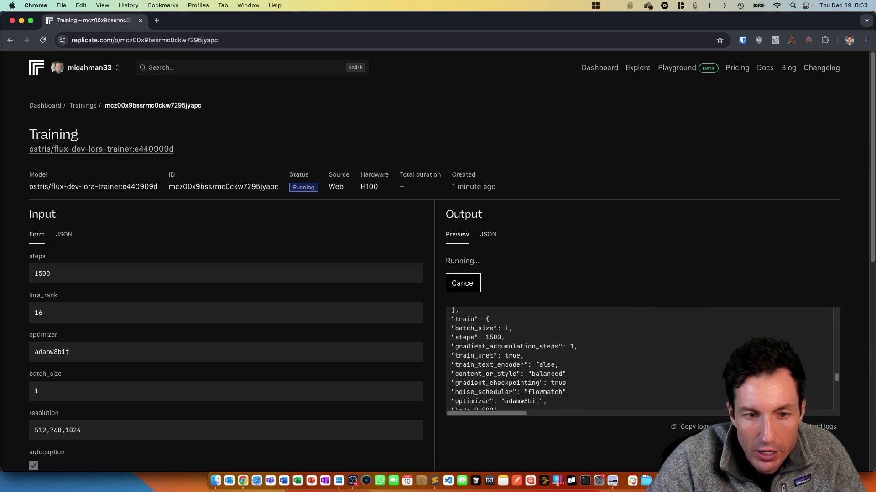
scroll(642, 361, up, 10)
scroll(642, 361, down, 6)
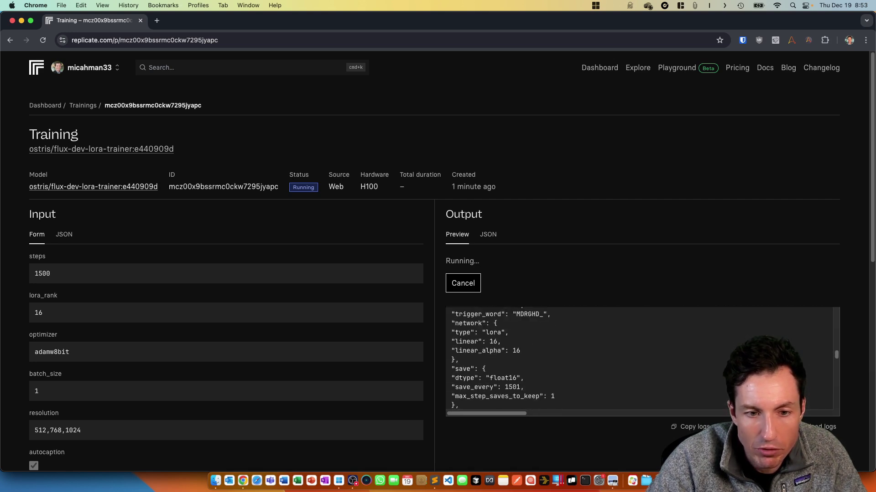
scroll(642, 361, down, 15)
scroll(642, 361, down, 7)
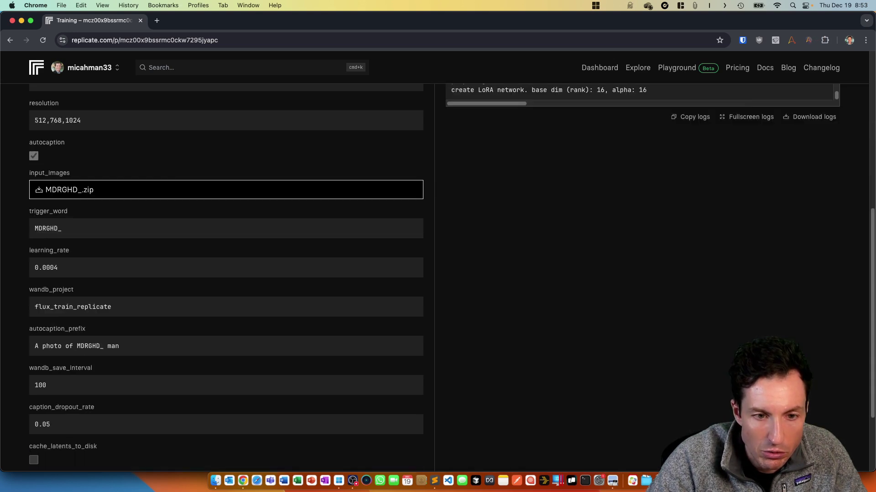
scroll(642, 360, up, 6)
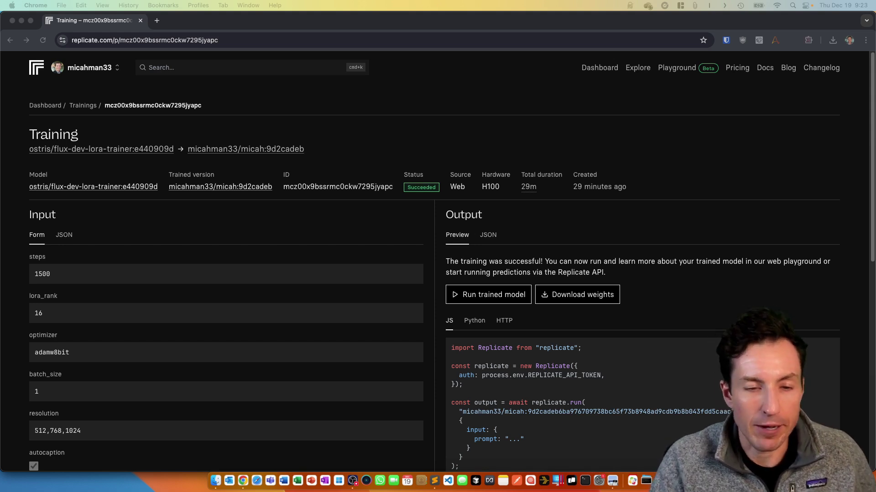
Check the completed training's output and open the trained model in its playground
scroll(438, 274, down, 2)
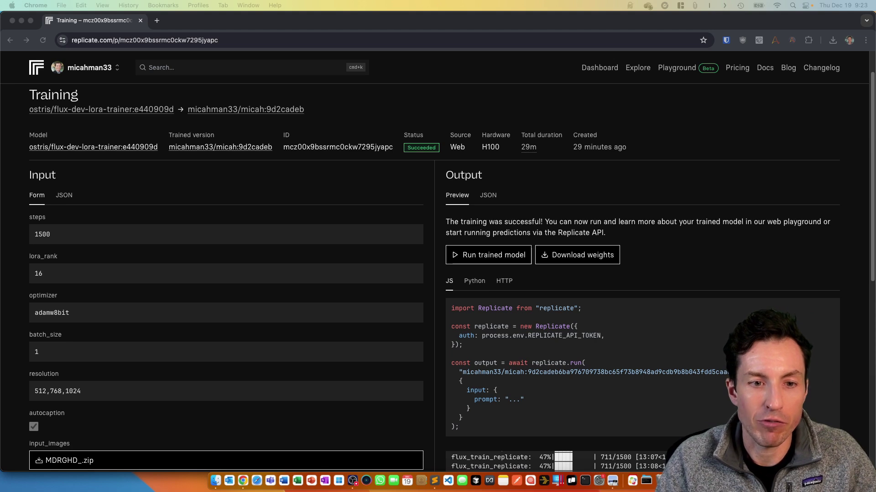
scroll(438, 274, down, 1)
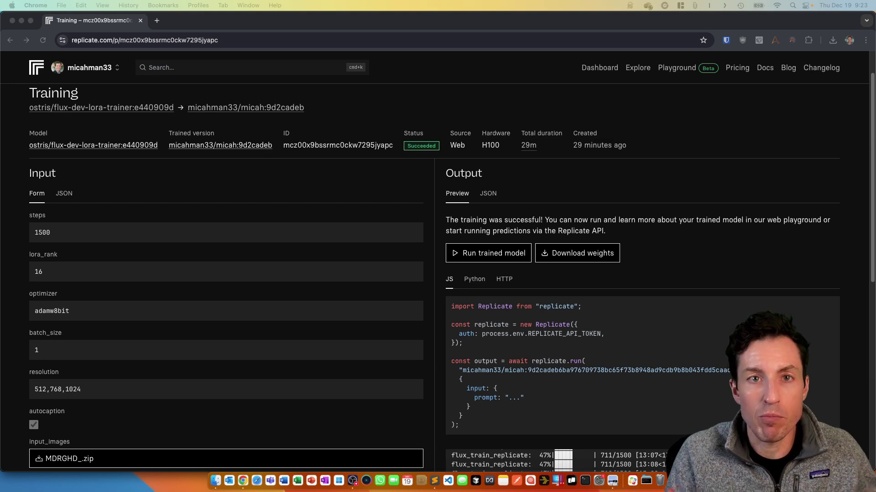
scroll(488, 253, up, 1)
click(488, 253)
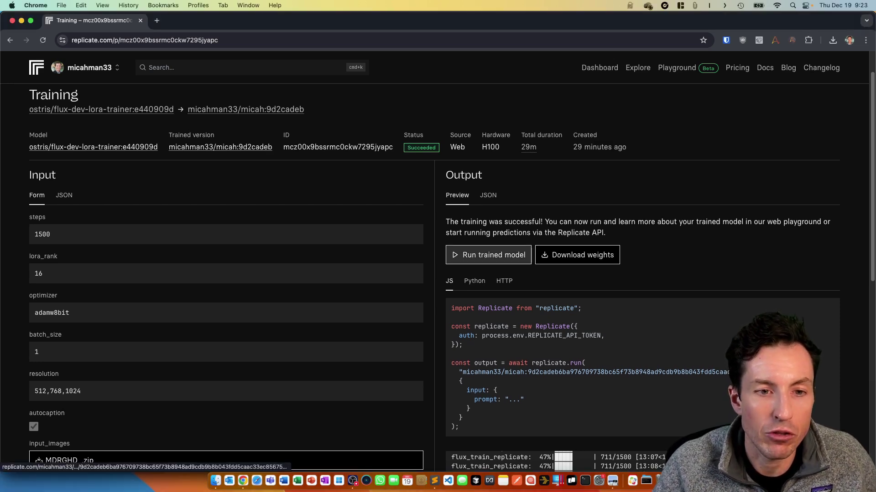
click(487, 255)
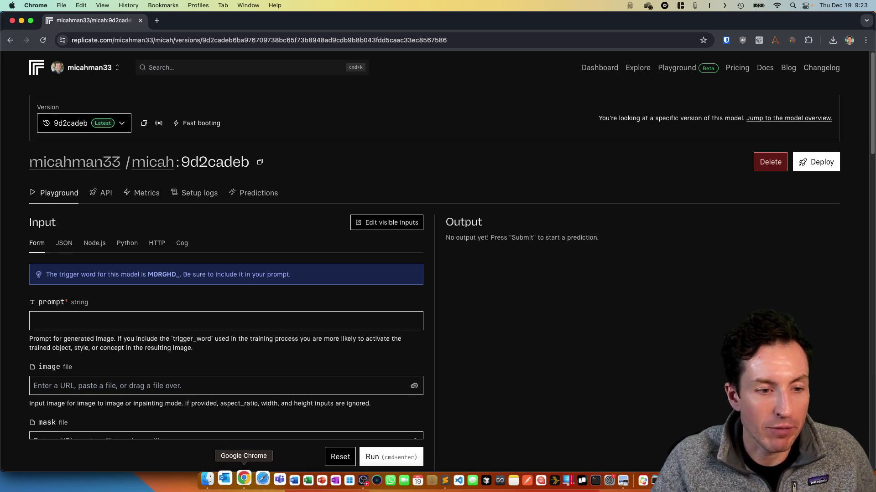
View the reference cards TargetPhoto1.jpeg and TargetPhoto2.jpeg in Preview and bring up the prepared prompts in Sublime Text
click(243, 479)
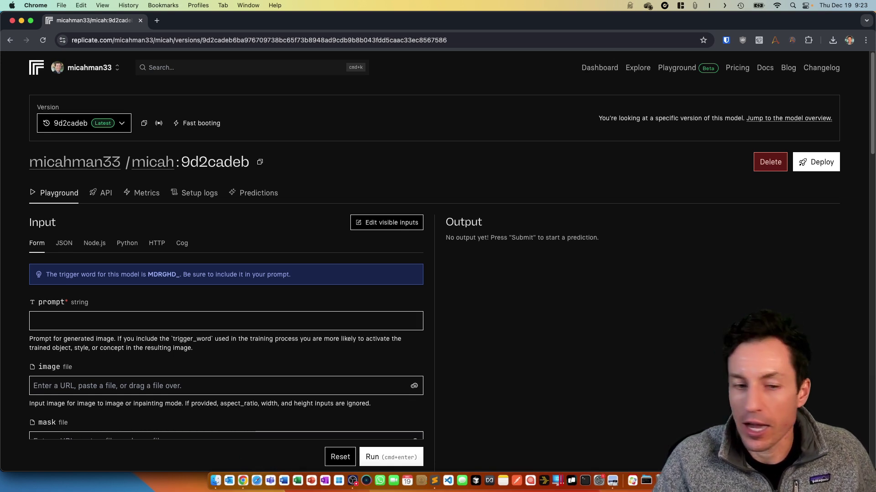
click(214, 479)
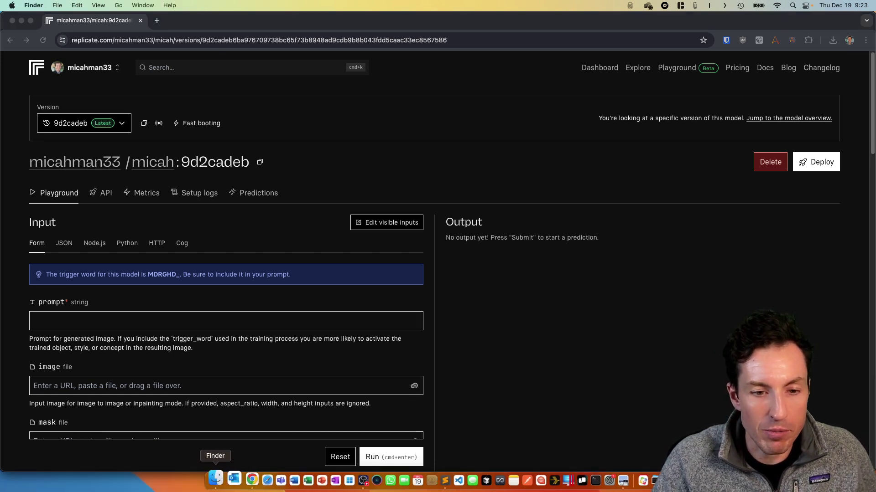
click(612, 481)
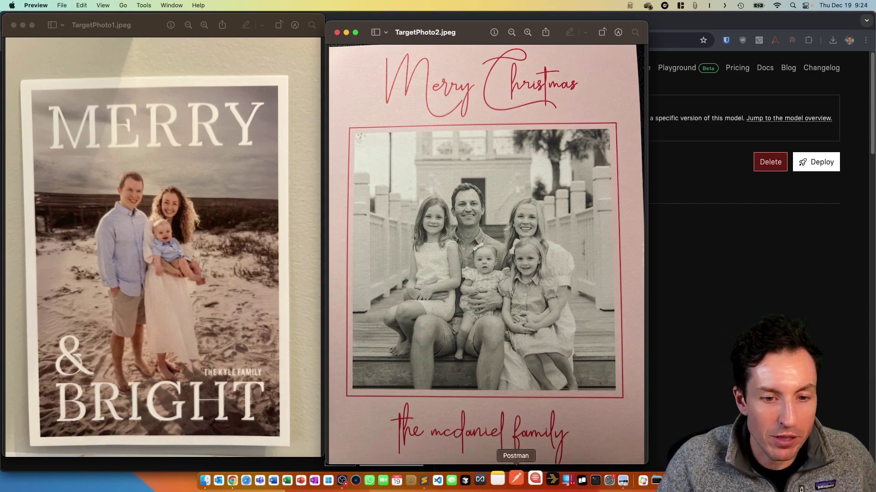
click(433, 479)
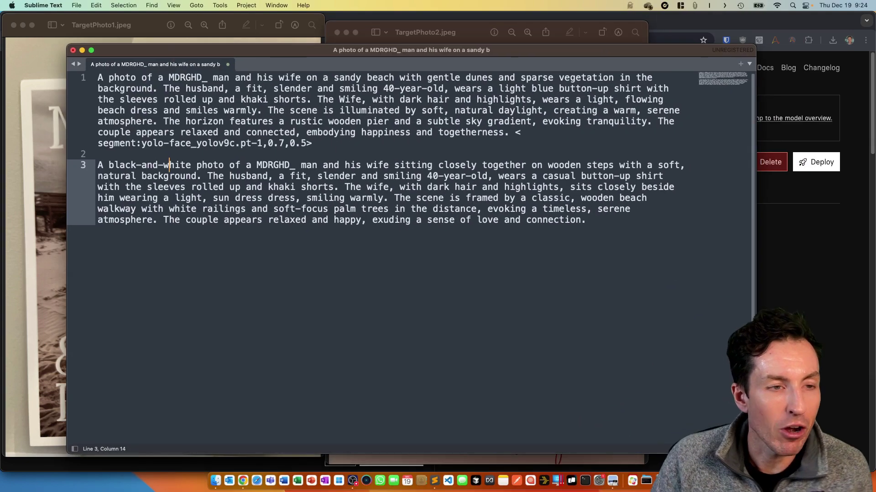
Examine the beach prompt's trigger word MDRGHD_, its lighting description and the sentence describing the couple
mouse_move(208, 78)
mouse_down()
mouse_move(180, 78)
mouse_move(208, 79)
mouse_up()
click(176, 79)
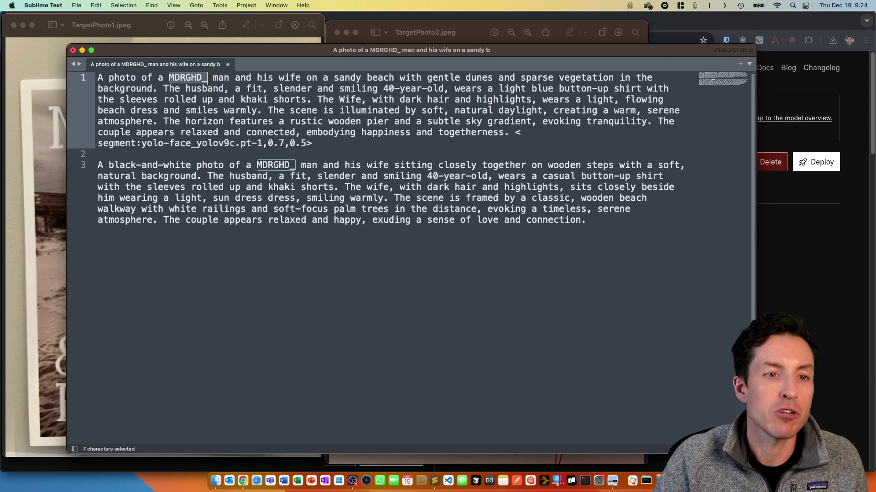
drag(268, 111, 636, 111)
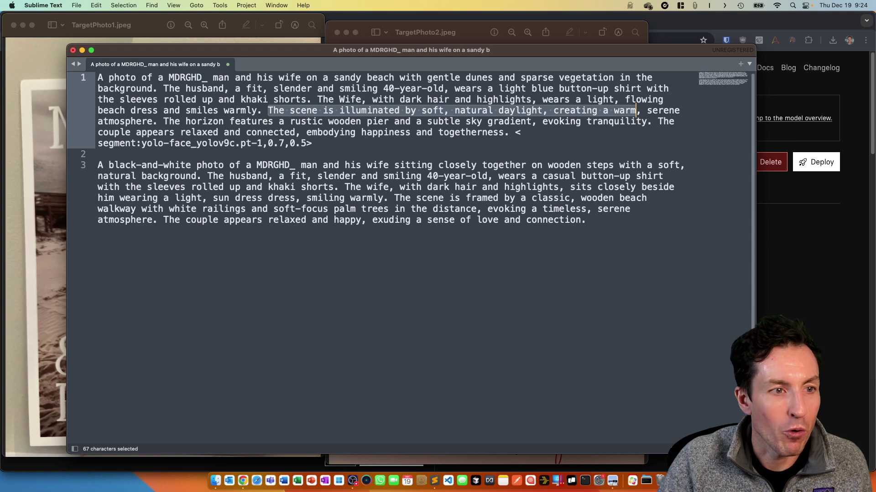
drag(108, 133, 355, 132)
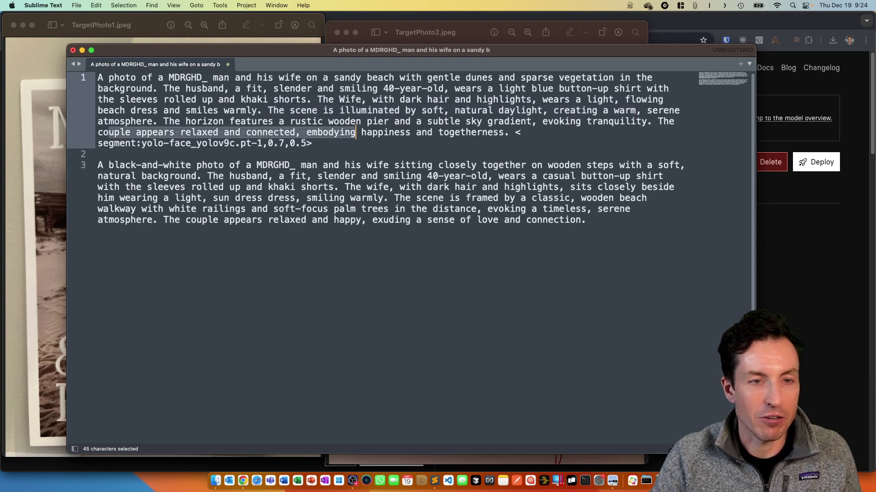
Minimize the prompt document and both target photo windows to uncover the model's playground page
key(super+m)
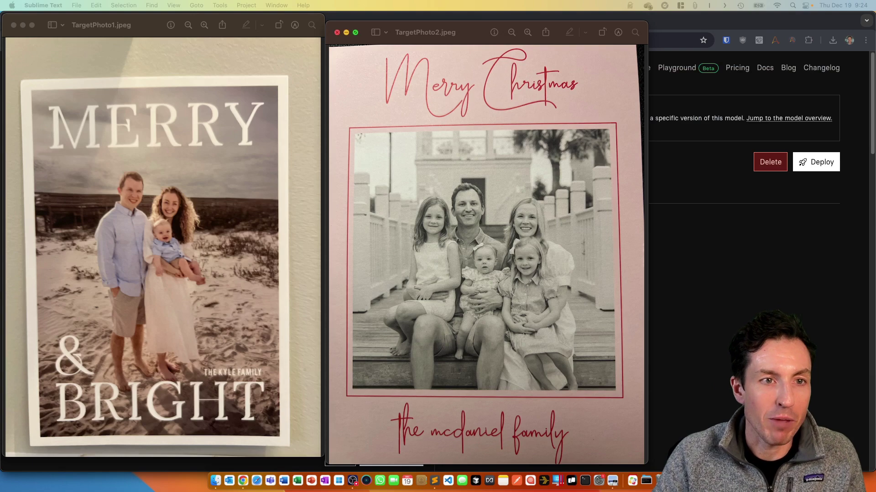
click(346, 32)
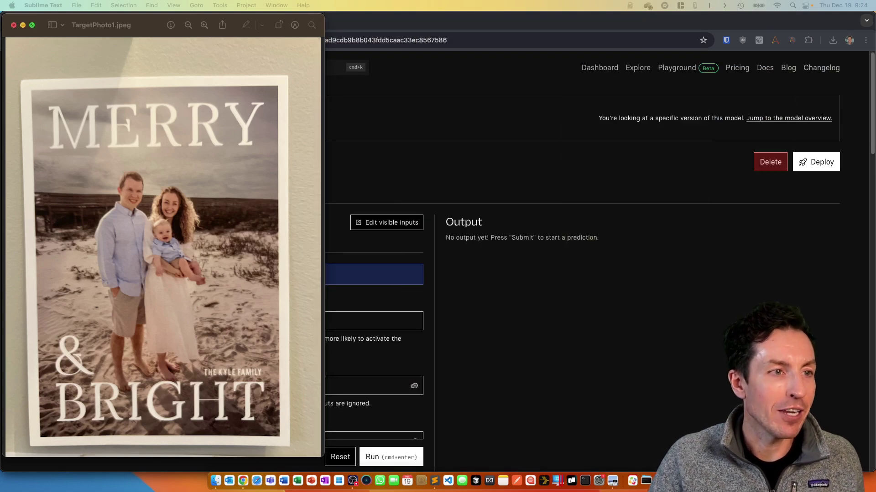
click(22, 25)
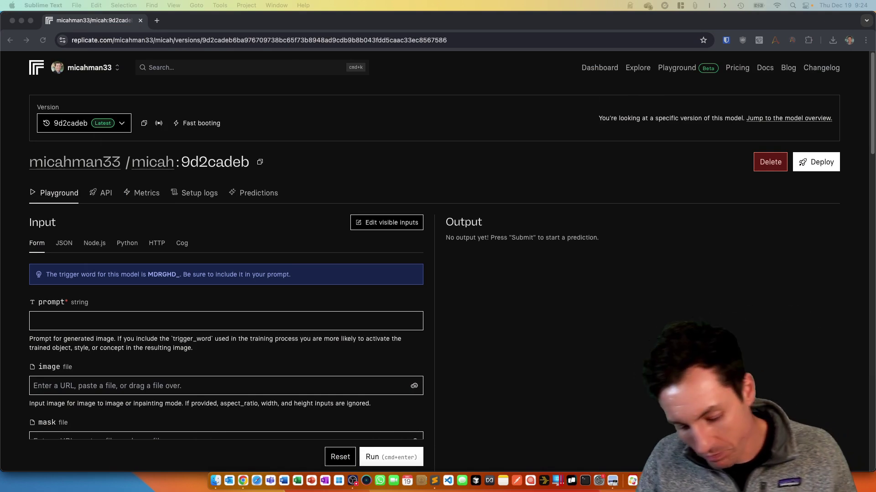
Switch to Chrome and fill the prompt with the prepared "A photo of a MDRGHD_ man and his wife on a sandy beach" text
key(super+Tab)
click(226, 321)
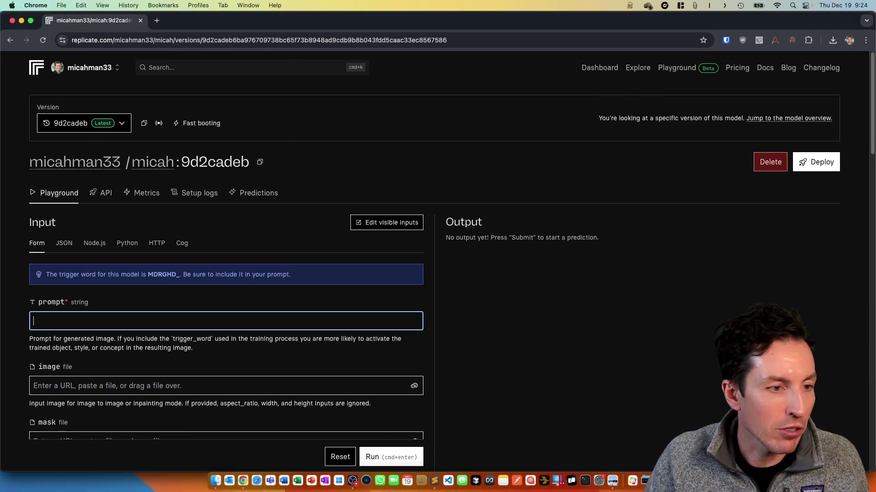
text(A photo of a MDRGHD_ man and his wife on a sandy beach with gentle dunes and sparse vegetation in the background. The husband, a fit, slender and smiling 40-year-old, wears a light blue button-up shirt with the sleeves rolled up and khaki shorts. The Wife, with dark hair and highlights, wears a light, flowing beach dress and smiles warmly. The scene is illuminated by soft, natural daylight, creating a warm, serene atmosphere. The horizon features a rustic wooden pier and a subtle sky gradient, evoking tranquility. The couple appears relaxed and connected, embodying happiness and togetherness. <segment:yolo-face_yolov9c.pt-1,0.7,0.5>)
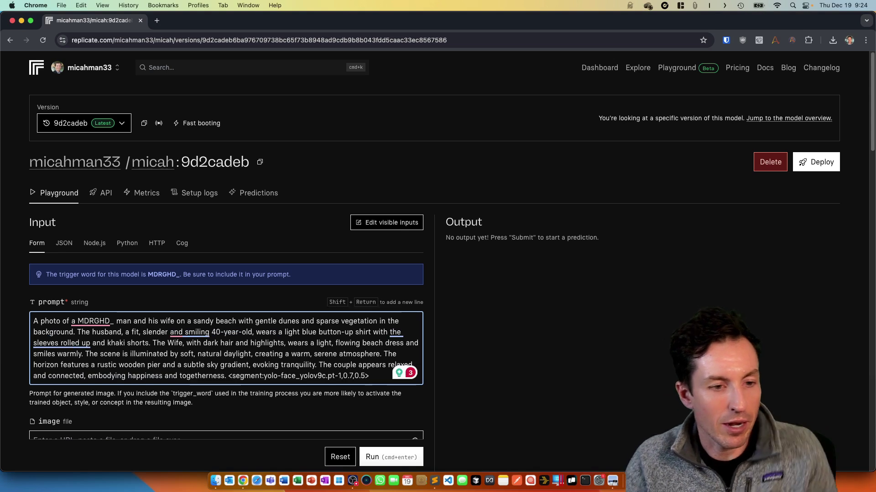
Highlight the <segment:yolo-face_yolov9c.pt-1,0.7,0.5> tag at the end of the prompt to examine it
drag(228, 377, 369, 376)
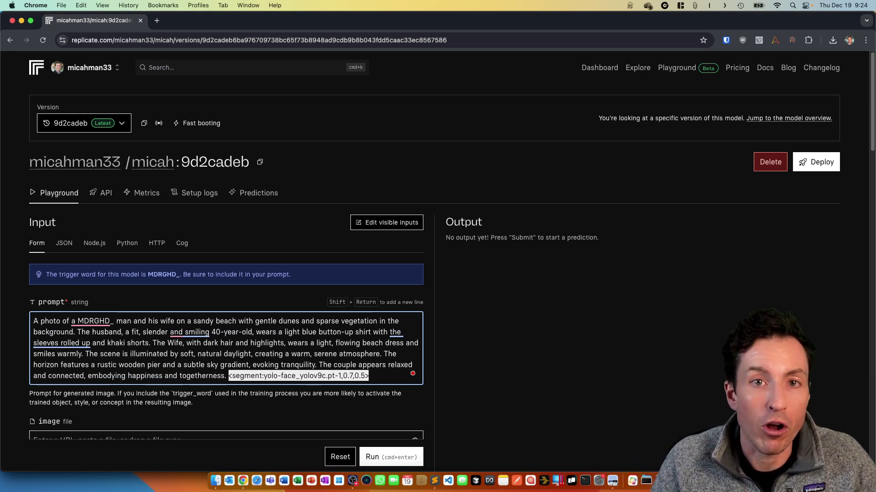
click(369, 376)
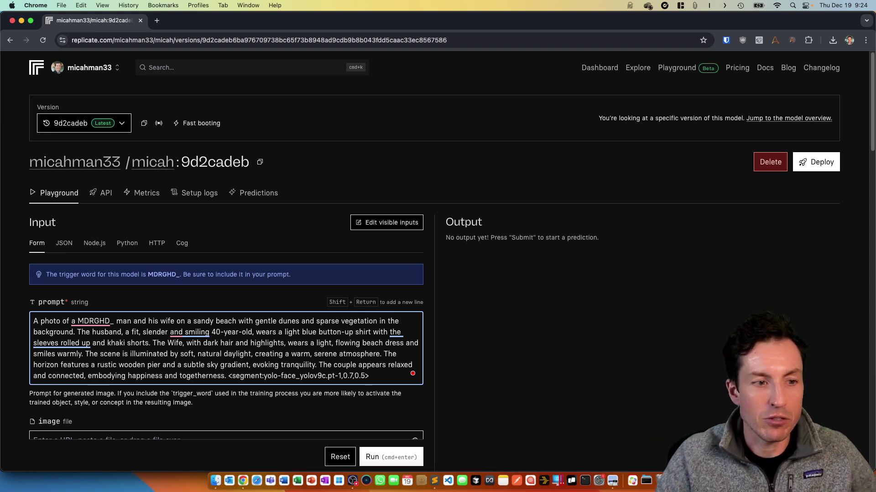
key(shift+Left)
key(shift+Left)
key(shift+Left)
key(shift+Left)
key(shift+Left)
key(shift+Left)
key(shift+Left)
key(shift+Left)
key(shift+Left)
key(shift+Left)
key(shift+Left)
key(shift+Left)
key(shift+Left)
key(shift+Left)
key(shift+Left)
key(shift+Left)
key(shift+Left)
key(shift+Left)
key(shift+Left)
key(shift+Left)
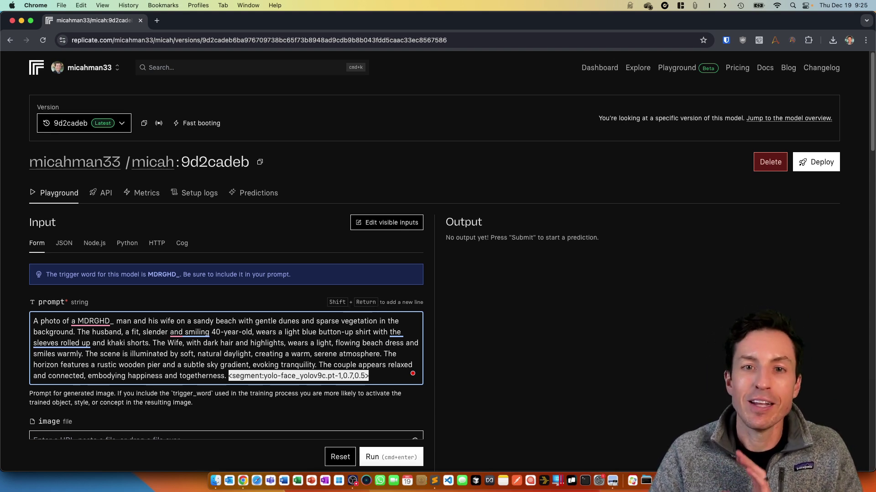
Set both the height and the width of the generated image to 1024
scroll(438, 247, down, 5)
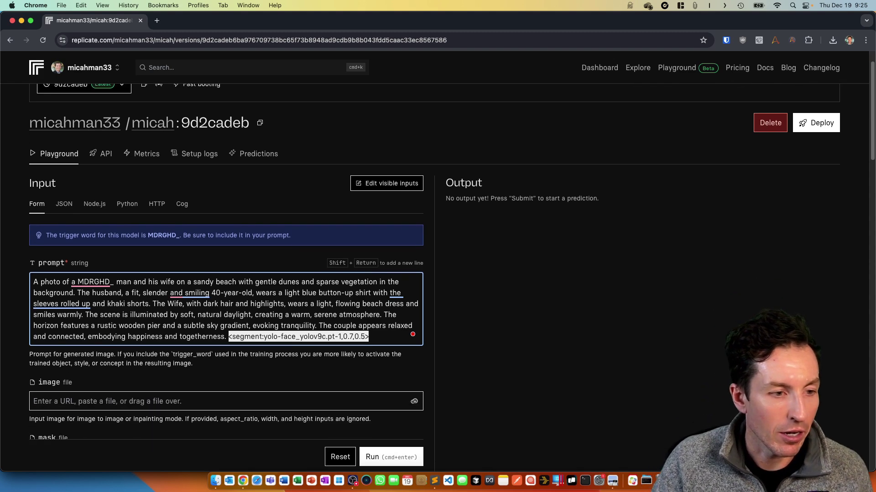
scroll(226, 273, down, 3)
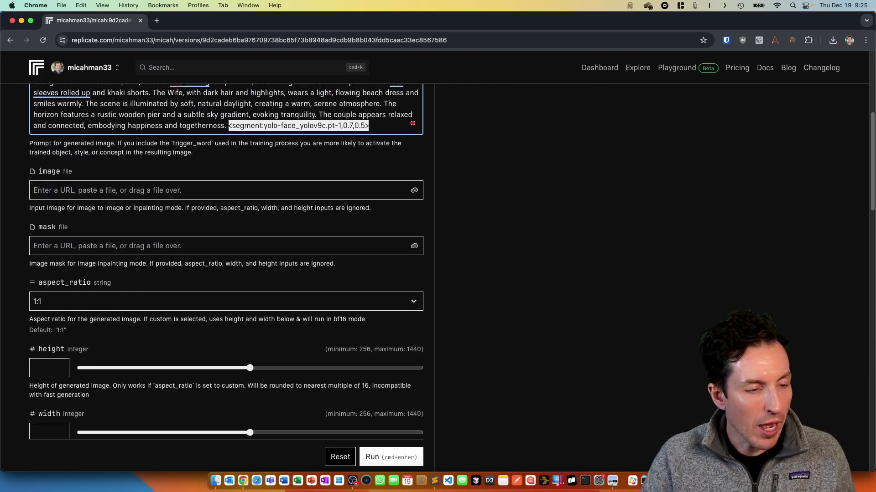
click(46, 368)
text(1024)
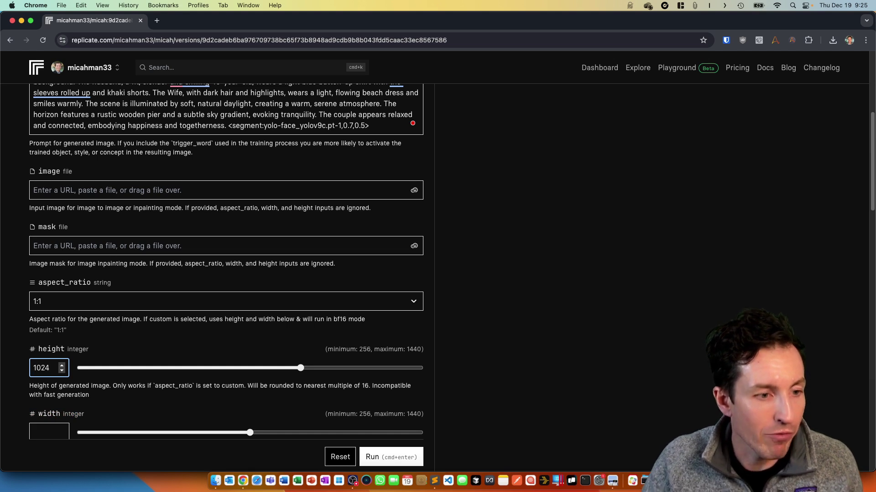
key(Tab)
scroll(226, 274, down, 2)
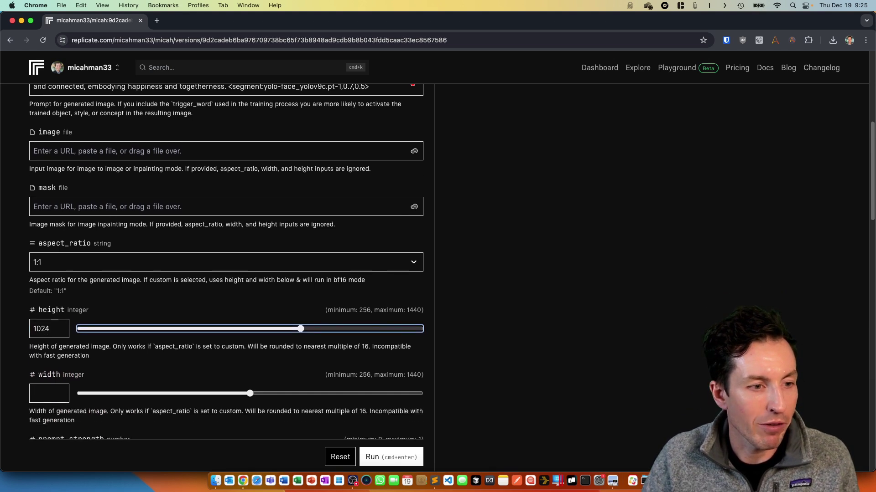
key(Tab)
text(1024)
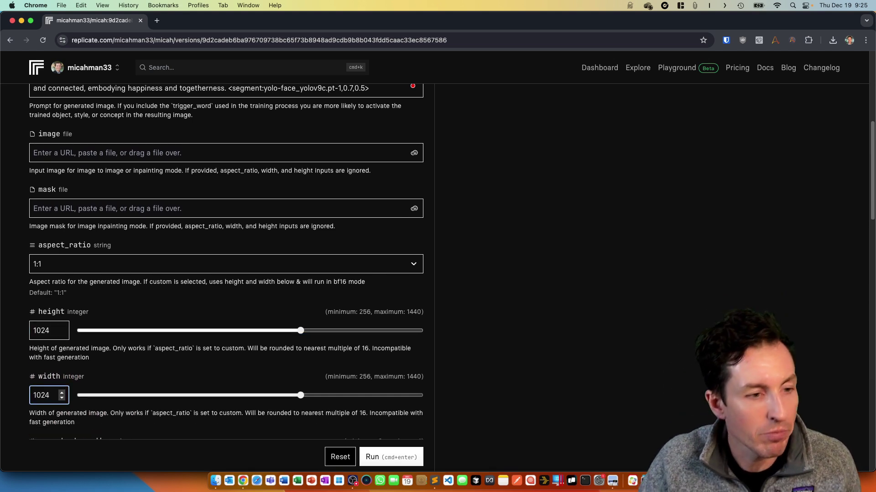
Set num_outputs to 3 and run the prediction with the beach prompt
scroll(226, 262, down, 2)
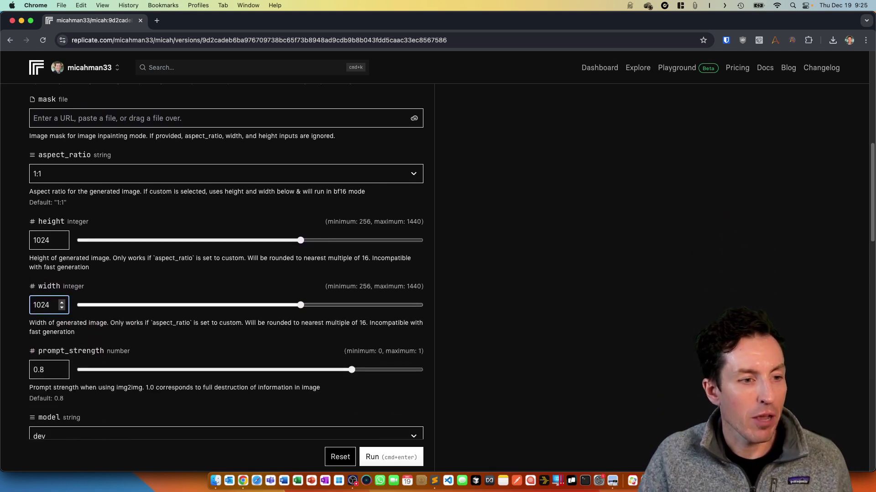
scroll(226, 263, down, 3)
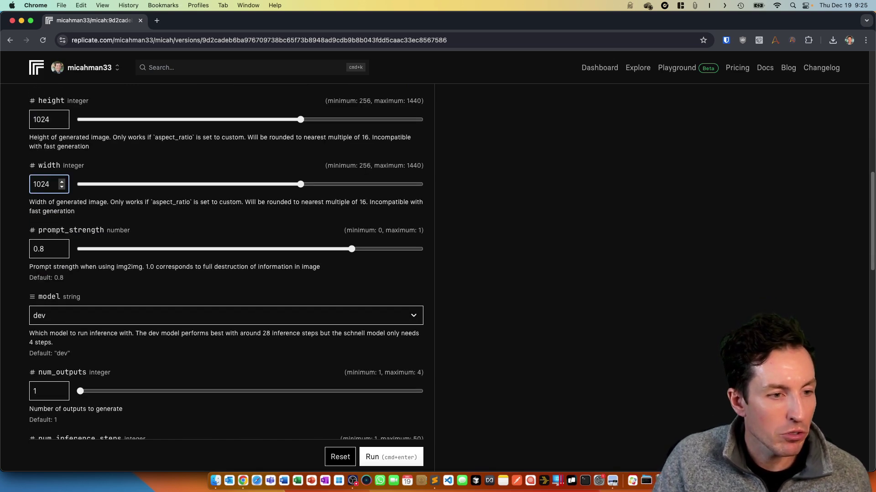
click(61, 388)
click(62, 388)
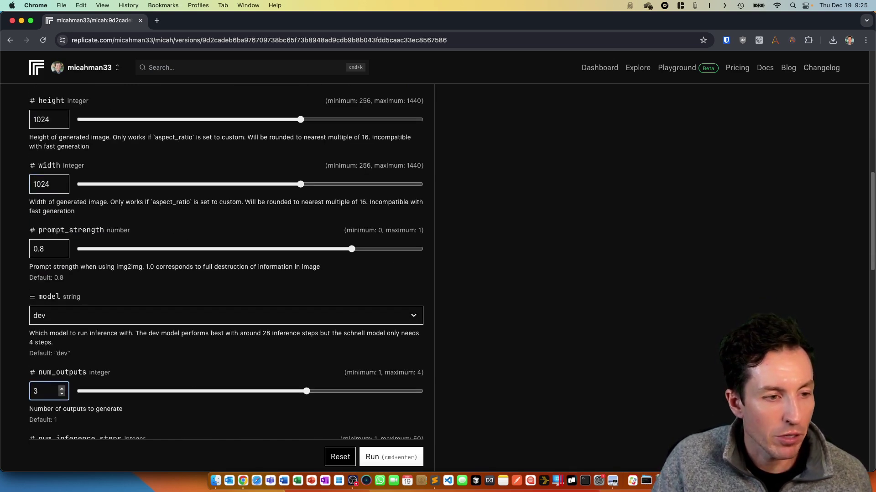
scroll(227, 262, up, 7)
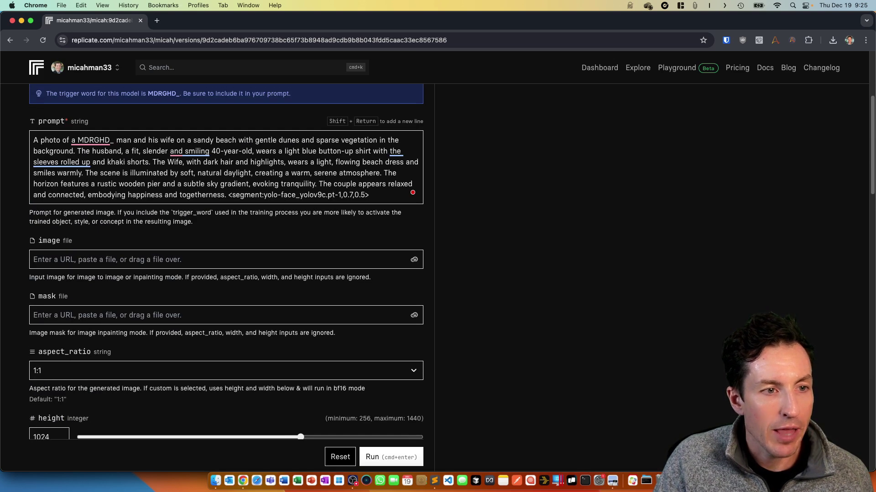
scroll(226, 263, down, 3)
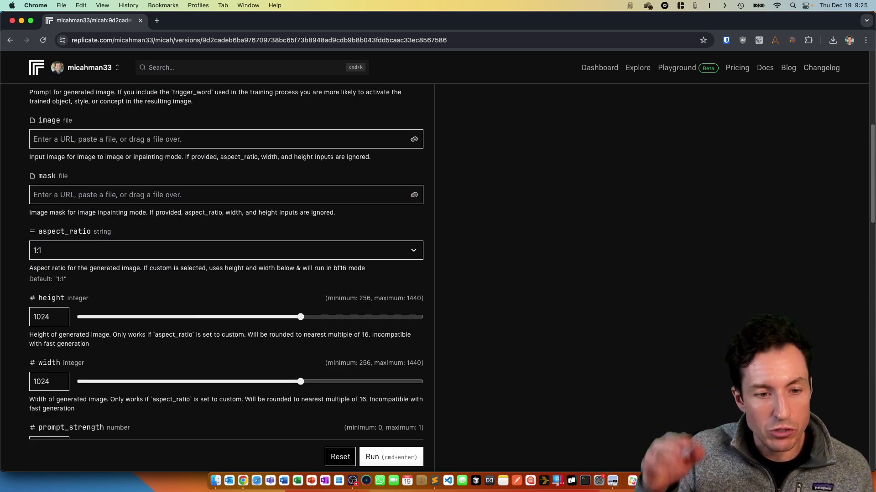
key(super+Return)
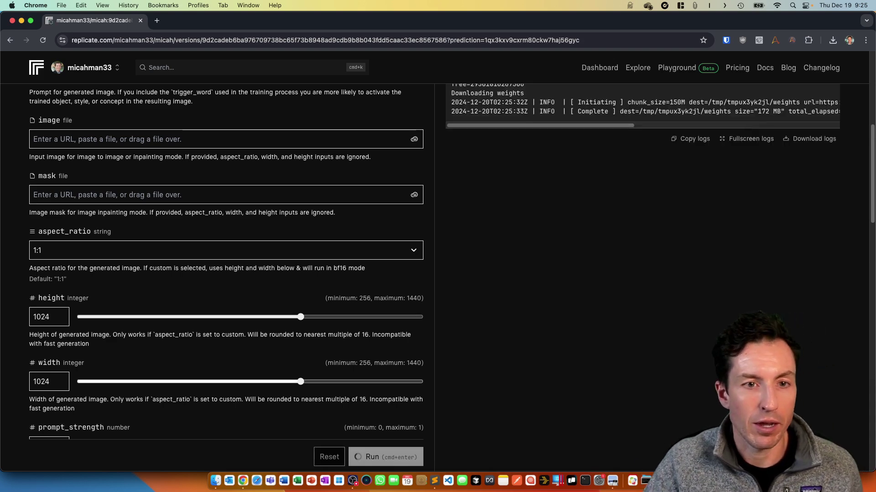
Review the remaining generation settings during the run and examine the first generated beach photo
scroll(226, 262, down, 6)
scroll(226, 262, down, 11)
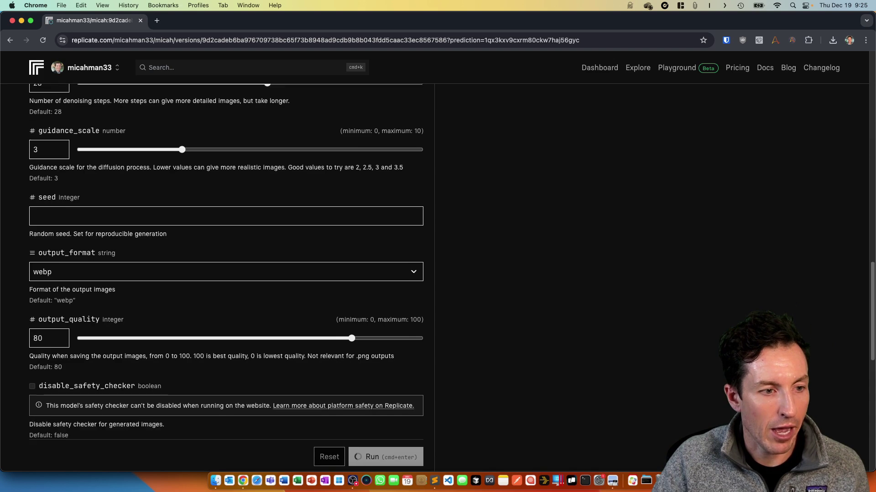
scroll(491, 223, up, 20)
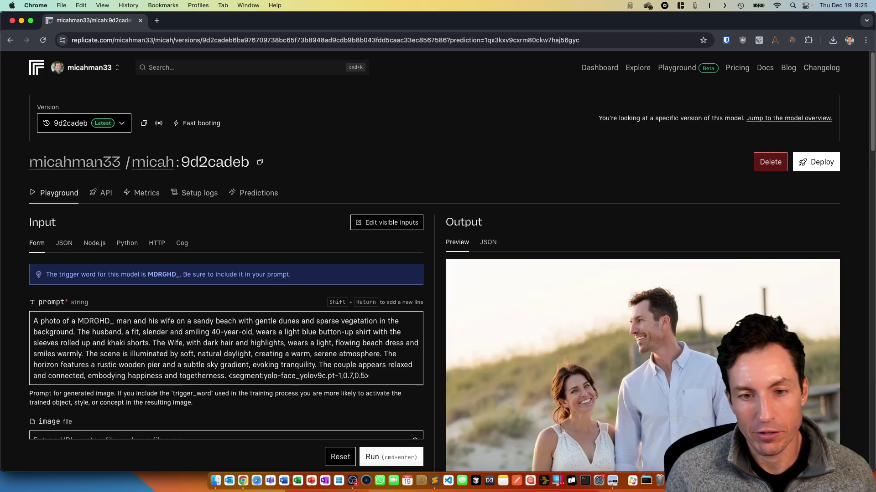
scroll(593, 297, down, 4)
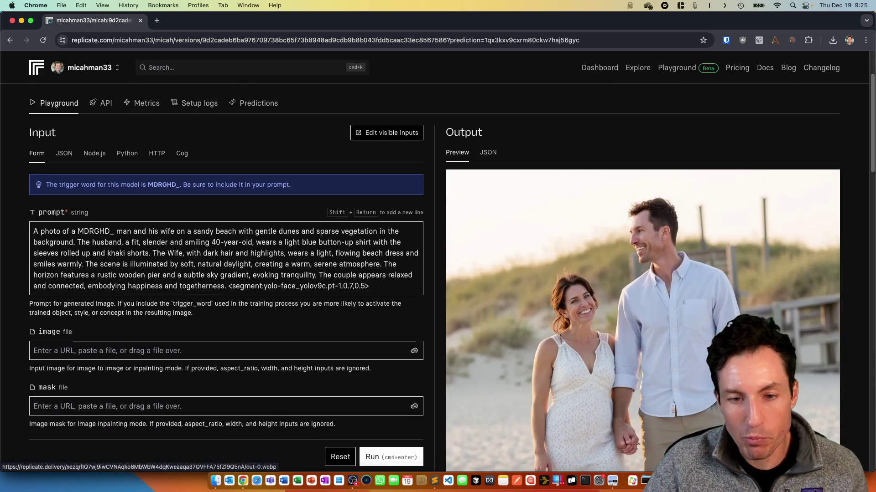
scroll(593, 296, down, 3)
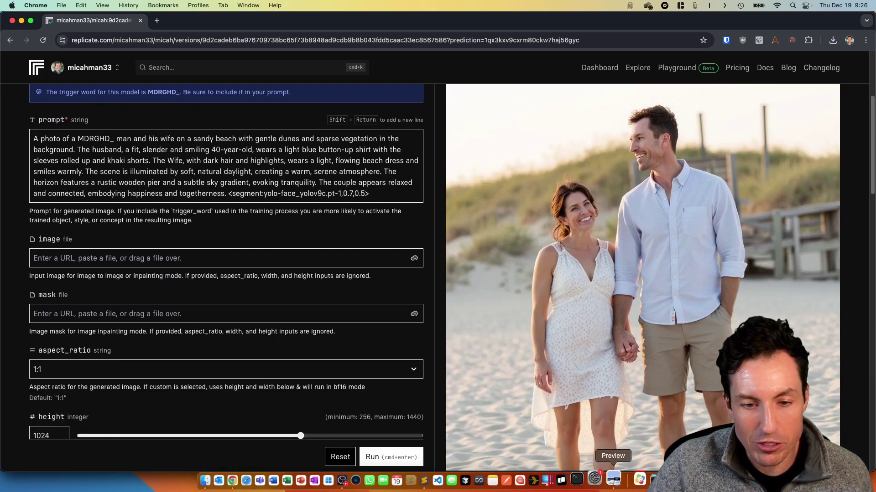
Switch to Preview, bring up TargetPhoto1.jpeg and compare the family Christmas card with the three generated beach photos
click(614, 478)
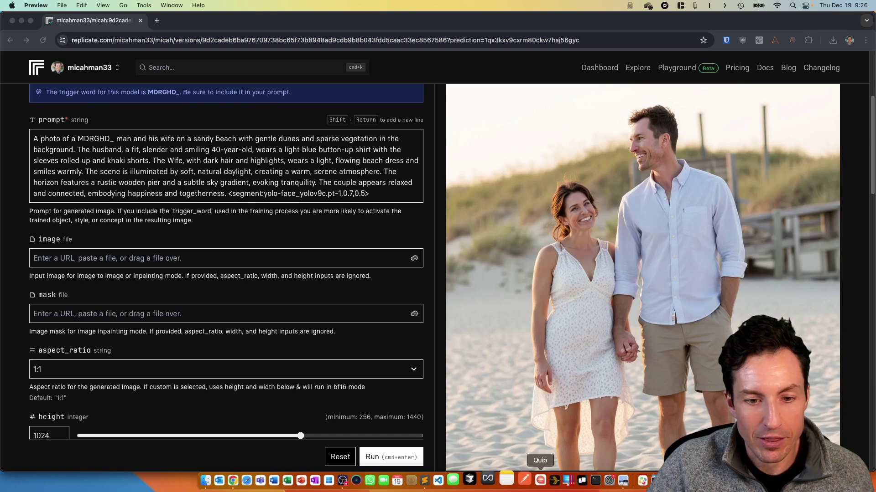
click(214, 480)
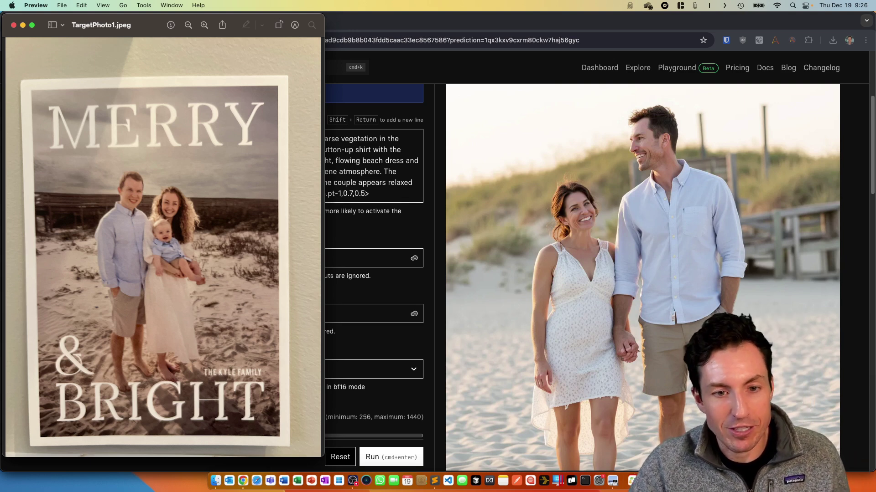
scroll(593, 273, down, 7)
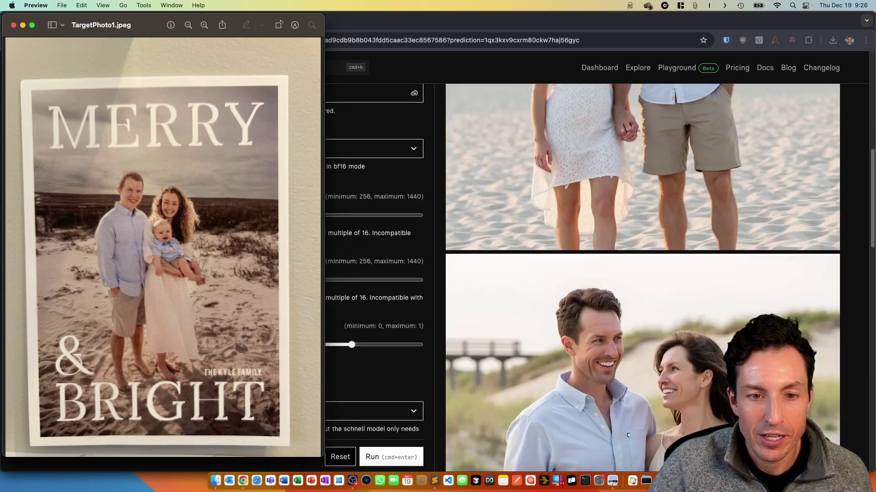
scroll(582, 277, up, 10)
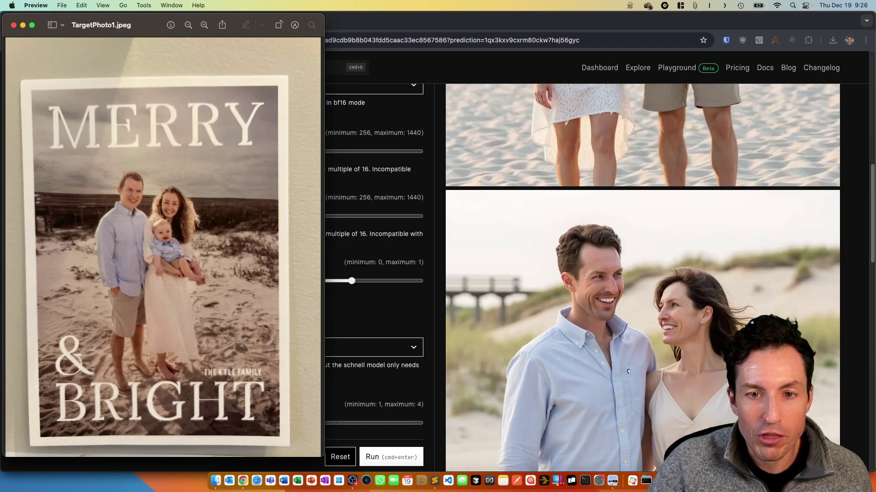
scroll(582, 277, down, 8)
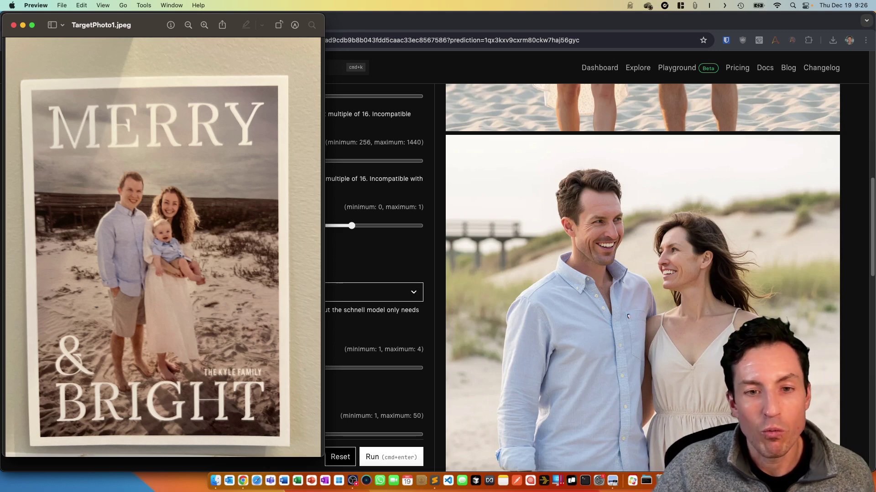
scroll(638, 274, down, 3)
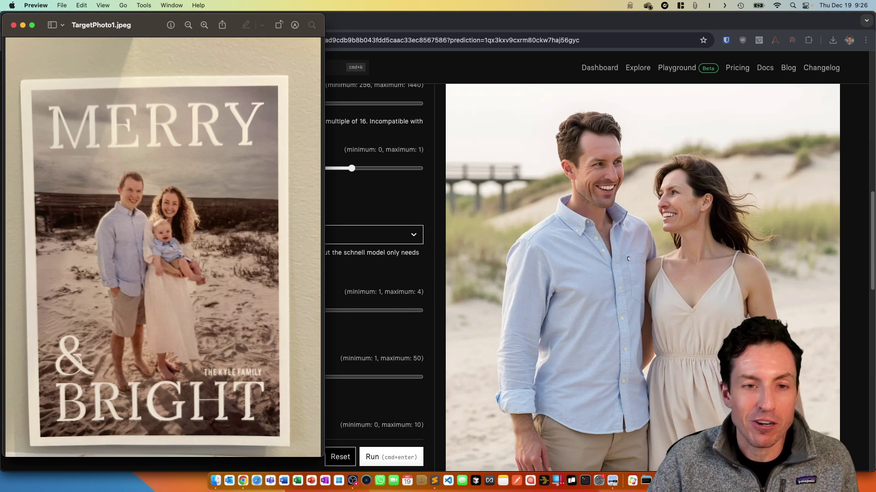
scroll(642, 277, down, 10)
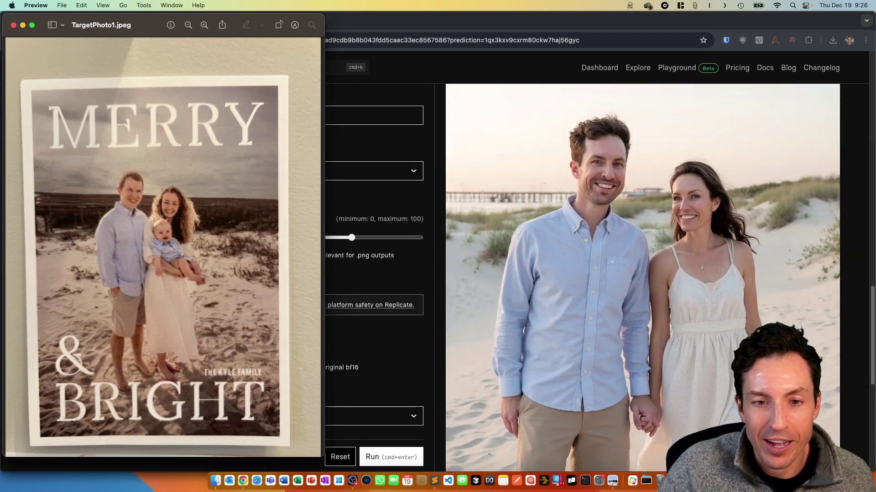
scroll(582, 281, down, 1)
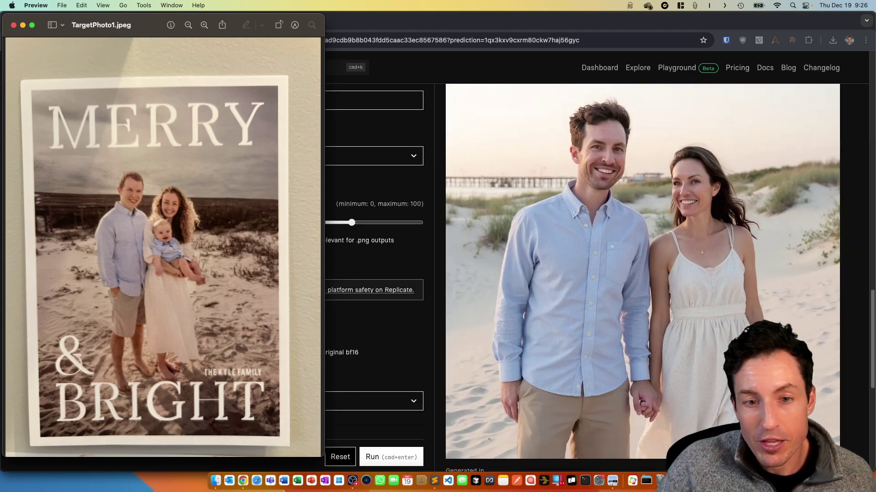
scroll(599, 278, up, 10)
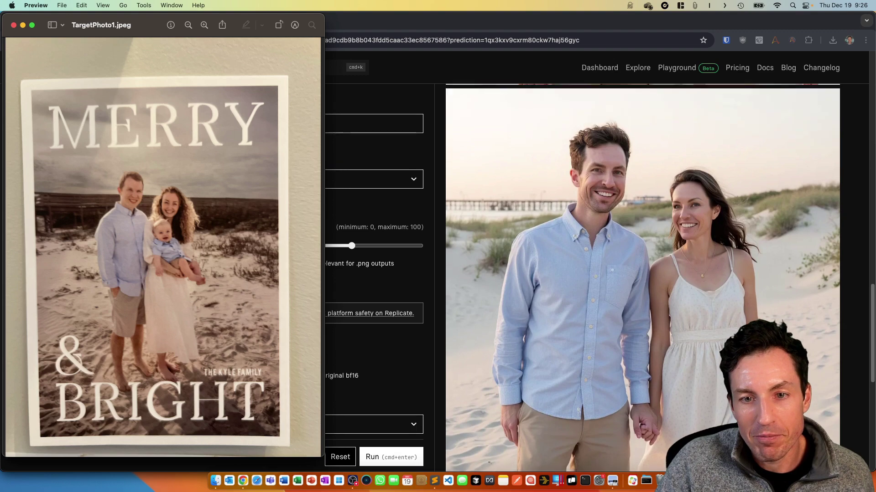
scroll(642, 278, up, 10)
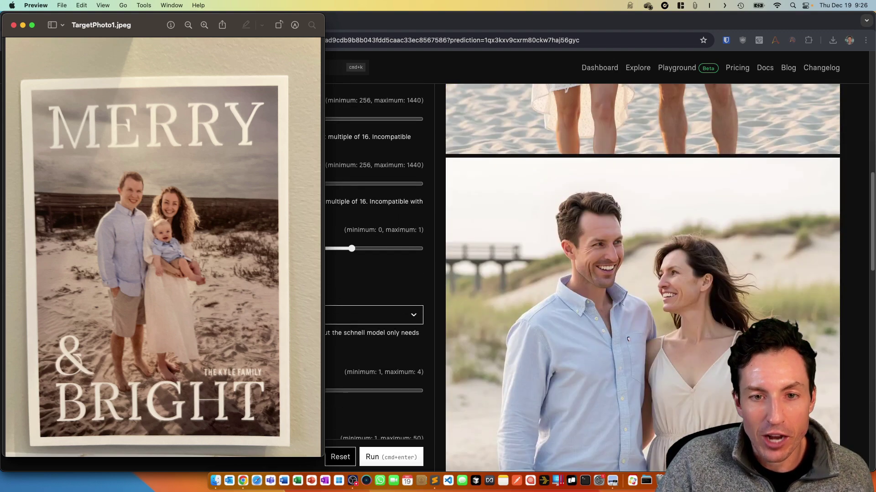
scroll(642, 278, up, 15)
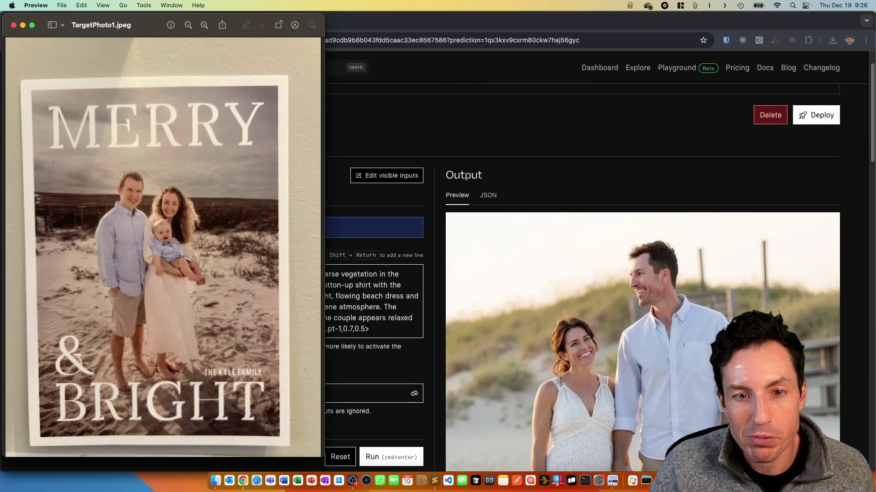
scroll(626, 236, down, 20)
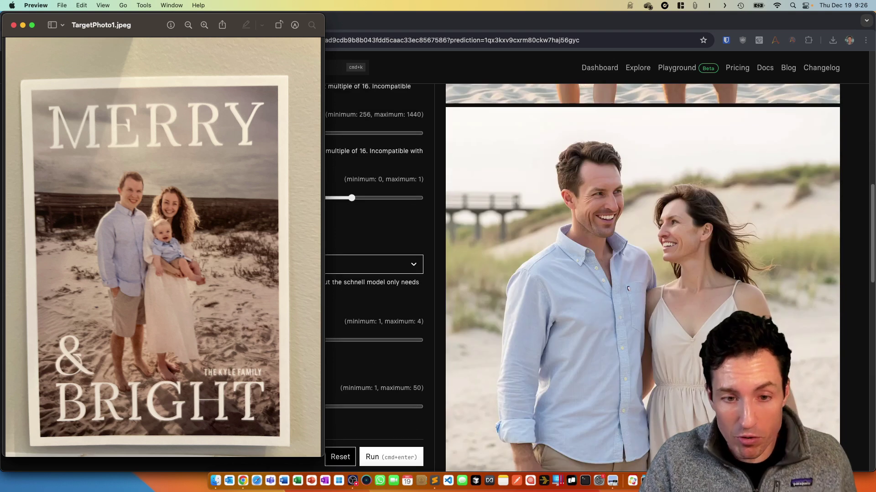
Start saving the second generated beach photo, with the couple looking at each other, as an image file
right_click(625, 236)
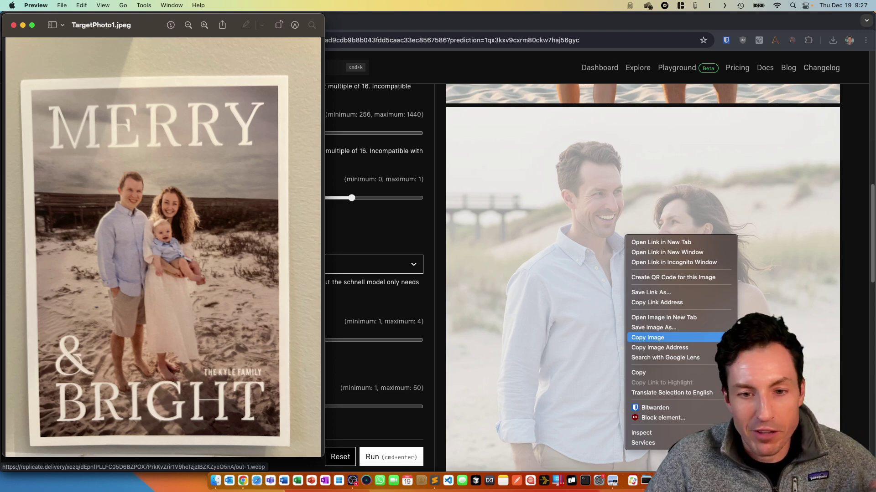
click(653, 328)
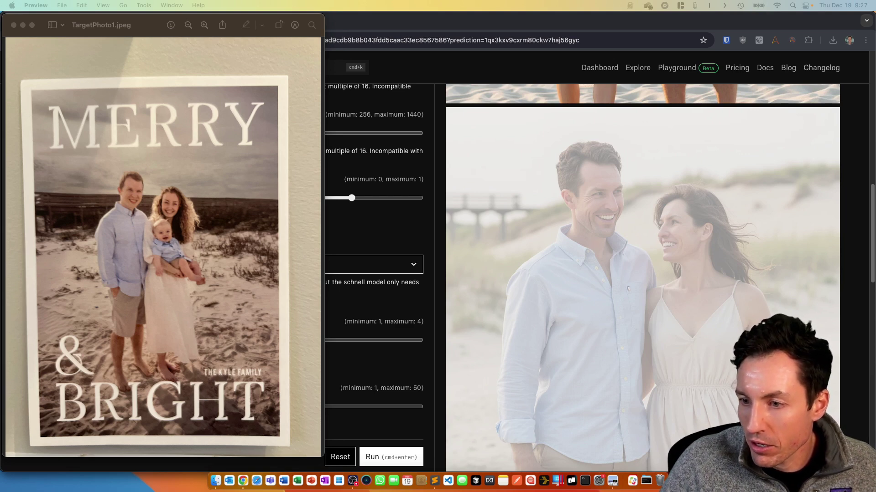
Bring Finder's Pictures window into view and rename the untitled folder as ChristmasCardImages
drag(875, 99, 379, 77)
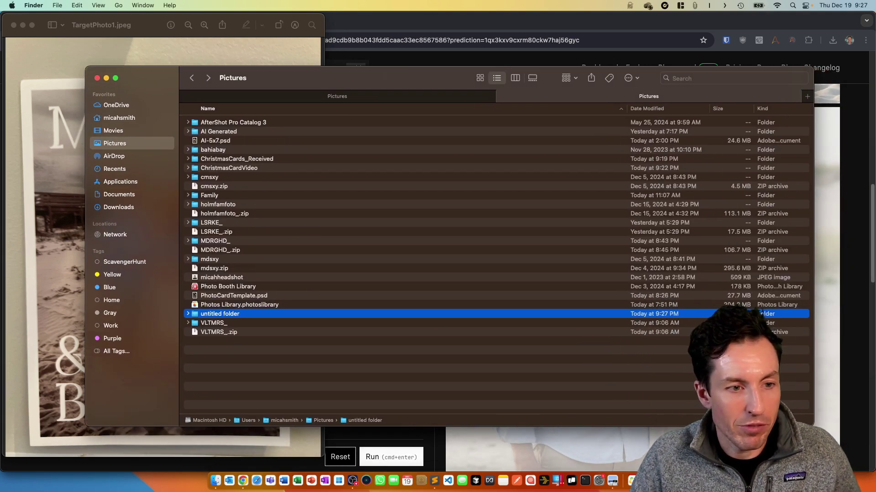
key(Return)
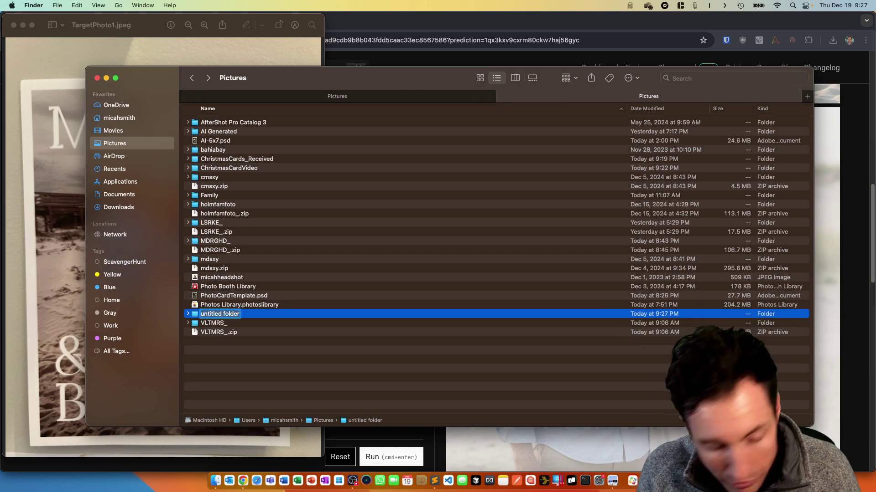
text(CHristmas)
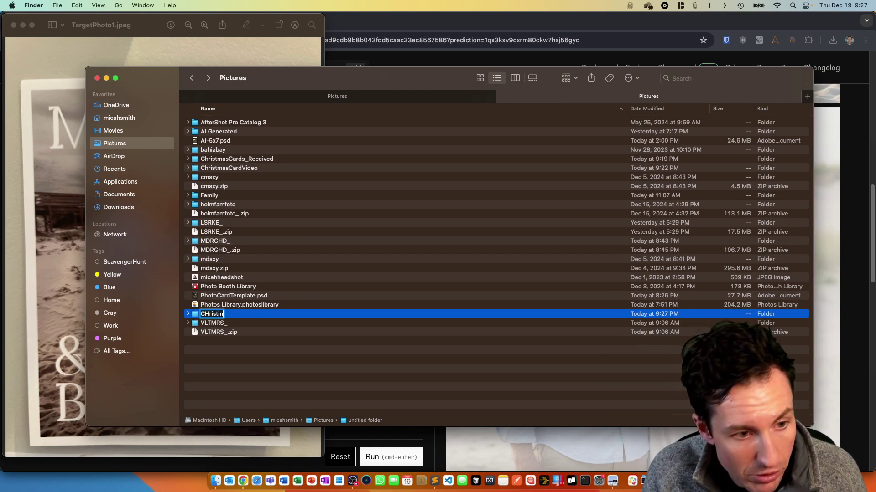
key(BackSpace)
key(BackSpace)
key(BackSpace)
key(BackSpace)
key(BackSpace)
key(BackSpace)
key(BackSpace)
key(BackSpace)
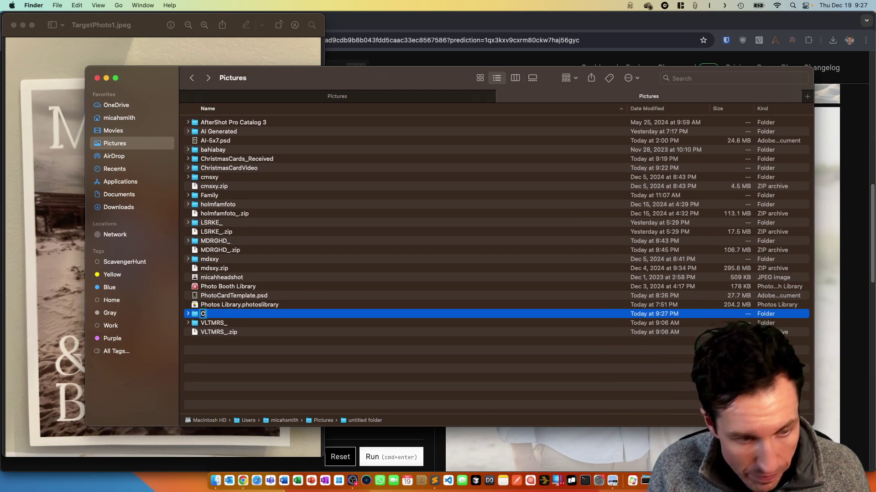
text(hristmasC)
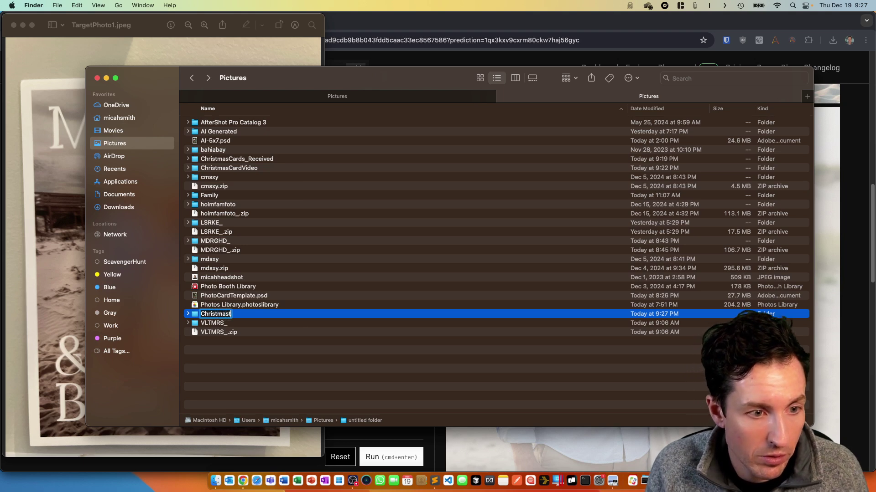
text(ardImages)
key(Return)
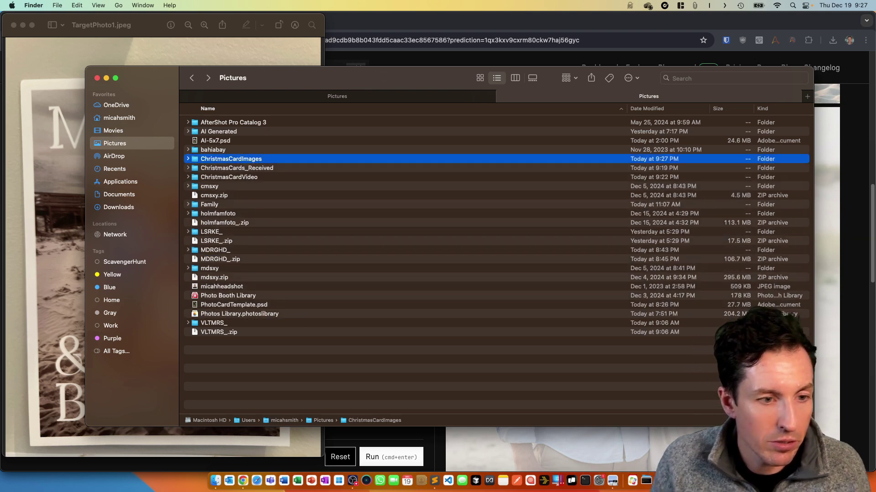
Open the ChristmasCardImages folder, move the Finder window aside and return to Chrome
double_click(231, 159)
drag(142, 77, 852, 98)
key(super+Tab)
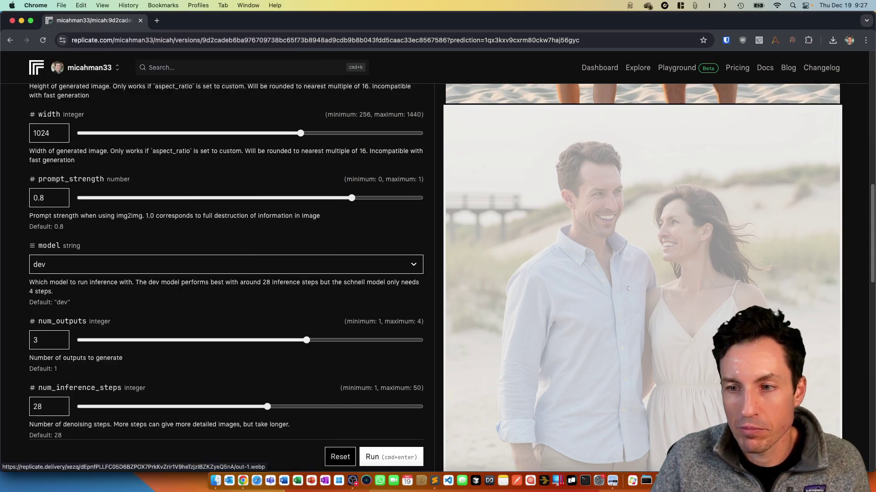
Save the first generated beach photo, with the couple holding hands, as out-0 in the ChristmasCardImages folder inside Pictures
scroll(639, 251, up, 7)
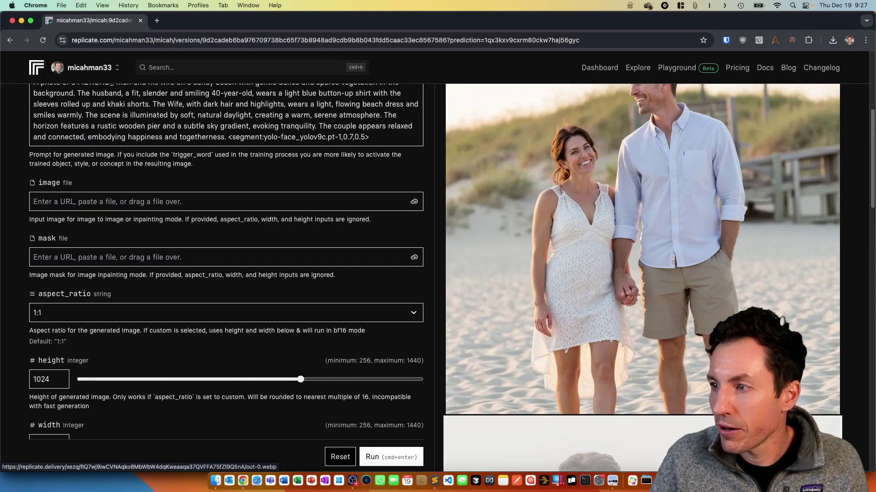
right_click(698, 214)
click(729, 274)
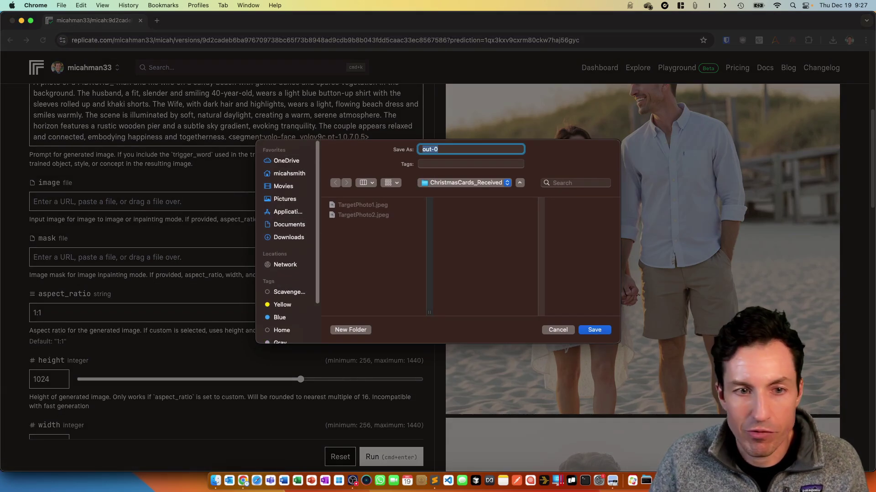
click(464, 183)
click(460, 192)
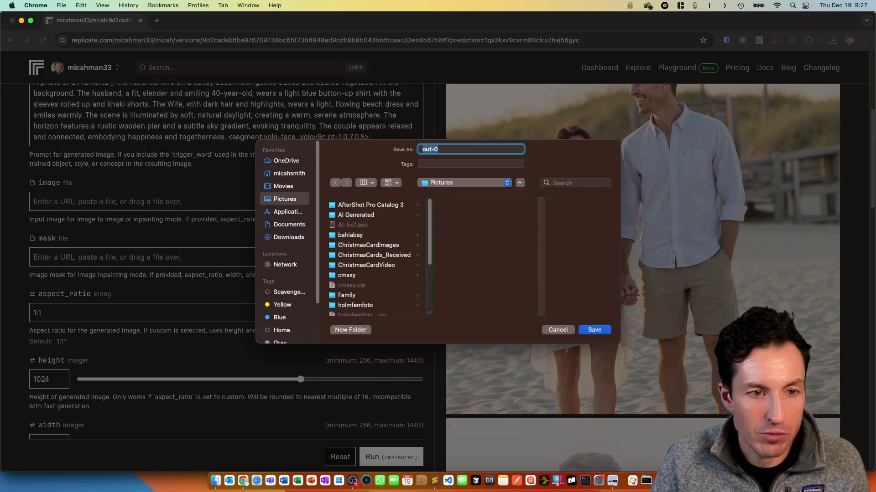
scroll(376, 258, down, 1)
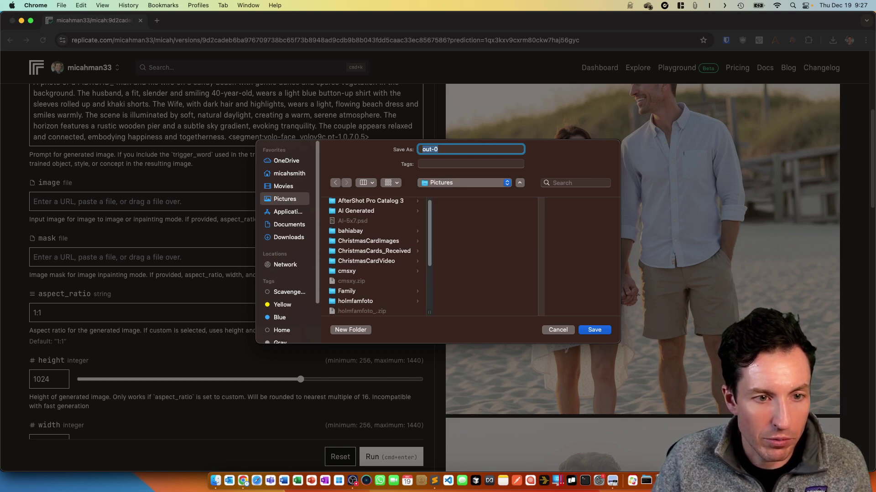
click(368, 241)
key(Return)
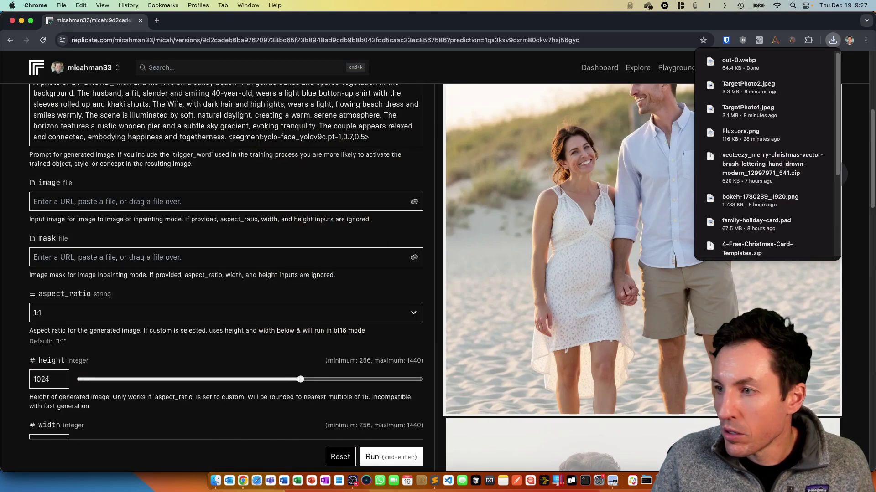
Replace the prompt with the black-and-white photo description of the MDRGHD_ man and his wife sitting on wooden beach steps, and run the generation
scroll(638, 320, down, 10)
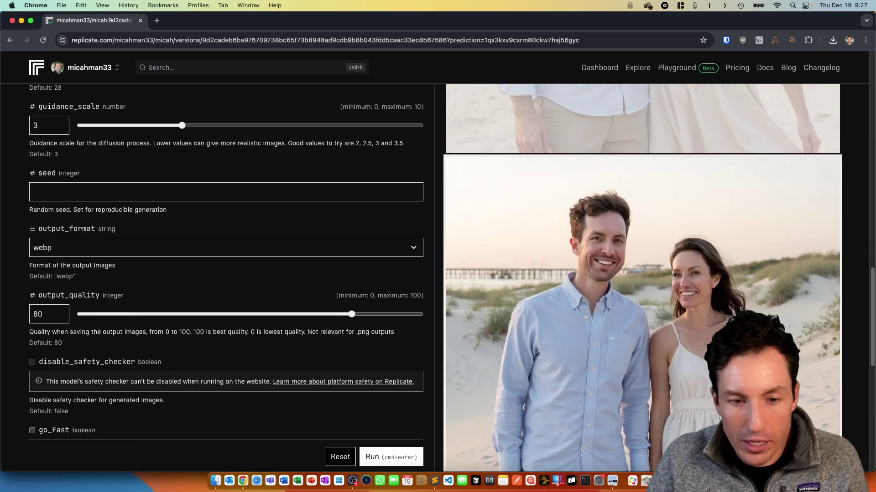
key(super+Tab)
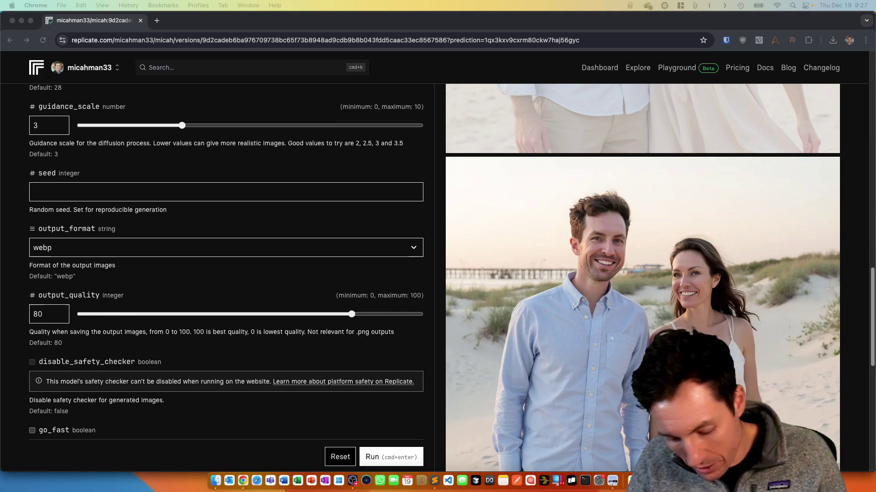
scroll(438, 274, up, 15)
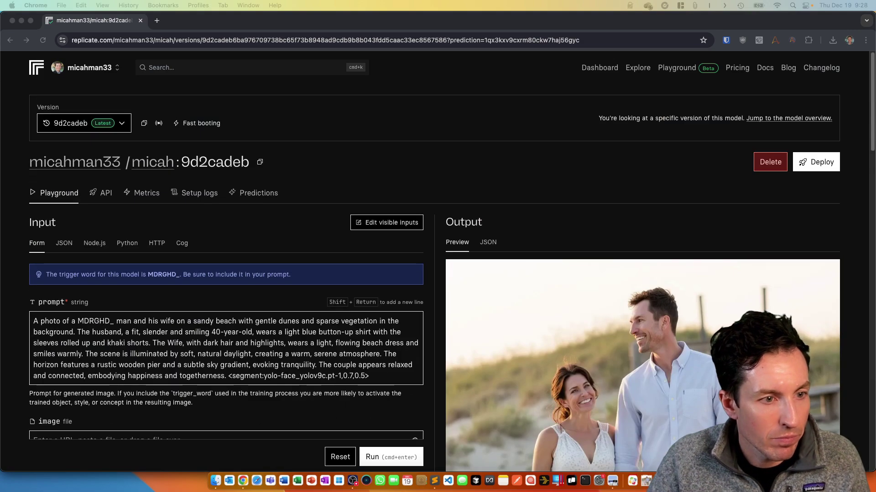
key(super+Tab)
key(super+a)
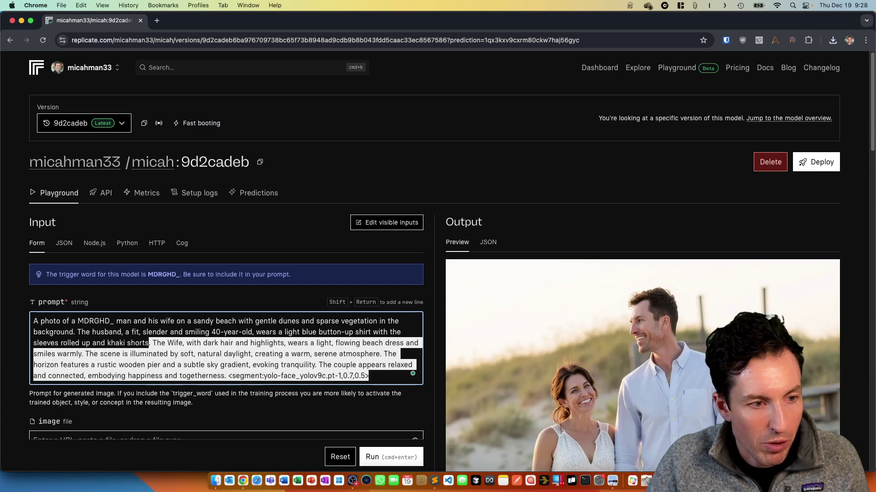
text(A black-and-white photo of a MDRGHD_ man and his wife sitting closely together on wooden steps with a soft, natural background. The husband, a fit, slender and smiling 40-year-old, wears a casual button-up shirt with the sleeves rolled up and khaki shorts. The wife, with dark hair and highlights, sits closely beside him wearing a light, sun dress dress, smiling warmly. The scene is framed by a classic, wooden beach walkway with white railings and soft-focus palm trees in the distance, evoking a timeless, serene atmosphere. The couple appears relaxed and happy, exuding a sense of love and connection.)
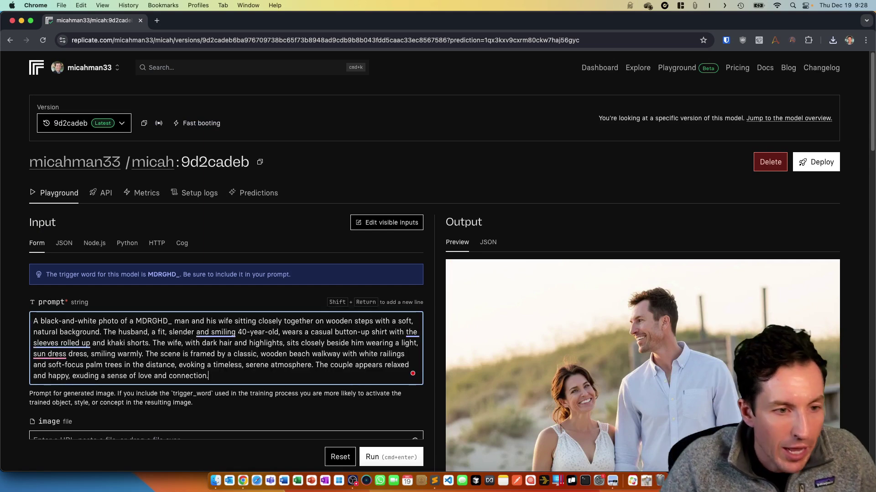
key(super+Return)
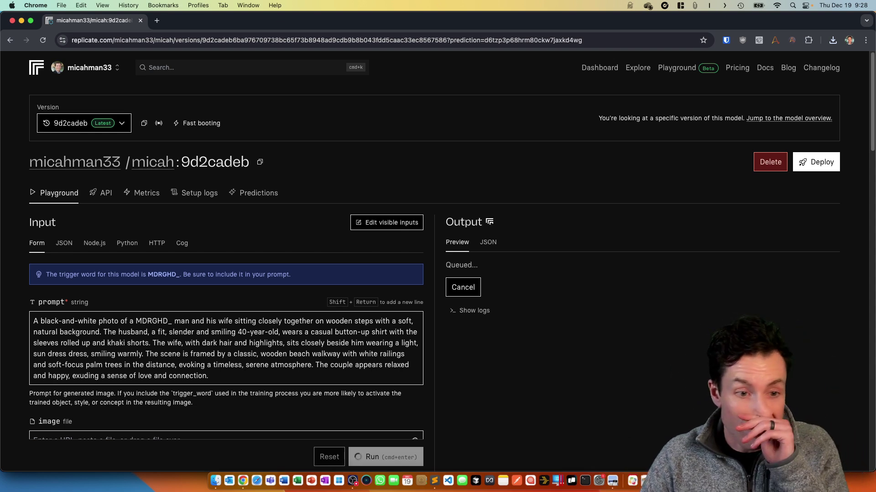
scroll(438, 265, down, 3)
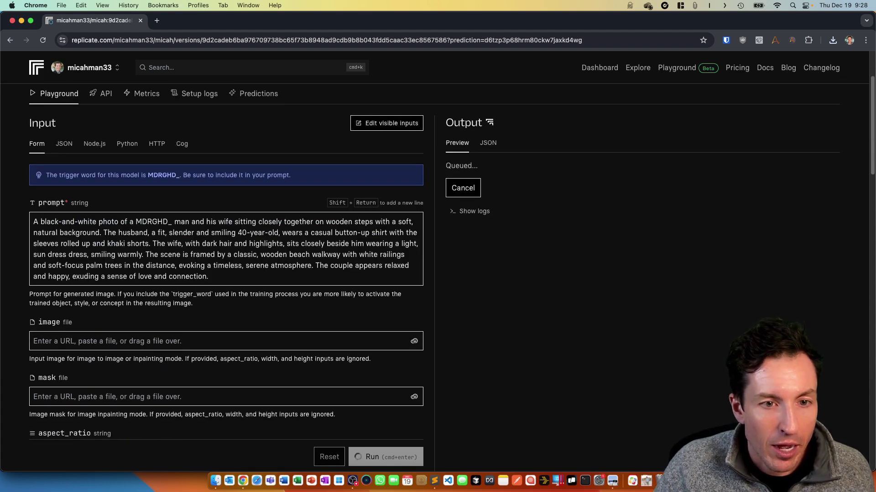
scroll(438, 264, down, 3)
scroll(438, 264, up, 5)
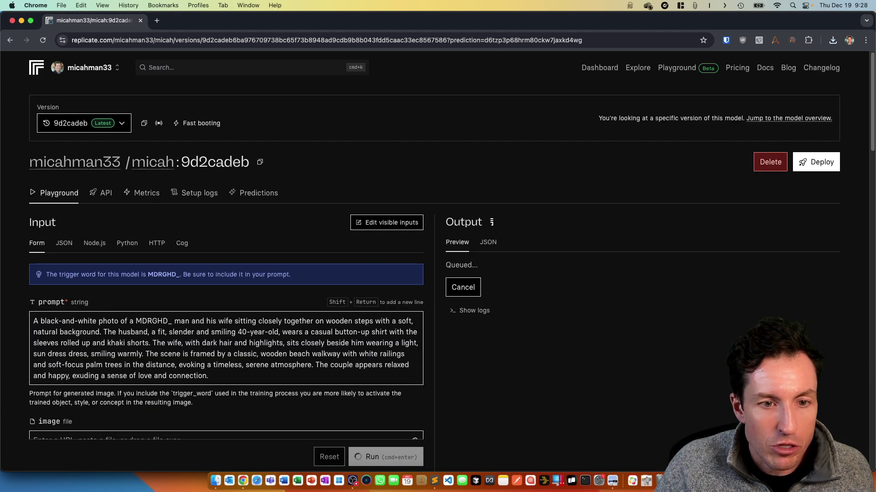
drag(478, 265, 445, 265)
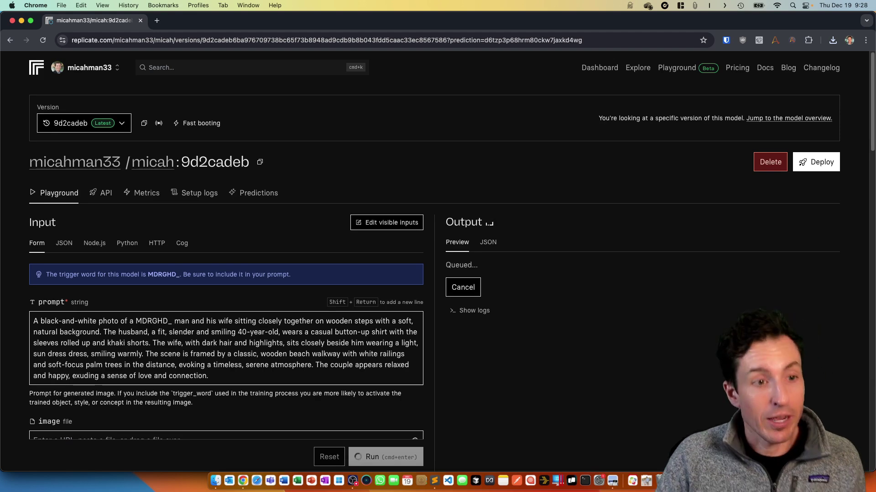
scroll(437, 265, down, 3)
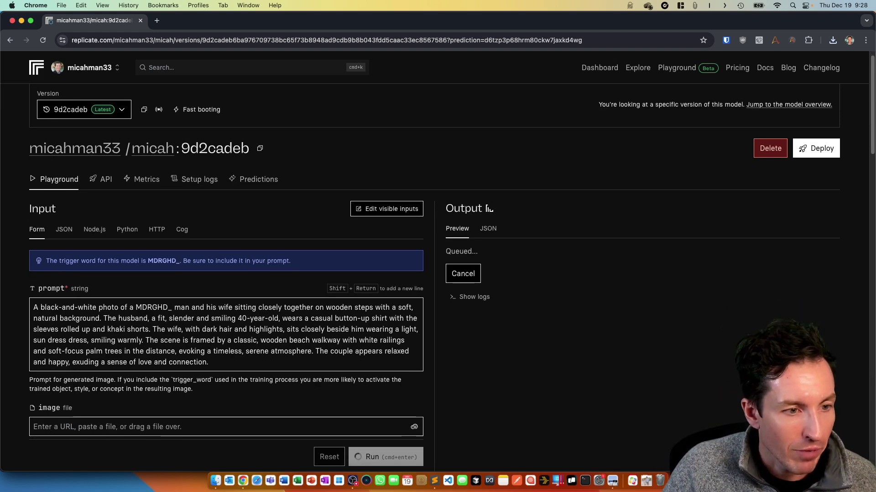
scroll(438, 265, up, 4)
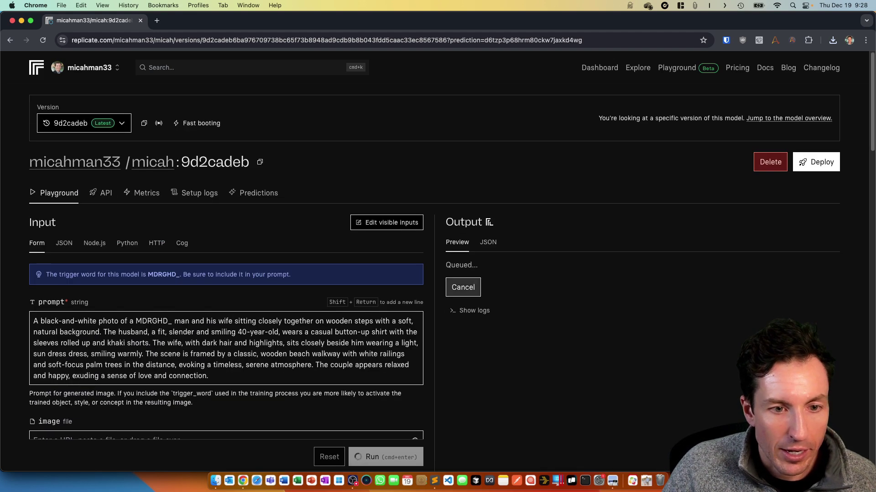
scroll(438, 264, down, 3)
Examine the three generated black-and-white photos of the couple on the wooden steps, checking faces, poses and clothing
scroll(437, 264, up, 2)
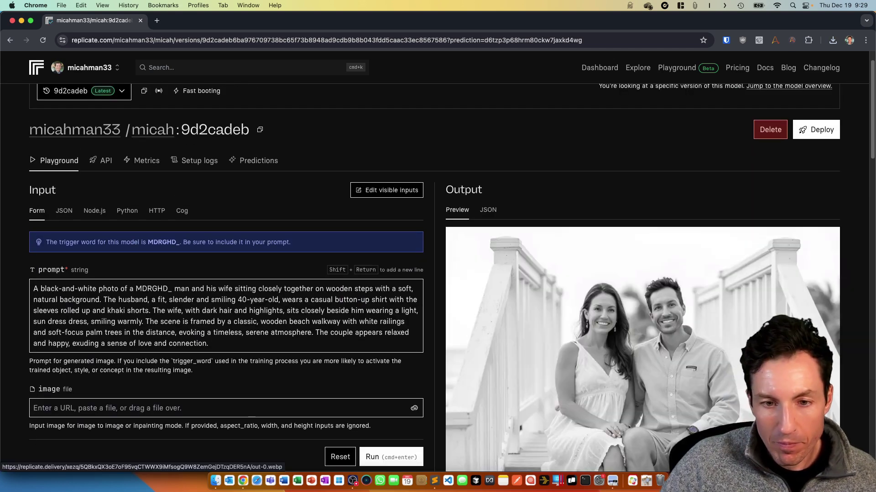
scroll(437, 264, down, 5)
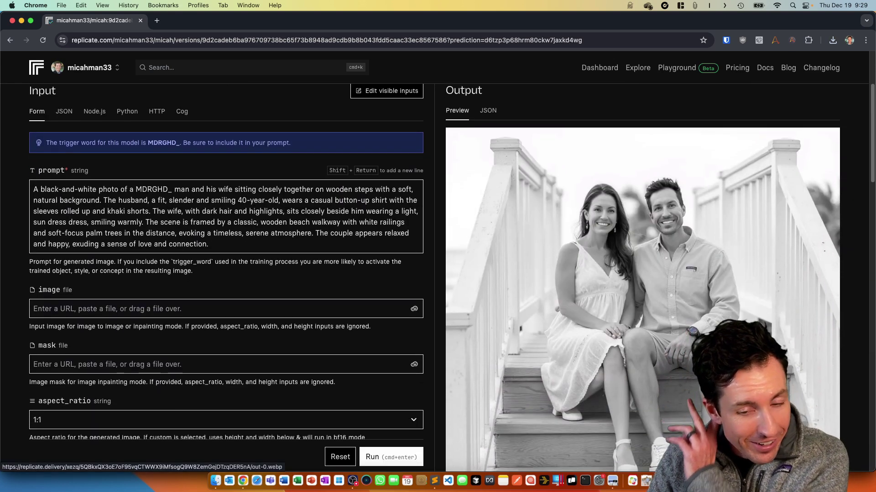
scroll(438, 265, down, 4)
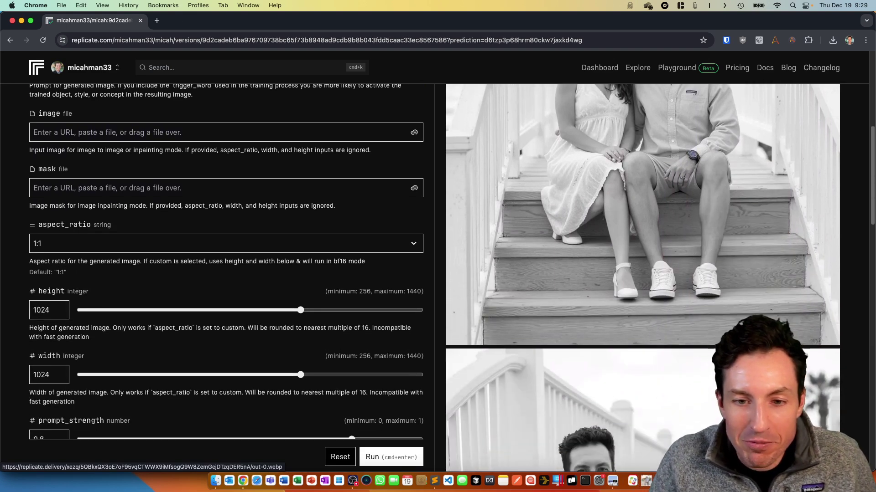
scroll(437, 264, up, 3)
scroll(438, 273, down, 10)
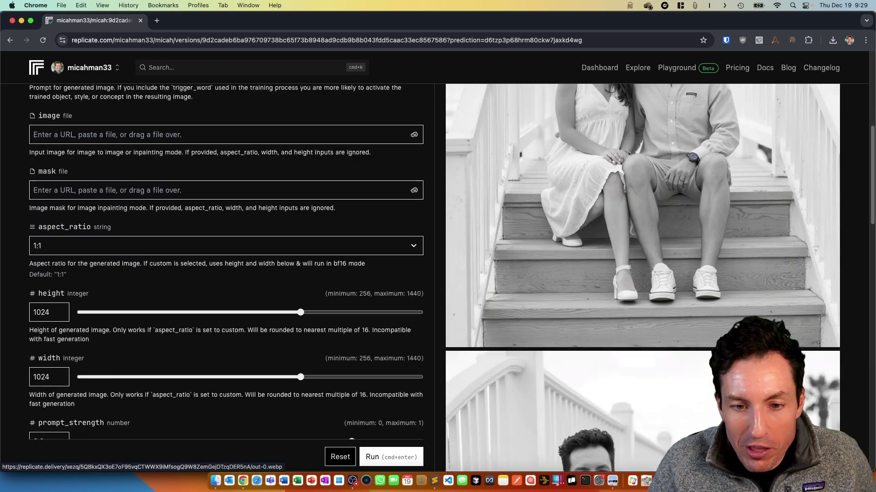
scroll(438, 274, up, 4)
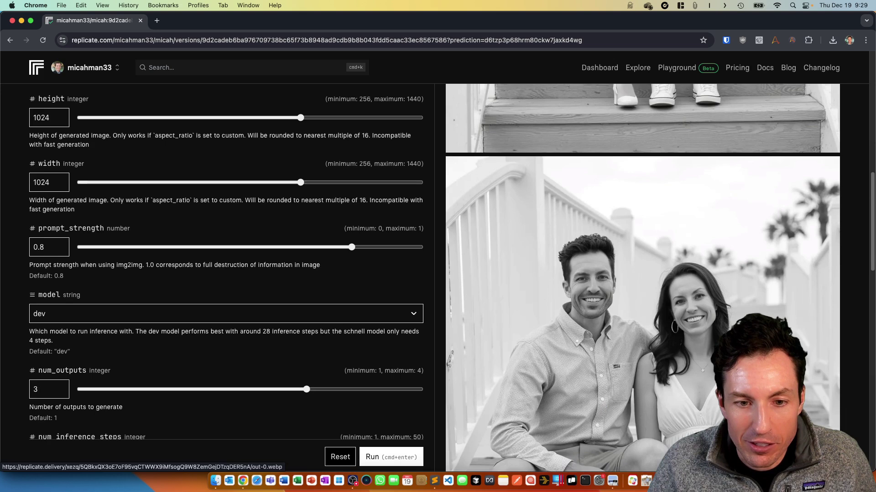
scroll(438, 274, up, 3)
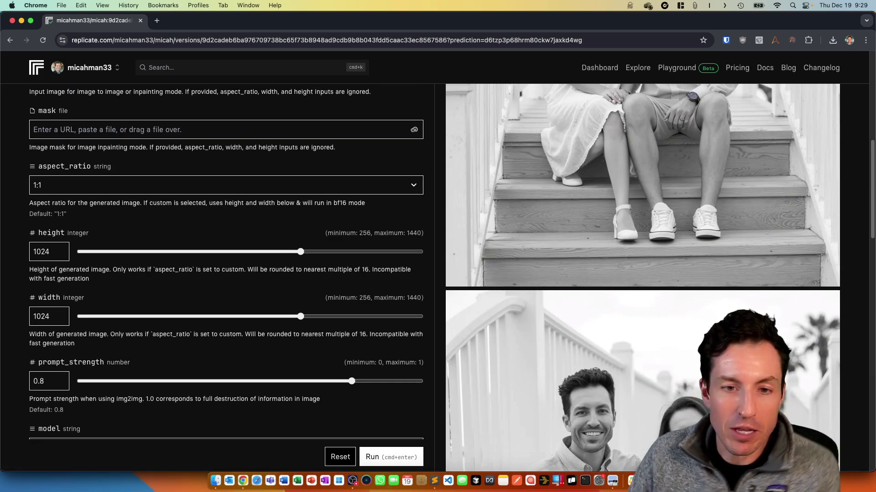
scroll(639, 274, up, 5)
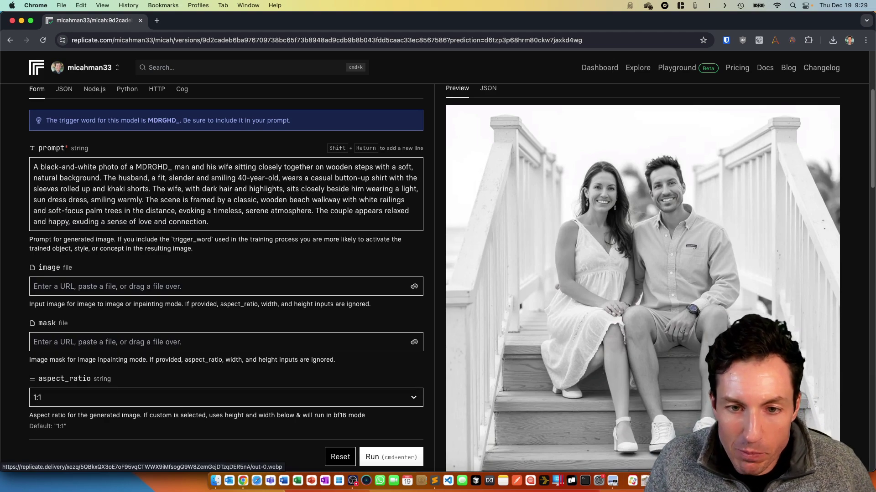
scroll(638, 273, down, 8)
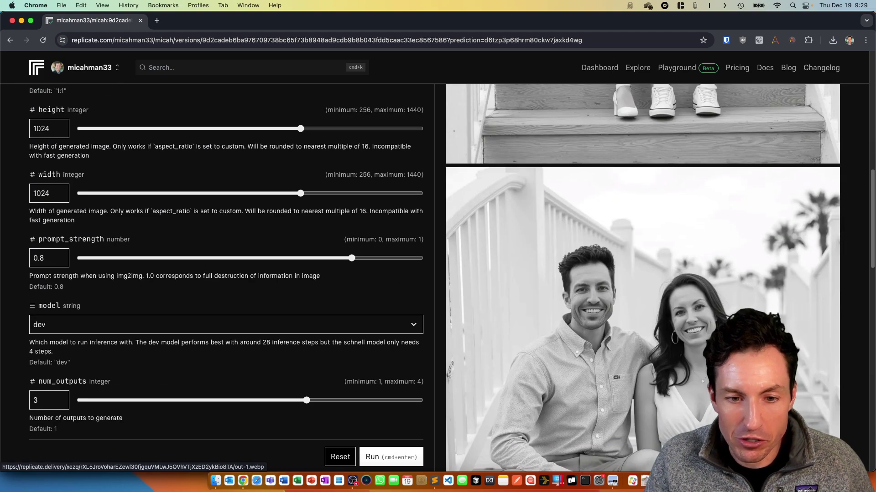
scroll(638, 274, down, 10)
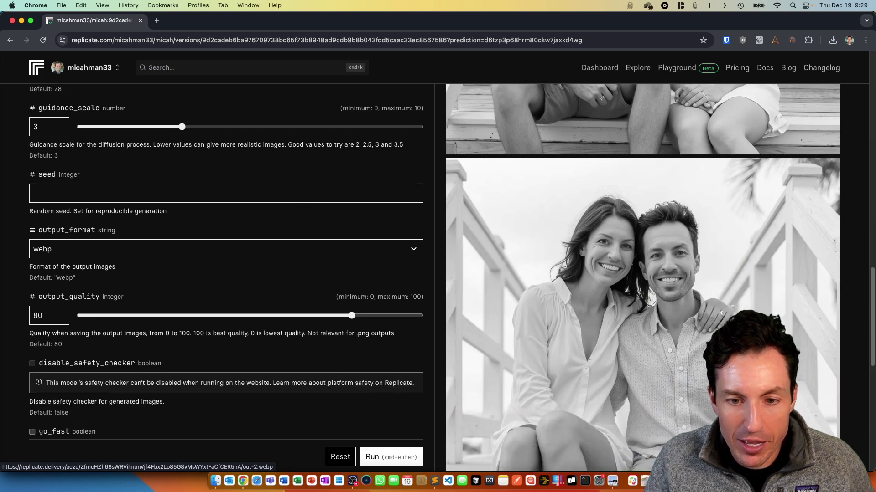
scroll(638, 273, down, 3)
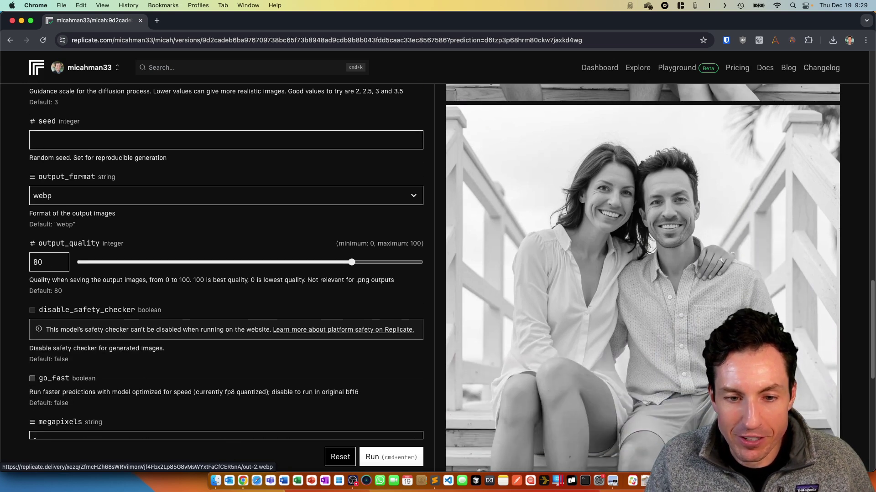
scroll(638, 274, up, 3)
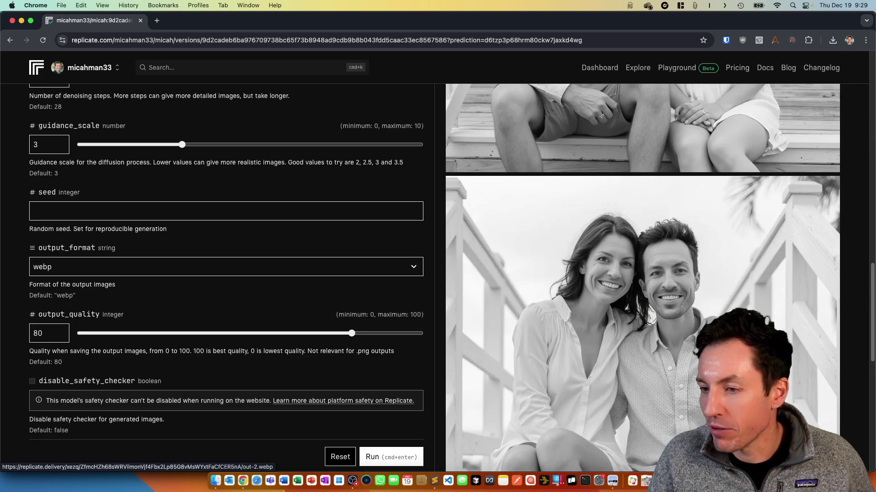
View the saved beach photos out-0.webp and out-2.webp and the TargetPhoto1.jpeg card in Preview, and close their windows
click(215, 480)
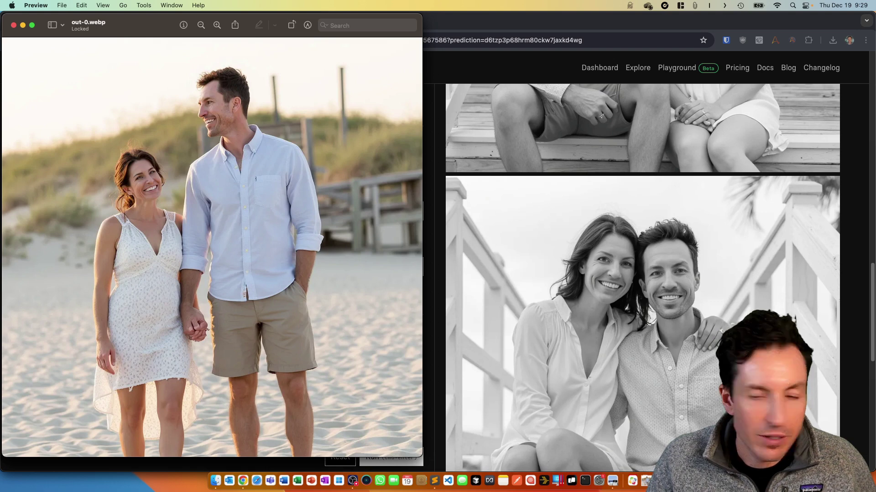
key(super+w)
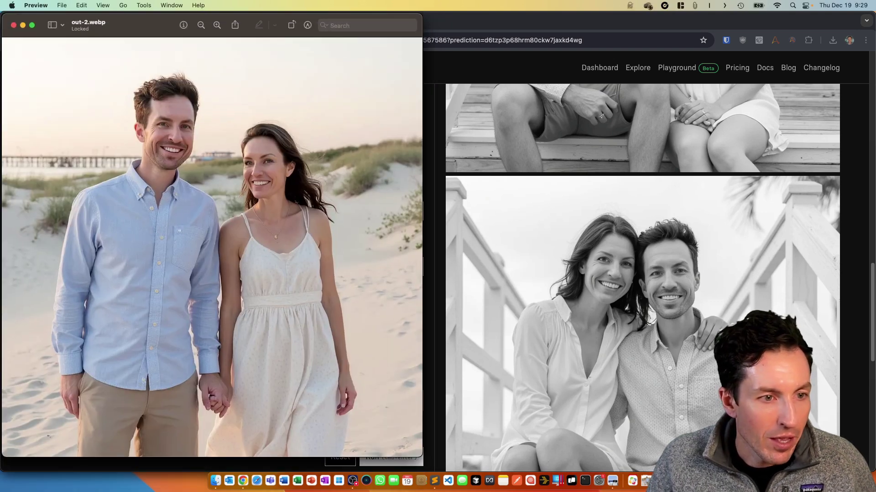
click(14, 25)
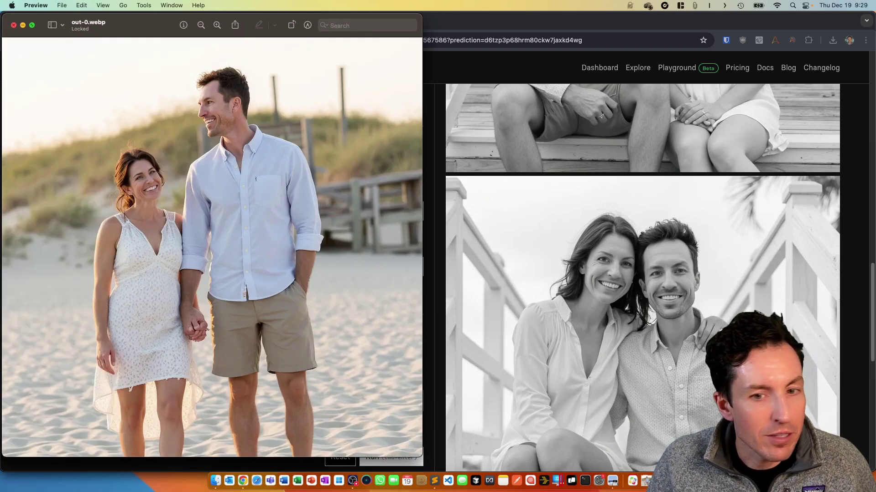
key(super+w)
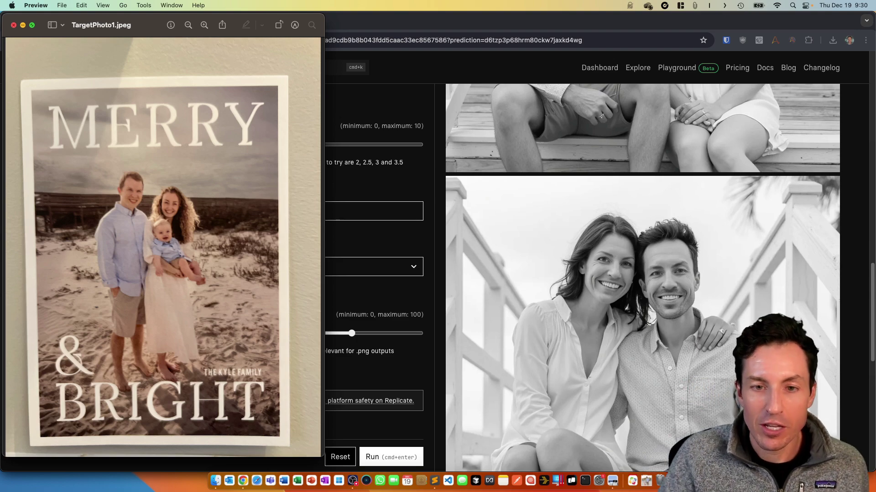
key(ctrl+Up)
key(ctrl+Up)
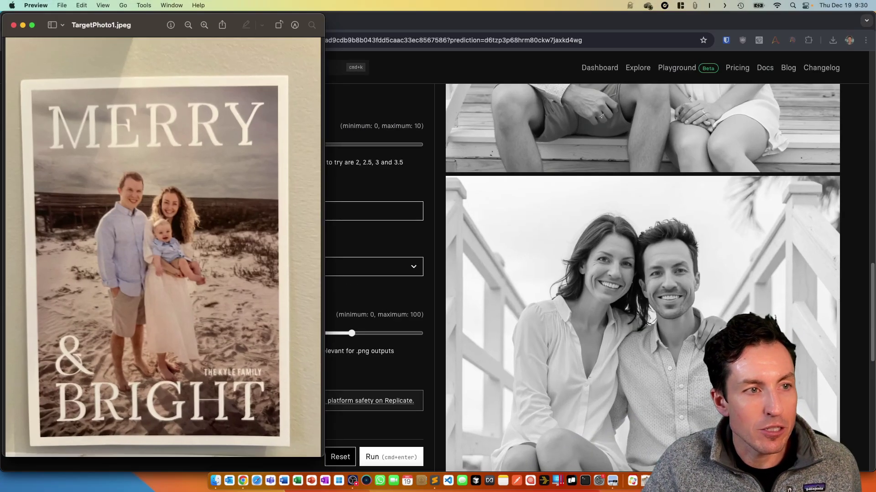
key(super+w)
Look again at the second black-and-white photo, with the couple seated in front of the palm trees
scroll(438, 273, up, 7)
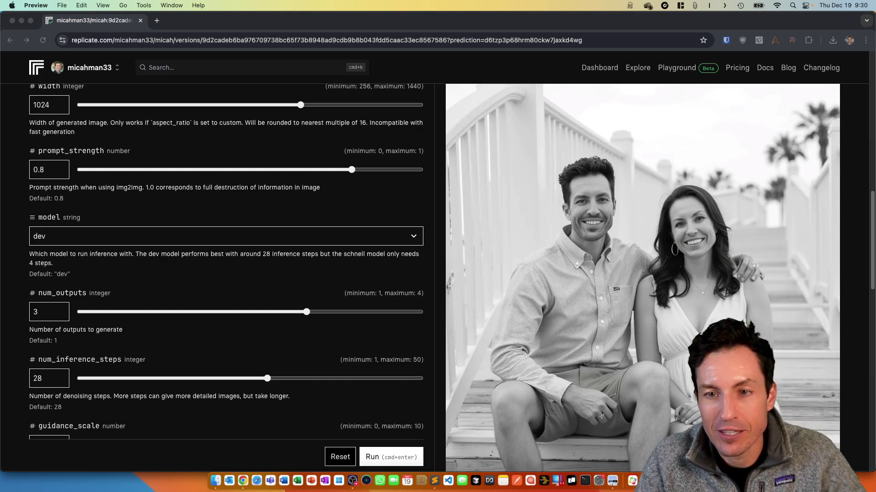
scroll(226, 274, down, 5)
scroll(226, 273, up, 2)
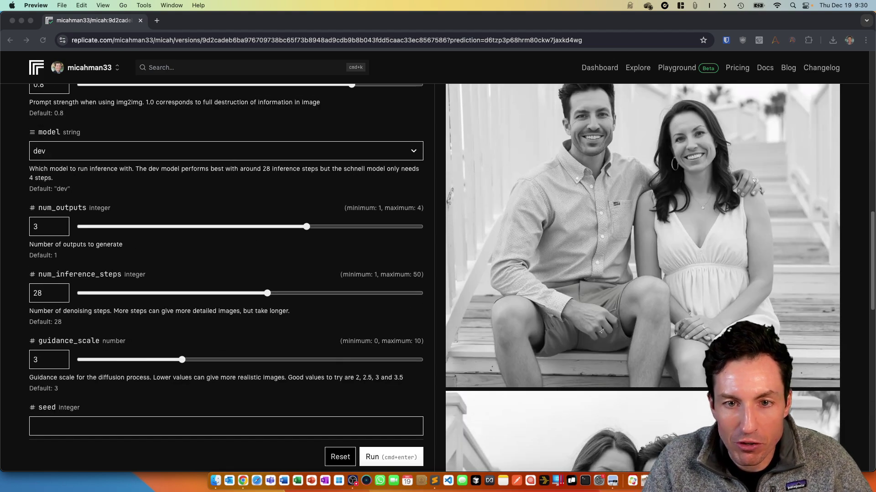
Review the three generated black-and-white couple photos and the generation settings beside them
scroll(226, 273, down, 8)
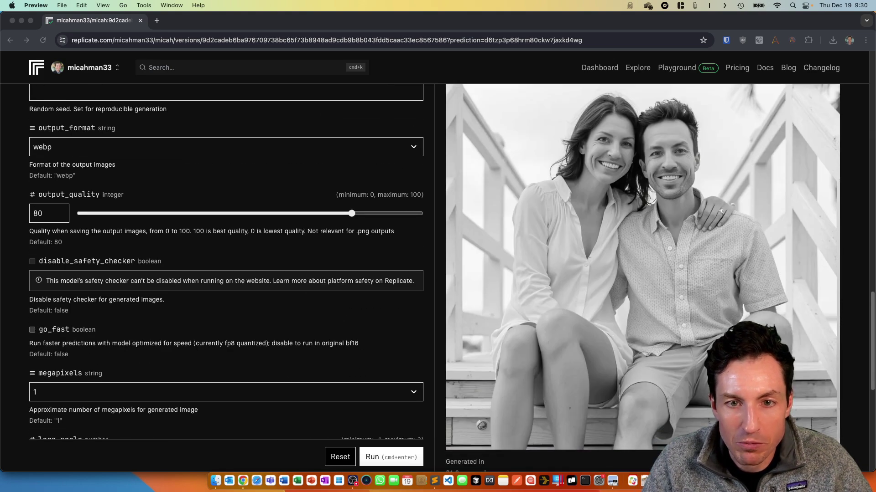
scroll(226, 274, down, 7)
scroll(226, 274, up, 8)
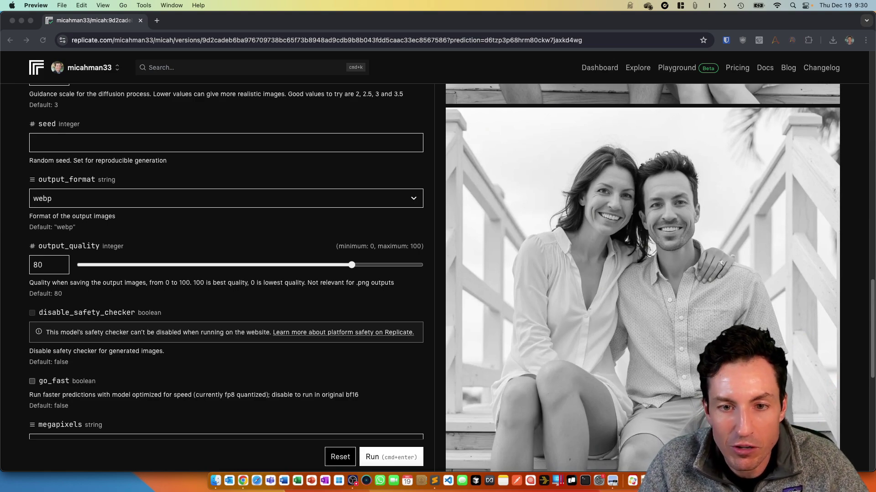
scroll(226, 273, up, 15)
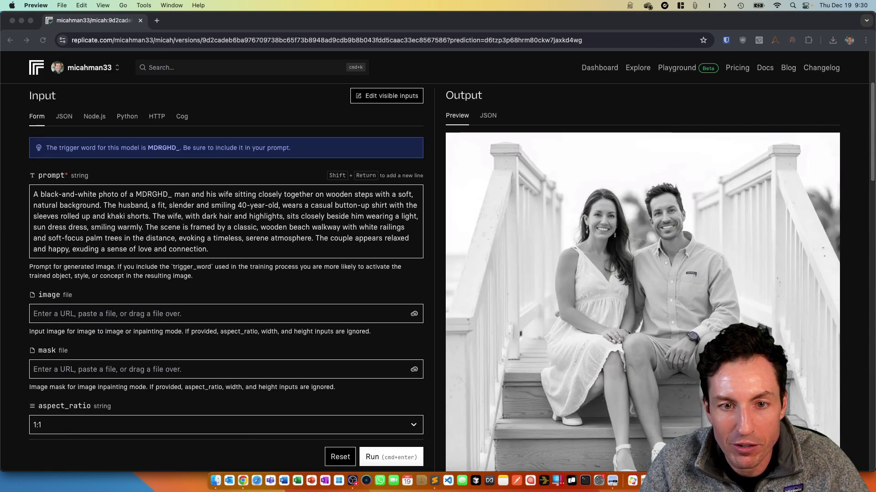
scroll(226, 274, down, 15)
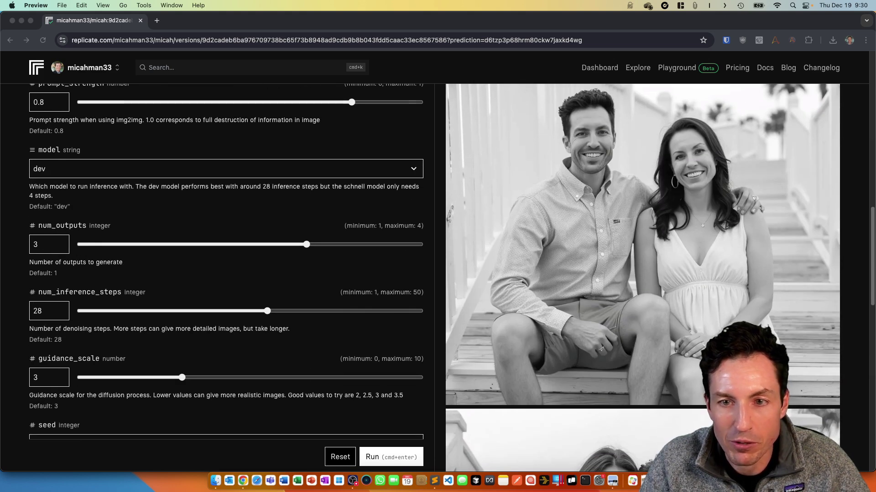
key(super+Tab)
right_click(550, 205)
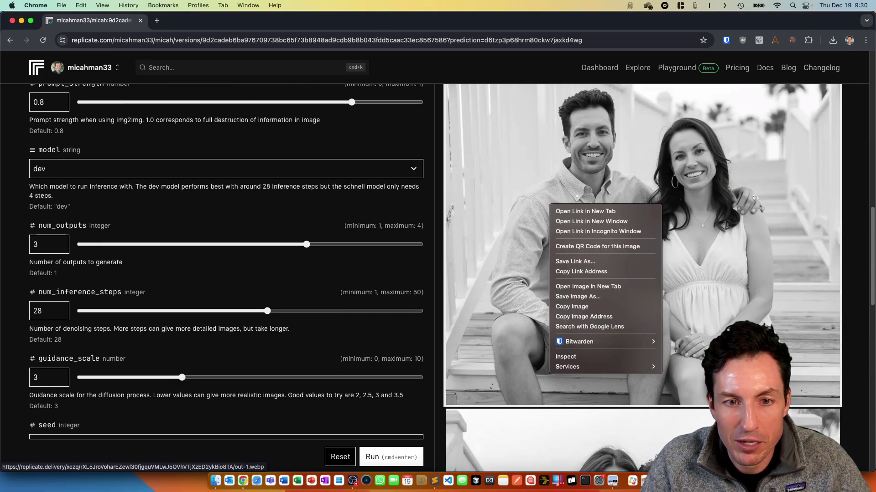
key(Escape)
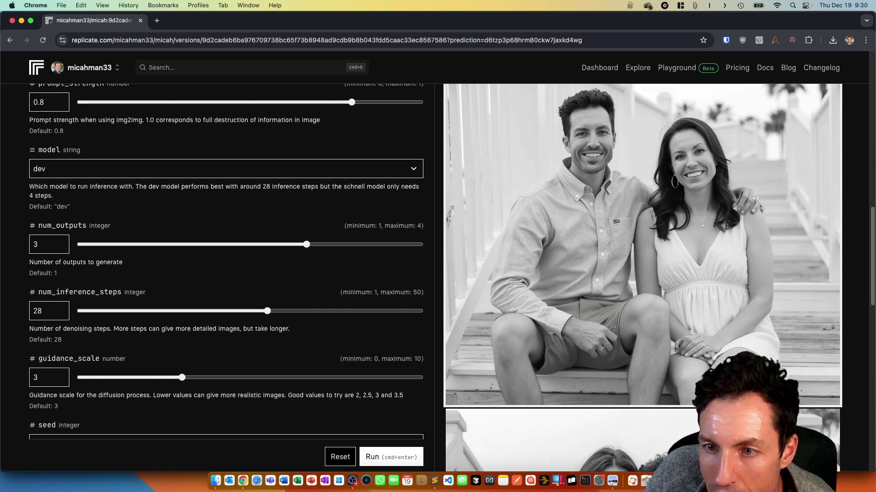
scroll(639, 273, up, 10)
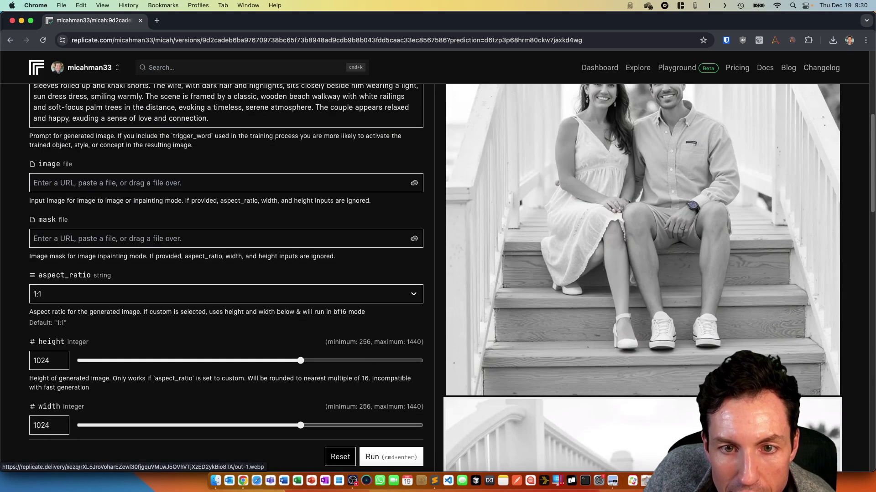
scroll(638, 273, down, 10)
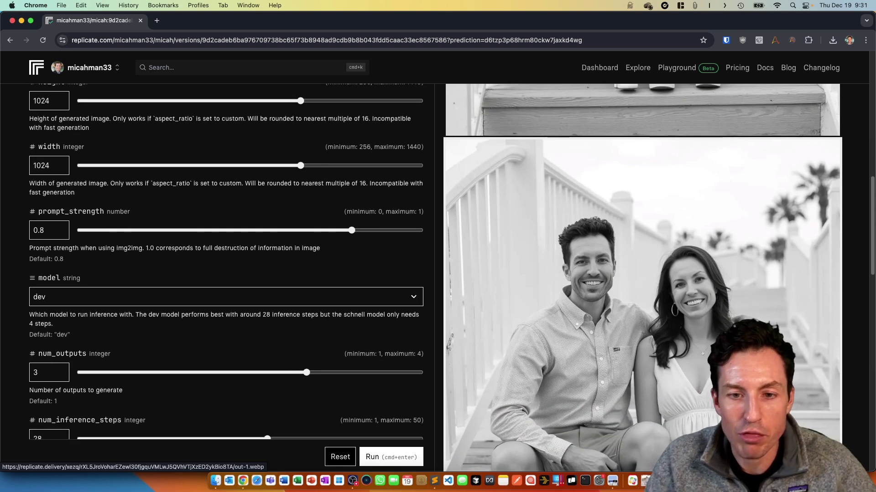
scroll(639, 274, down, 2)
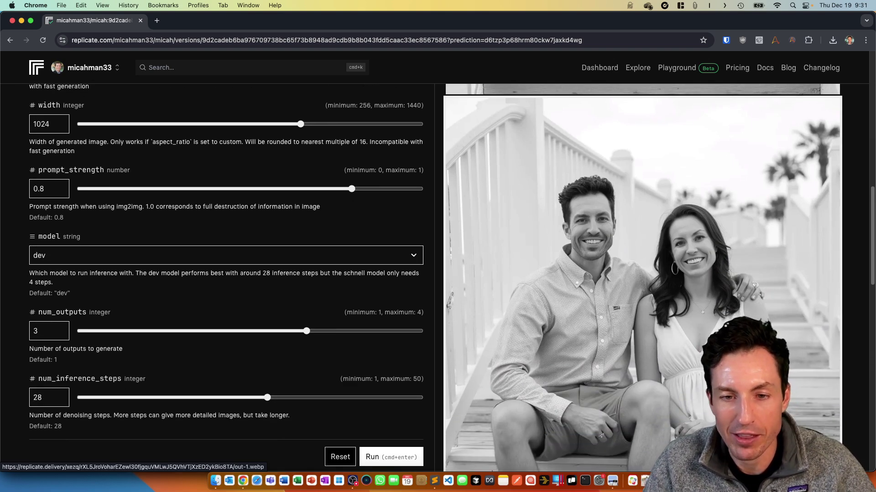
scroll(638, 273, down, 6)
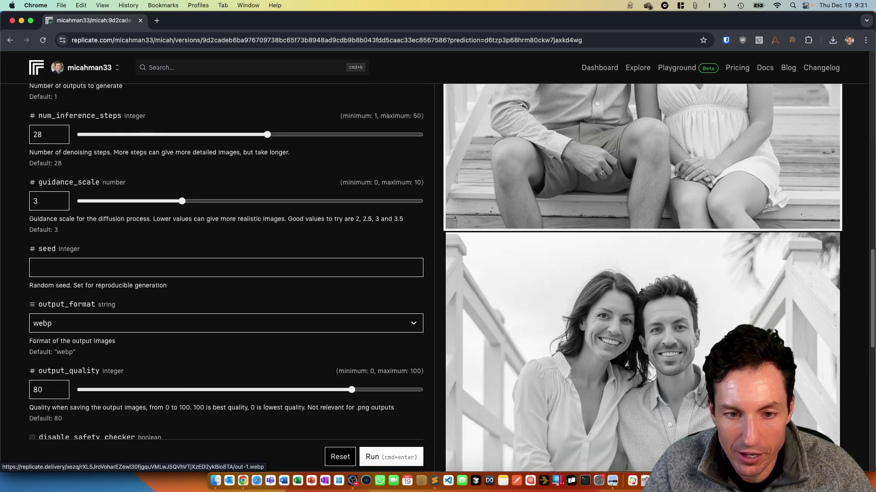
scroll(639, 274, up, 10)
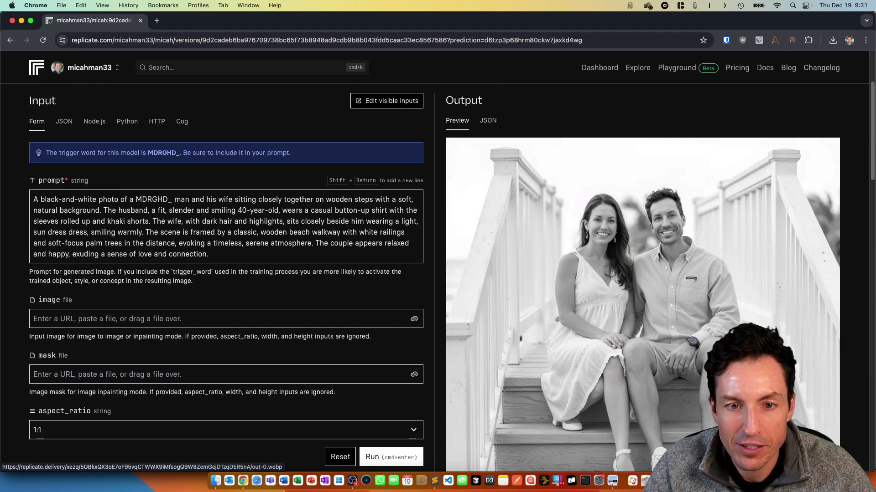
scroll(638, 273, down, 7)
scroll(639, 273, down, 8)
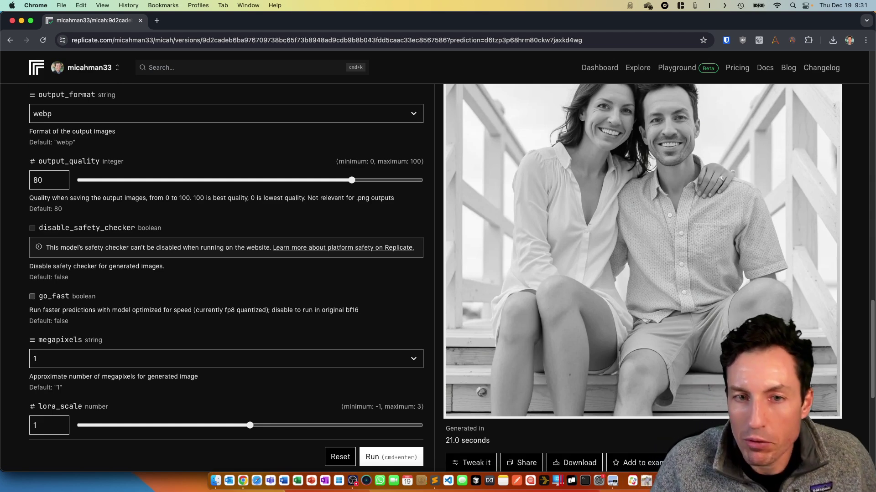
scroll(638, 273, up, 12)
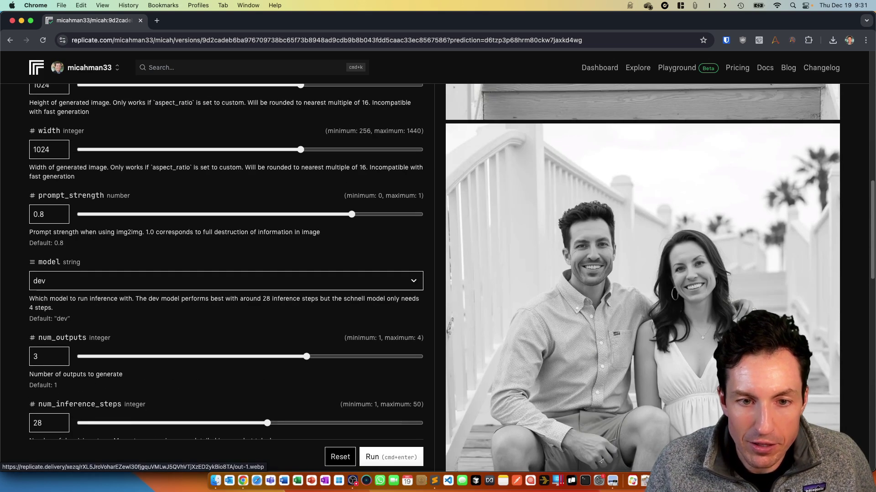
scroll(639, 274, down, 1)
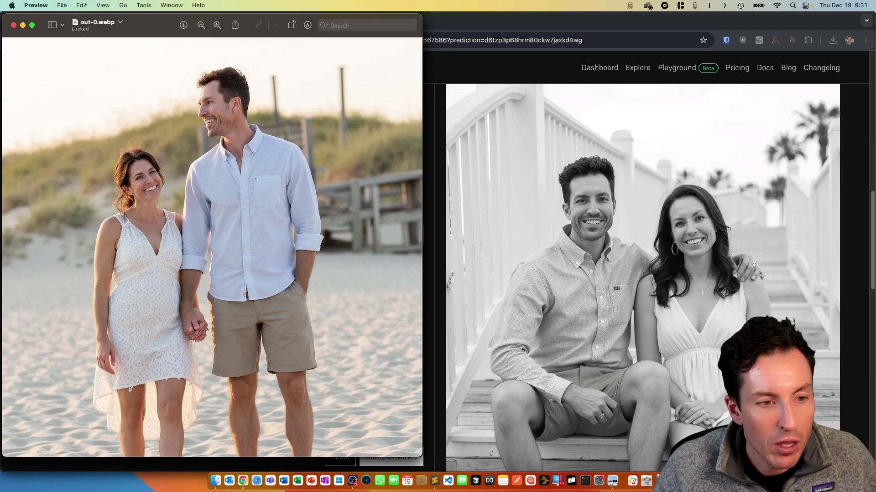
Move the out-0.webp preview window beside out-1.webp to compare the two beach photos
drag(151, 25, 575, 39)
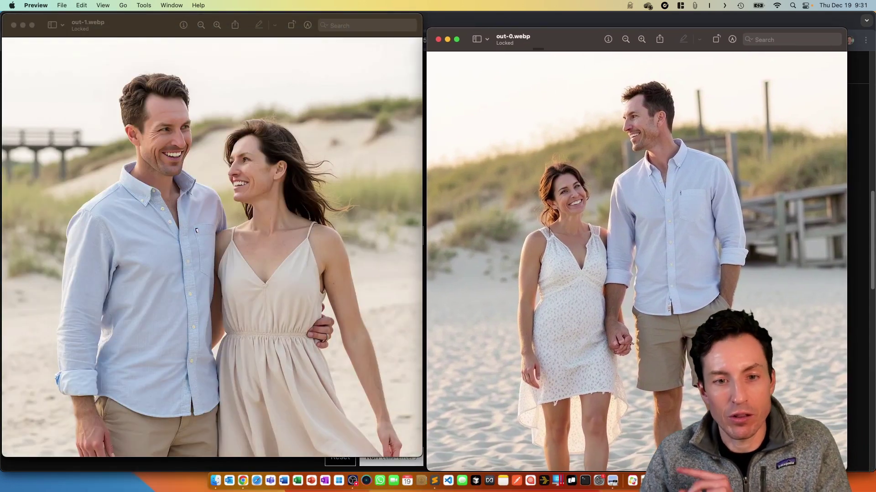
drag(575, 40, 573, 39)
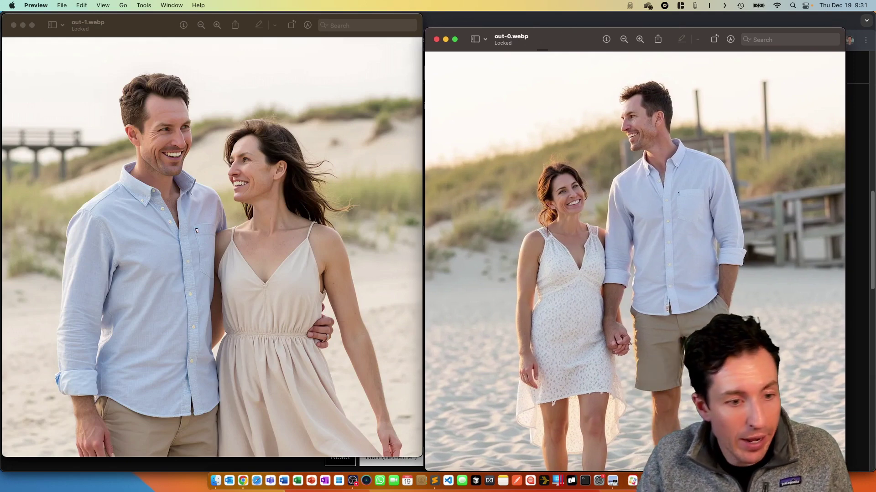
Switch to the Photopea browser window and create a new 1024 x 1024 pixel project with a white background
click(243, 481)
key(ctrl+Down)
key(Right)
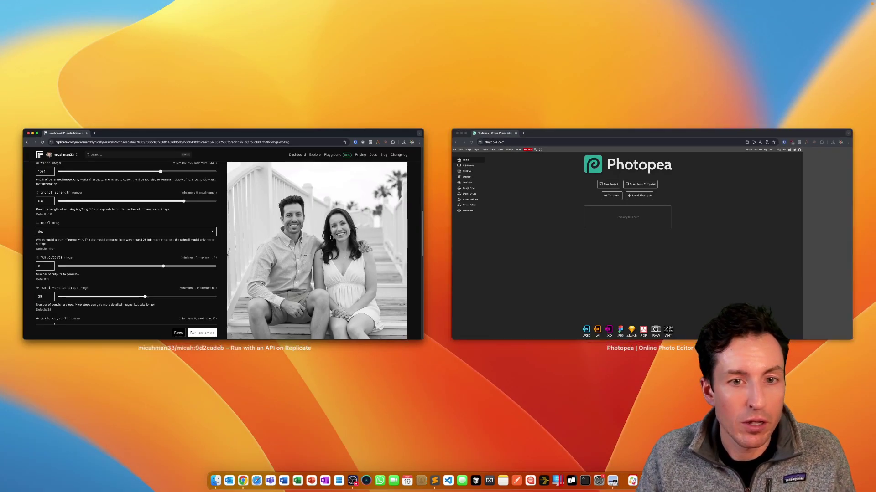
key(Return)
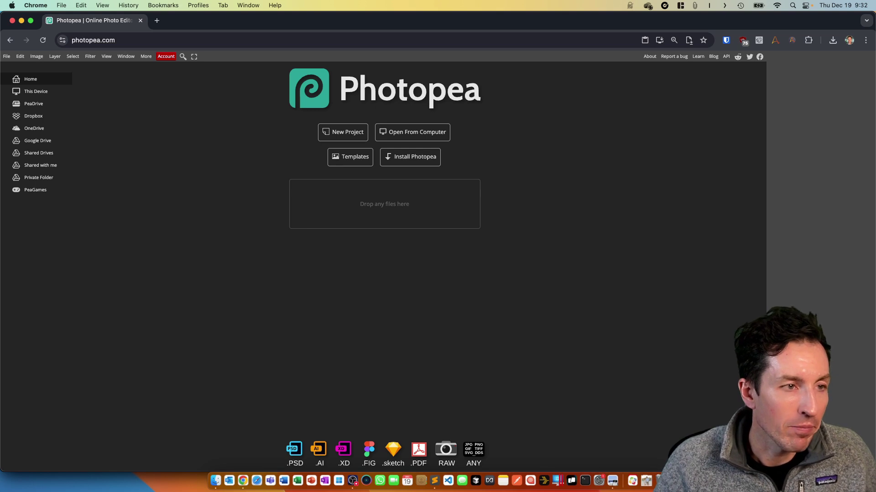
click(7, 57)
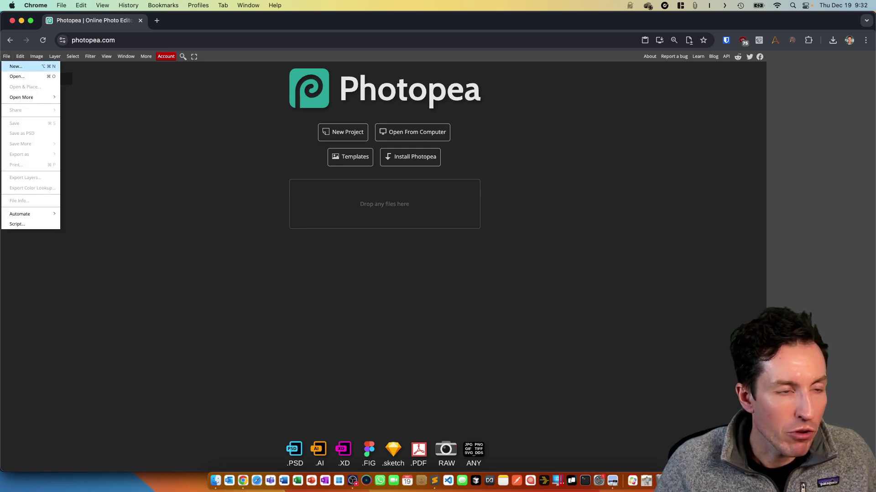
click(16, 66)
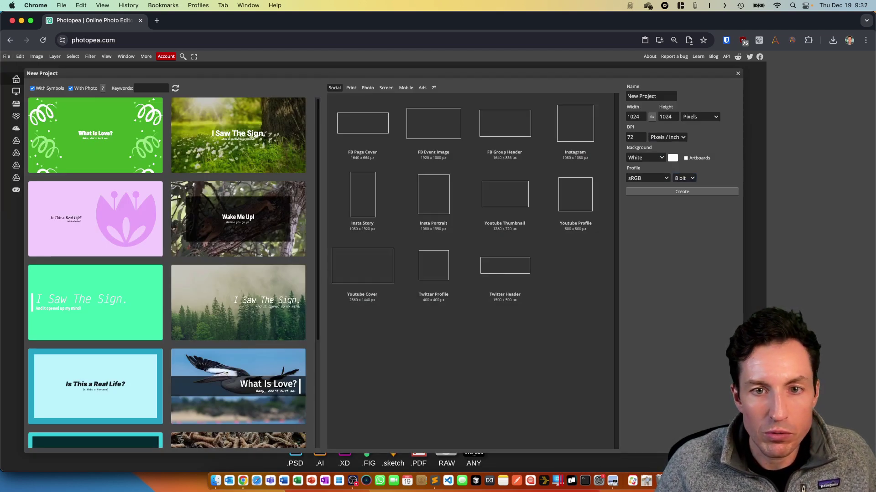
click(635, 117)
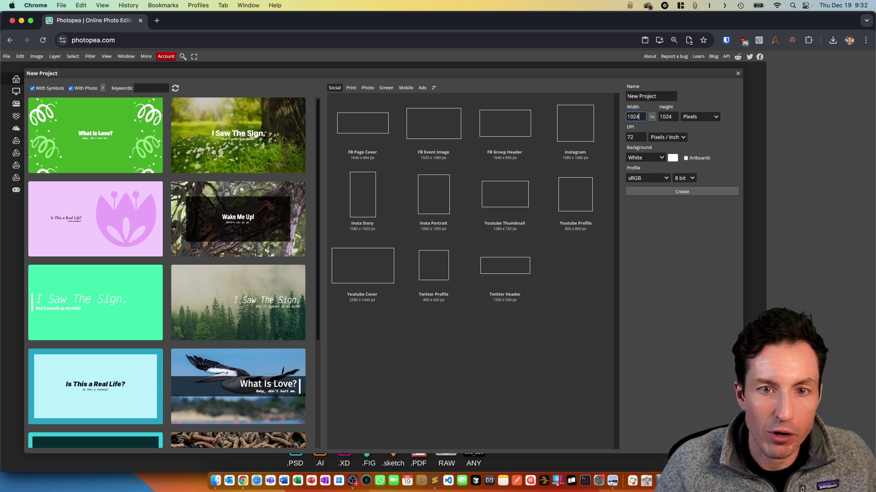
key(Tab)
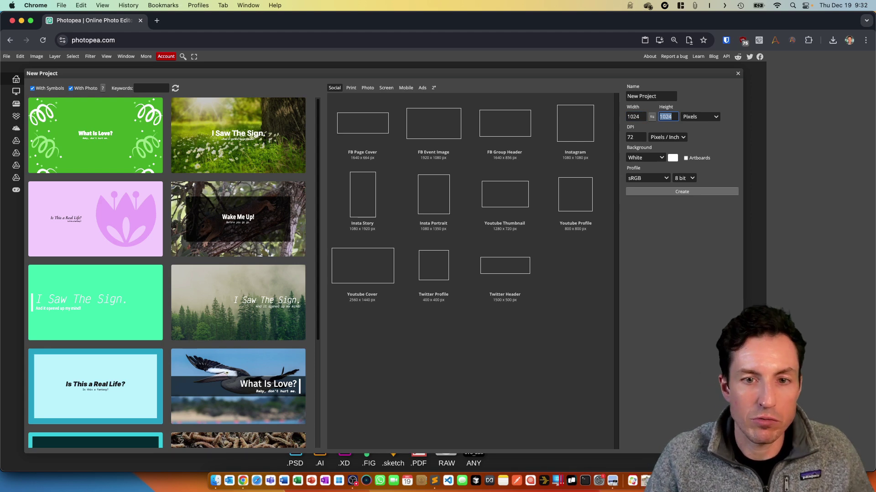
key(Return)
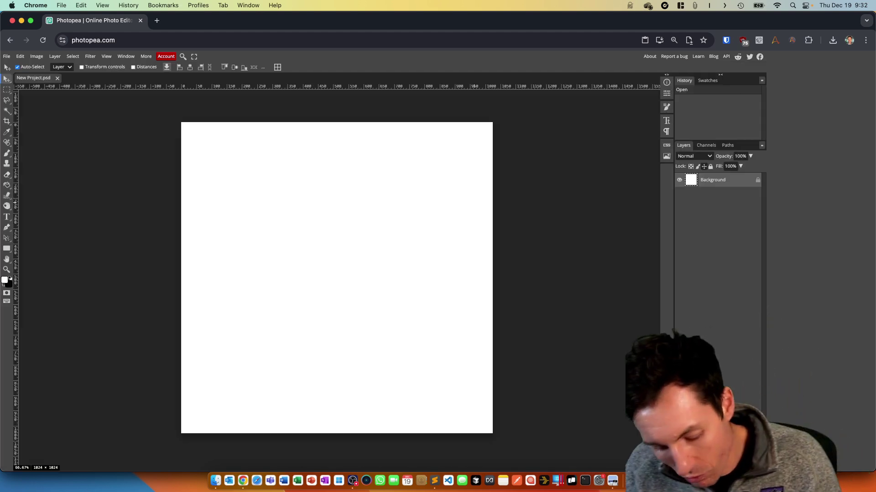
Paste the copied beach couple photo into the project and add two empty layers above it
key(super+v)
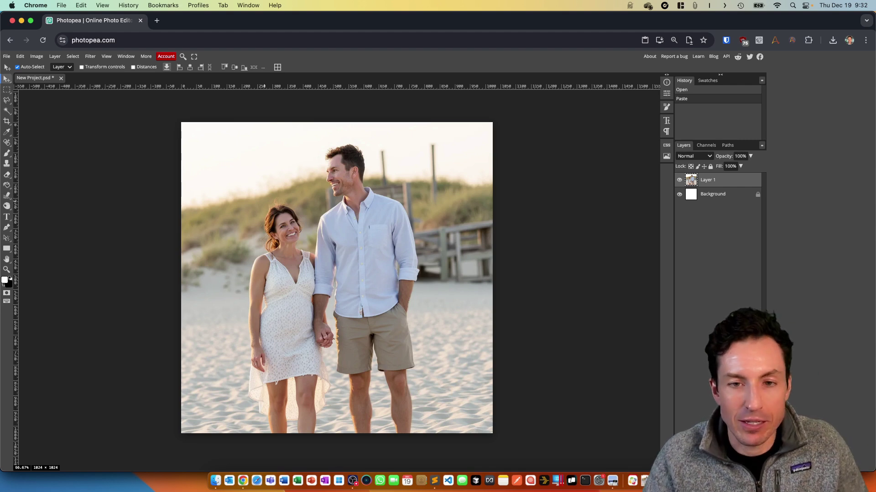
key(ctrl+shift+n)
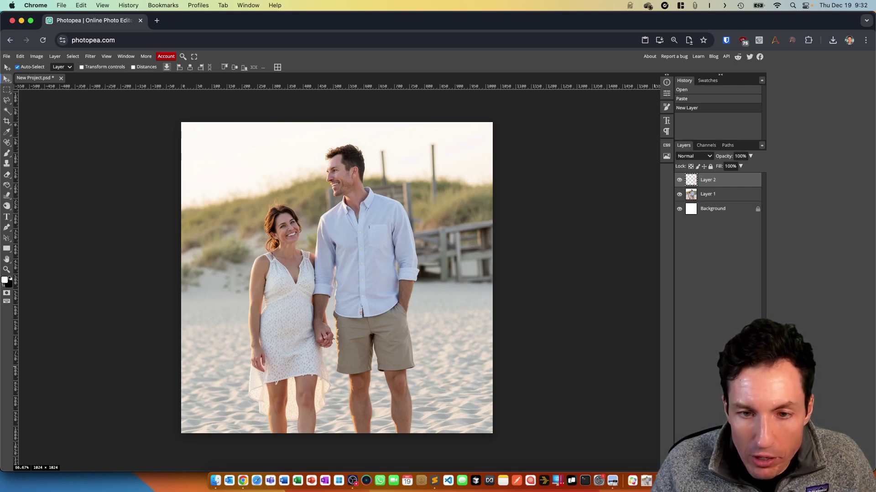
key(ctrl+shift+n)
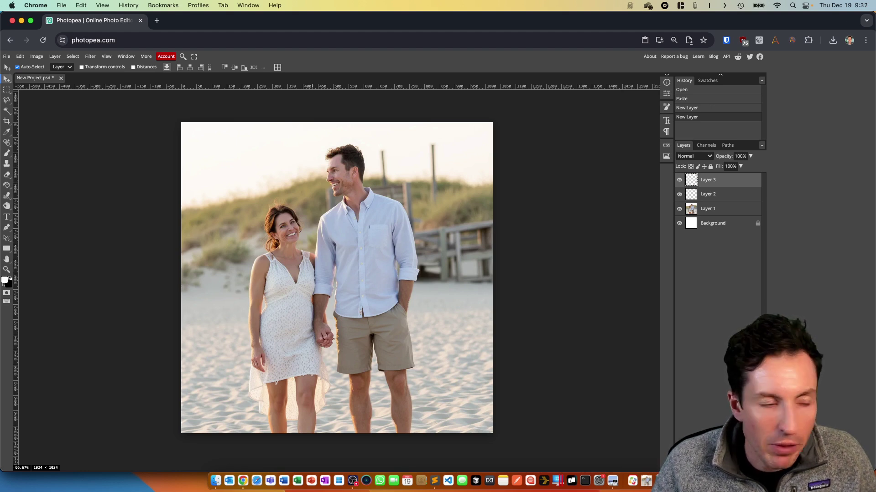
Paint over the woman's whole figure in white on Layer 3 with the Brush tool at 62 px
key(b)
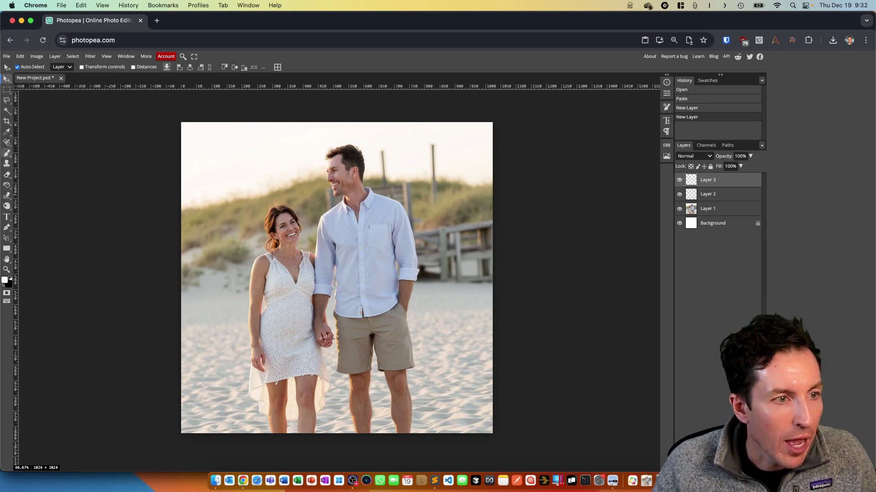
right_click(7, 153)
click(23, 153)
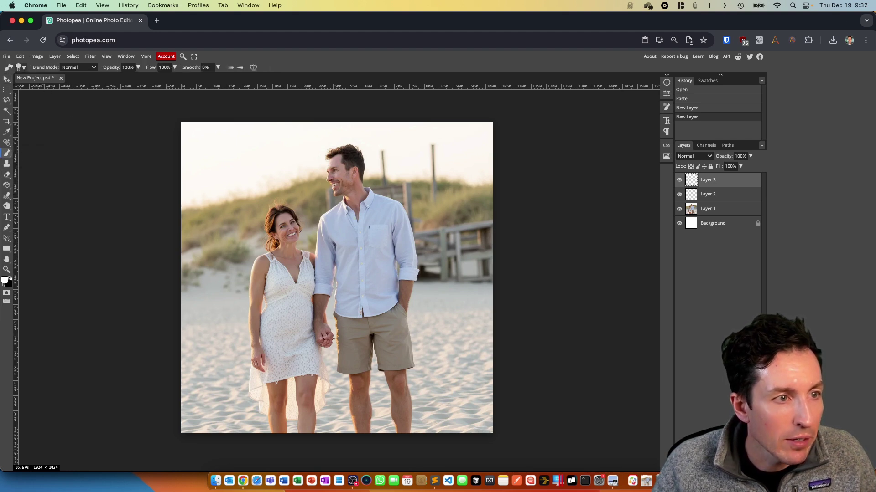
click(21, 67)
drag(63, 86, 69, 85)
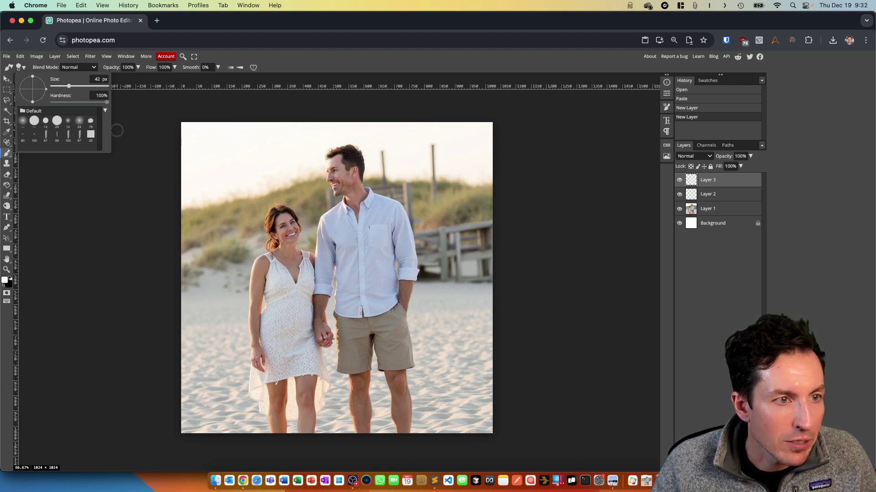
key(bracketright)
key(bracketright)
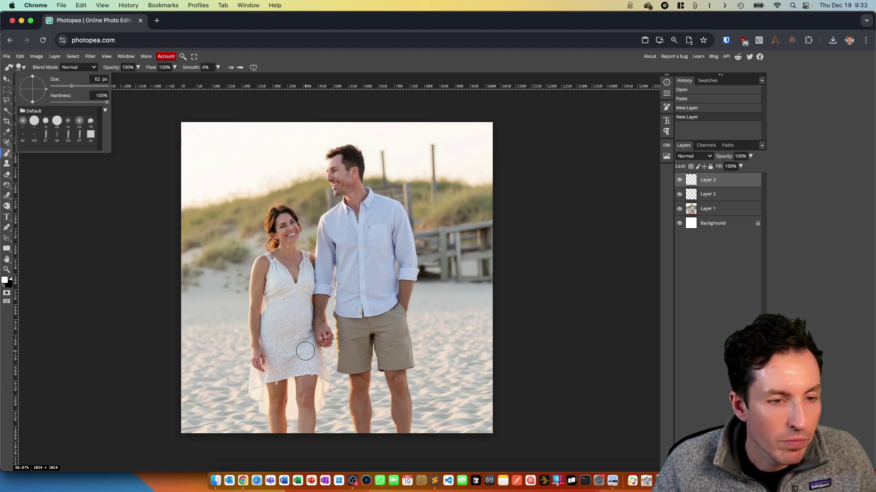
mouse_move(267, 263)
mouse_down()
mouse_move(256, 279)
mouse_move(256, 381)
mouse_move(287, 433)
mouse_move(308, 434)
mouse_move(324, 328)
mouse_move(305, 322)
mouse_move(305, 264)
mouse_move(278, 211)
mouse_move(267, 215)
mouse_move(279, 229)
mouse_move(267, 266)
mouse_move(289, 246)
mouse_move(293, 266)
mouse_move(268, 283)
mouse_move(309, 340)
mouse_move(294, 424)
mouse_move(297, 338)
mouse_move(285, 330)
mouse_move(274, 351)
mouse_move(277, 392)
mouse_move(269, 385)
mouse_move(282, 272)
mouse_up()
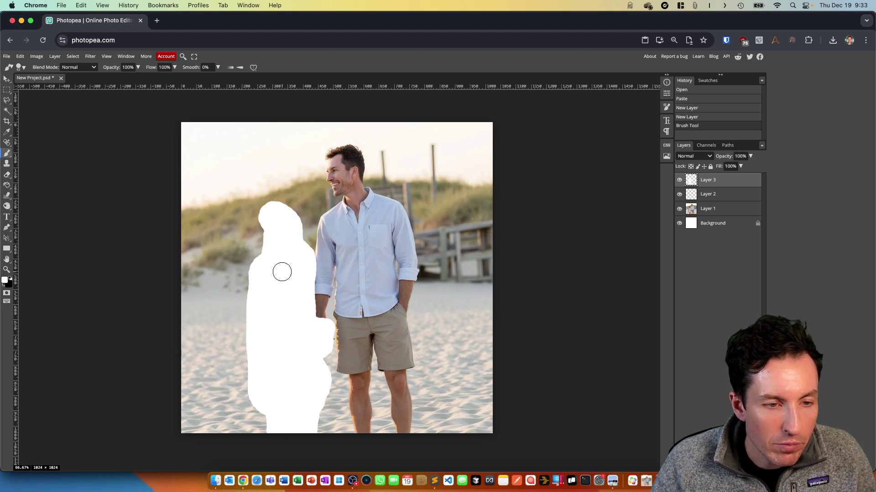
drag(271, 236, 276, 248)
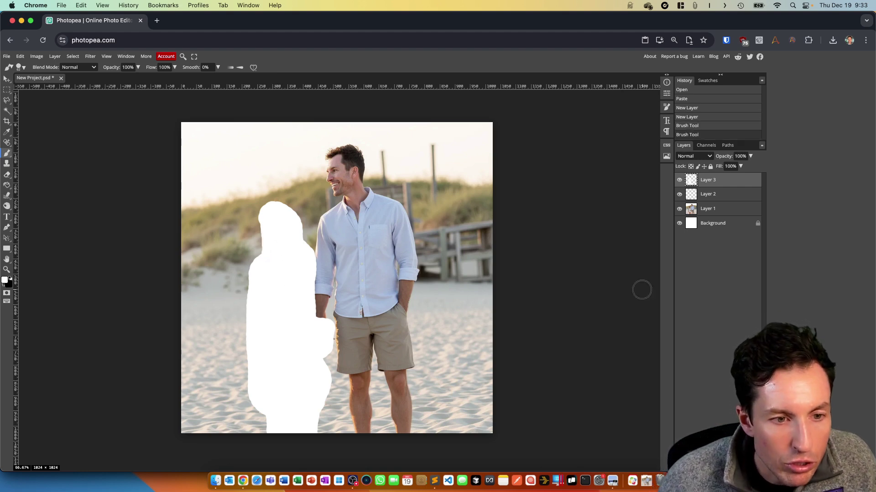
Fill Layer 2, directly below the painted white silhouette, with solid black at 100% opacity
key(alt+bracketleft)
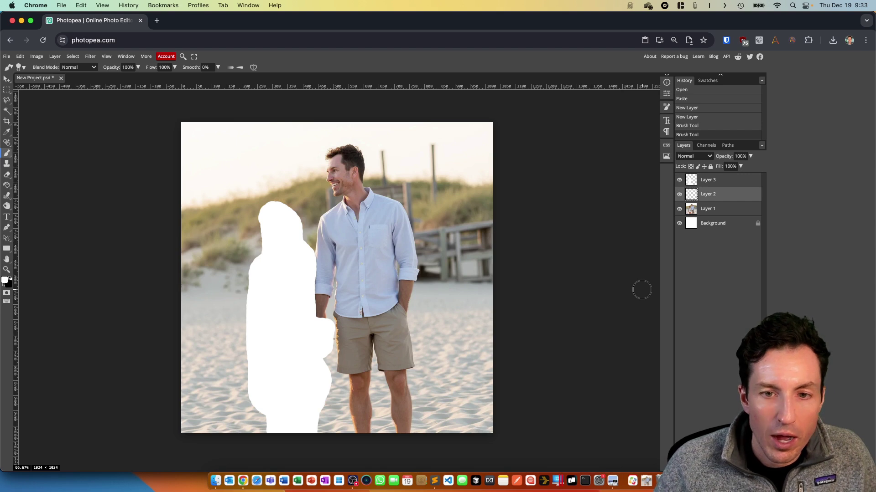
click(20, 57)
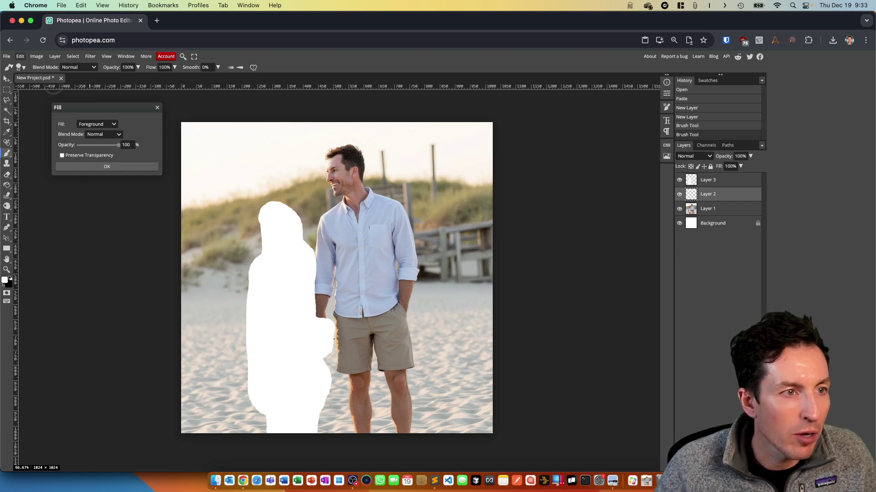
click(97, 124)
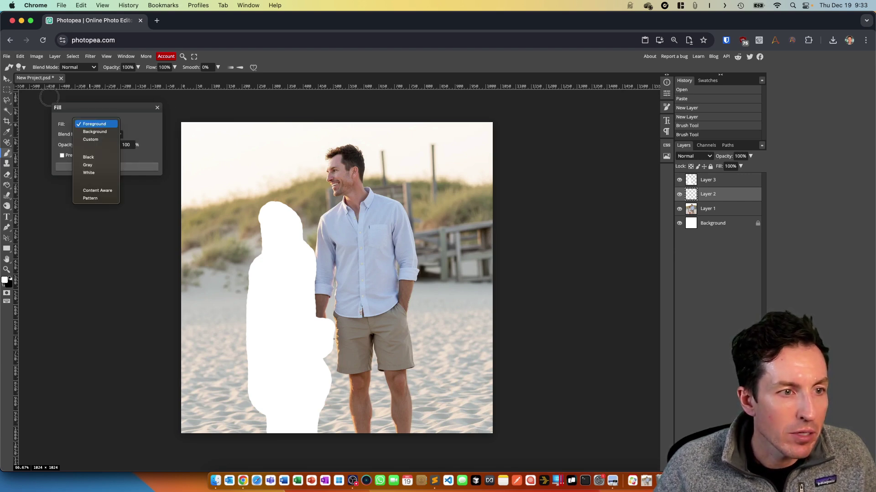
click(89, 157)
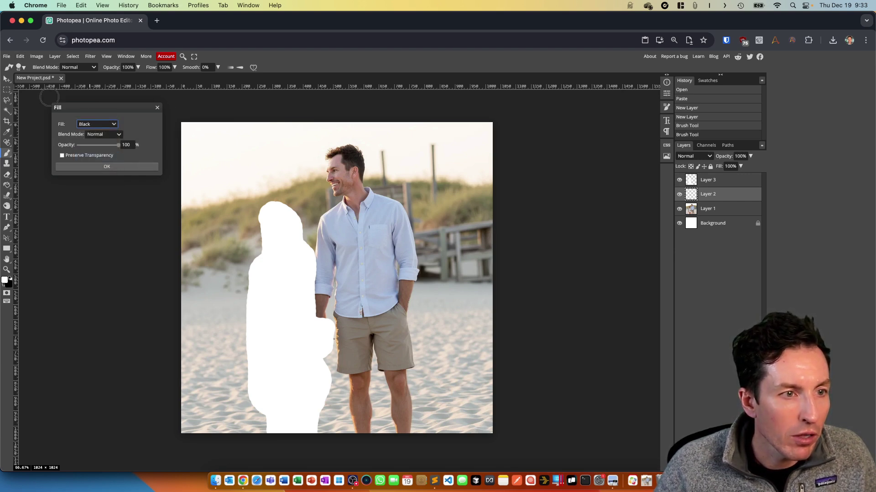
click(107, 167)
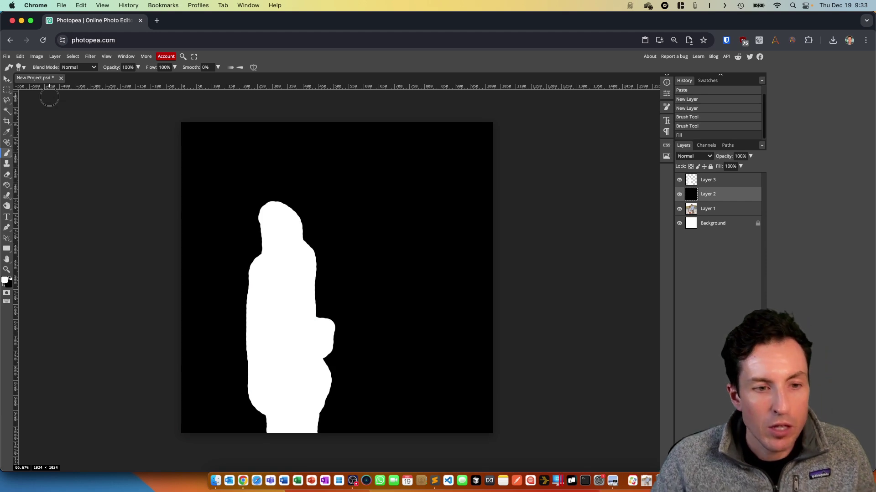
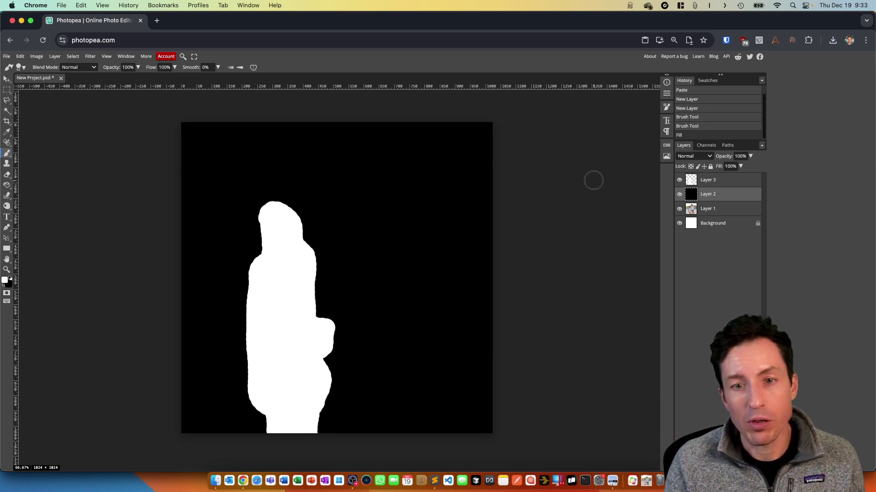
Hide Layer 2 and Layer 3 to view the photo beneath the mask, and show both layers again
click(679, 195)
click(679, 180)
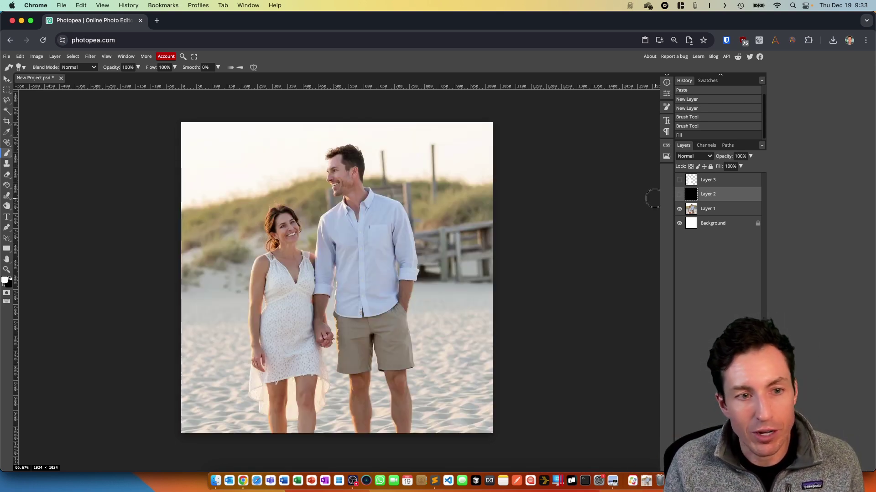
click(679, 180)
click(679, 194)
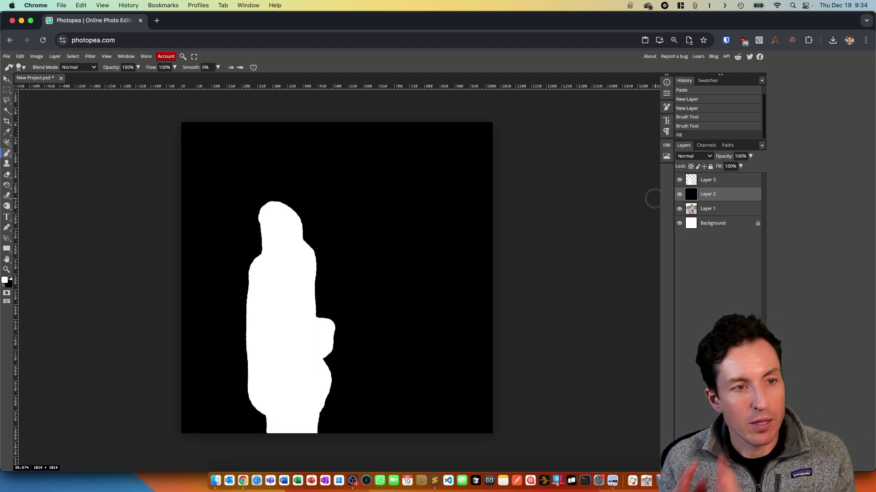
Export the black-and-white mask as a 1024 x 1024 px PNG named out-0
click(6, 56)
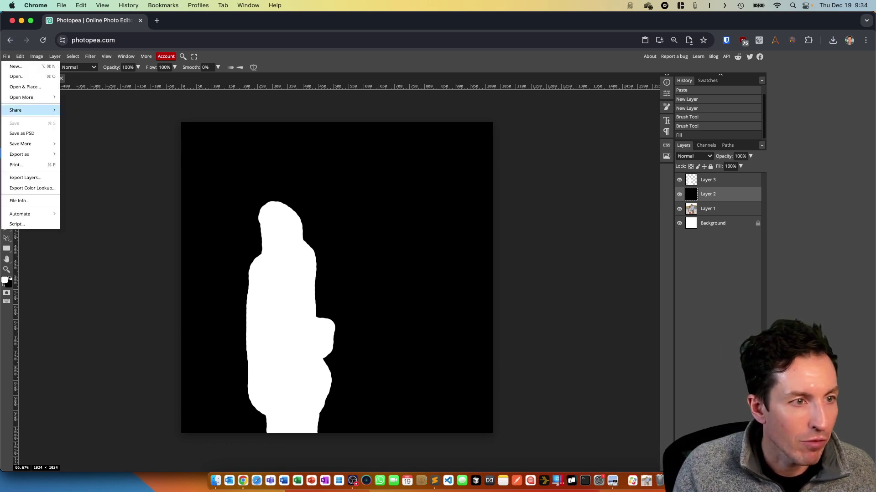
mouse_move(44, 155)
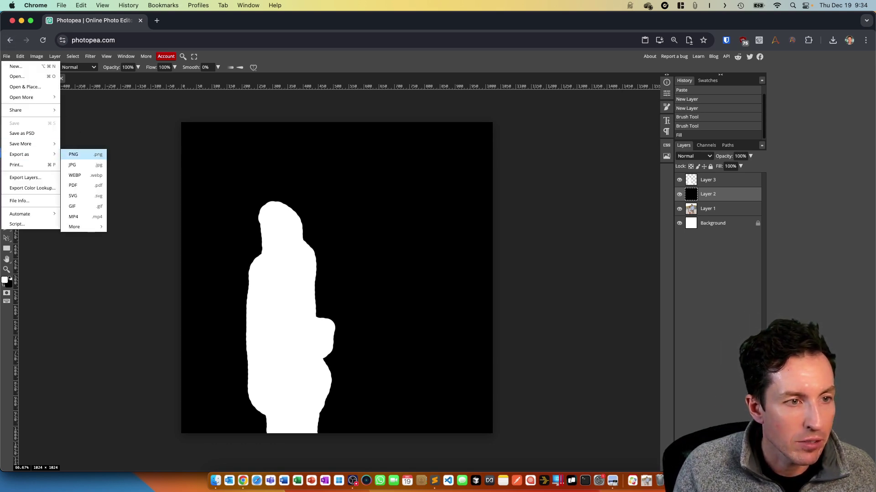
click(77, 154)
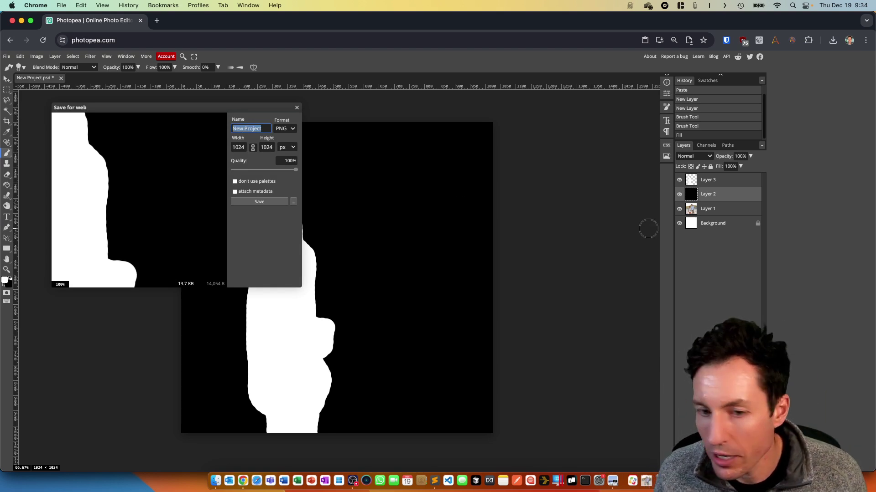
click(216, 479)
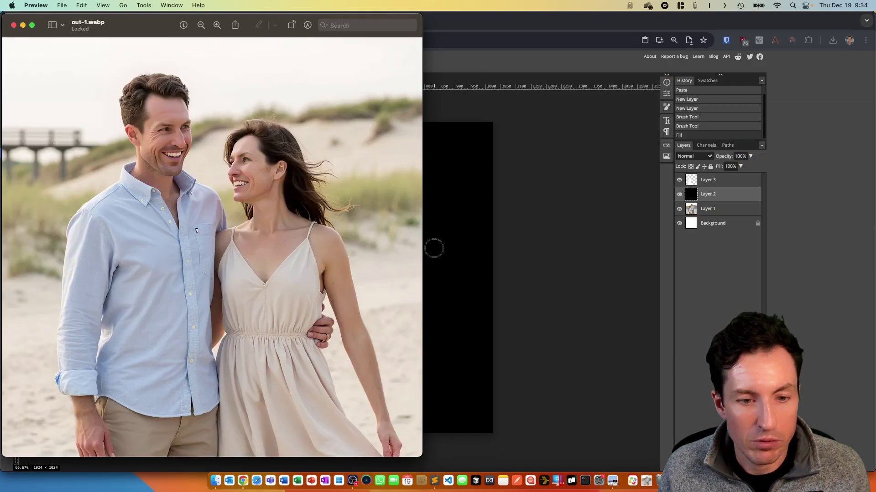
click(434, 259)
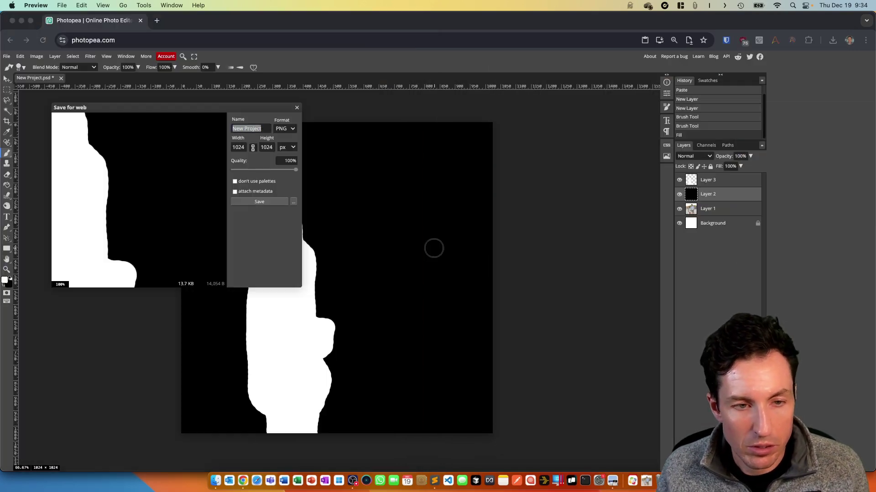
text(out-0)
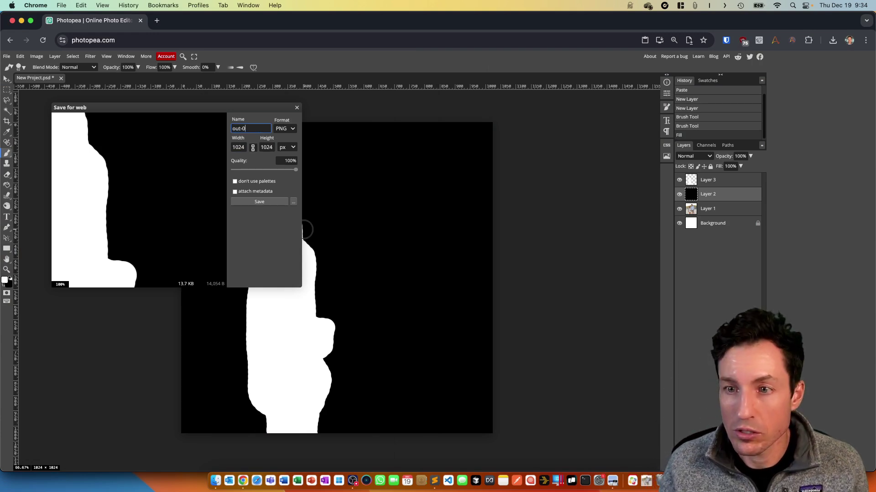
key(Return)
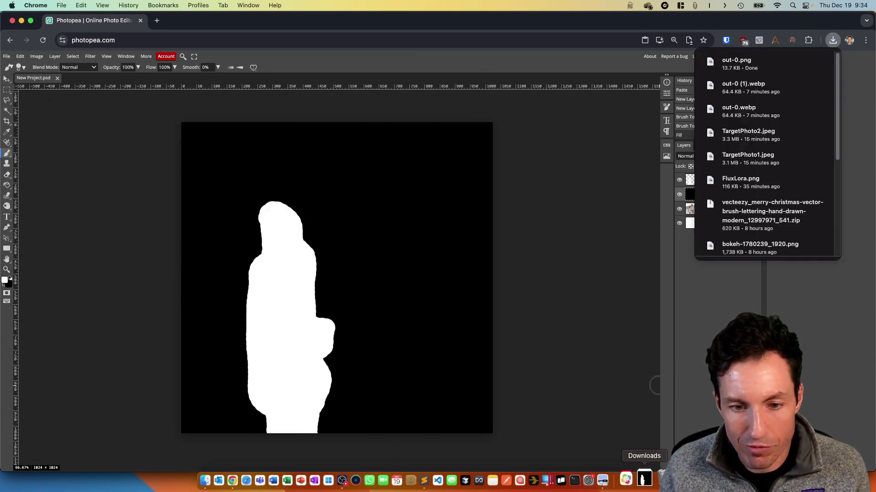
Reveal the exported out-0.png in Finder, select the matching out-0.webp, and move the folder window aside
click(646, 478)
click(655, 386)
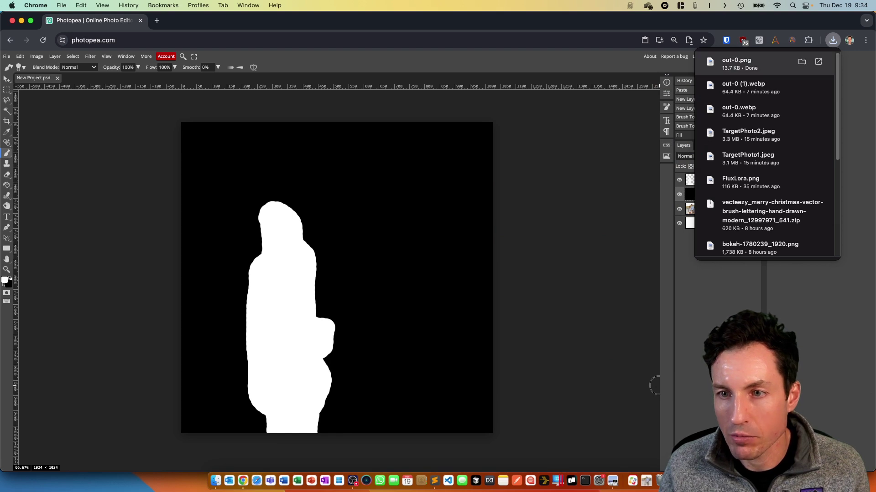
click(801, 61)
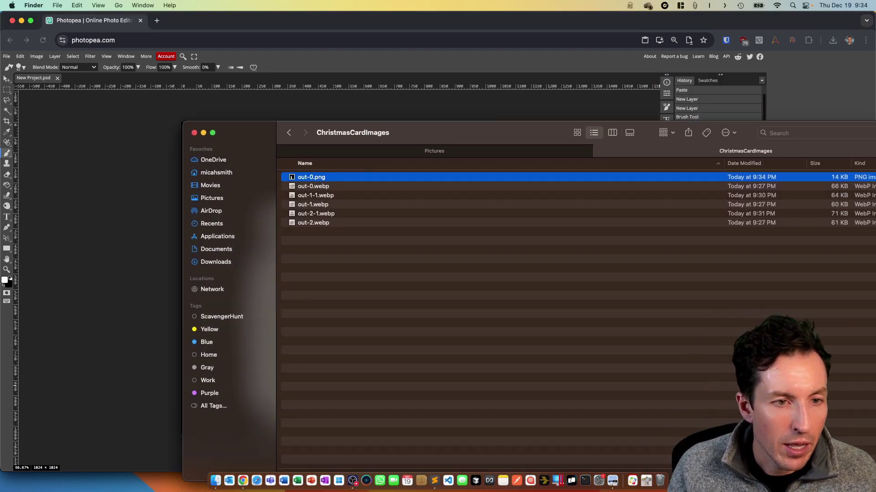
click(313, 186)
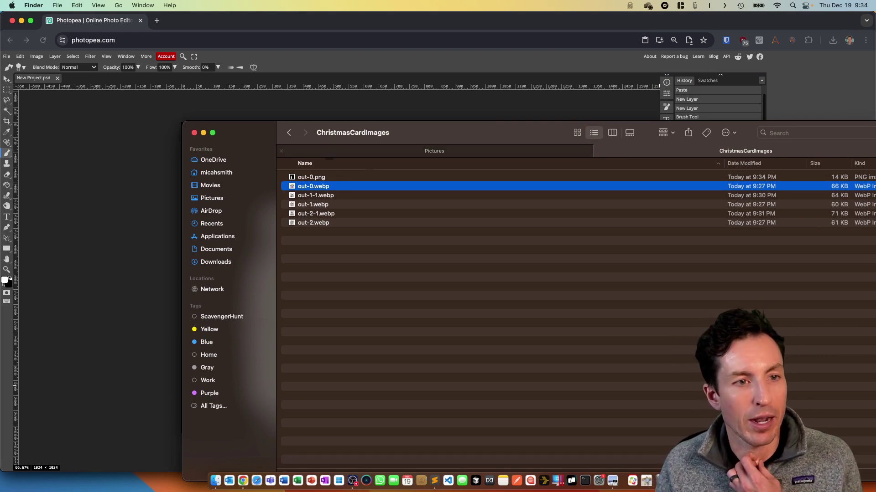
drag(447, 133, 875, 129)
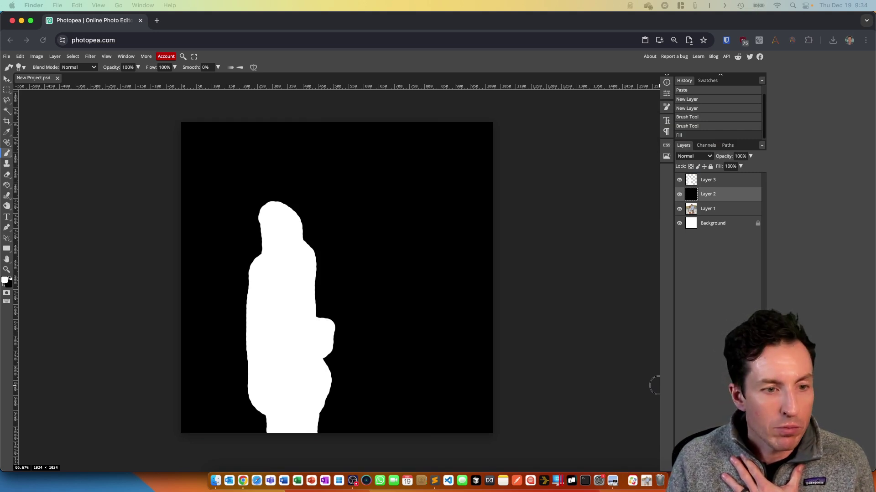
Switch to the woman's trained model page on Replicate in Chrome and highlight its trigger word CMSXY
click(243, 481)
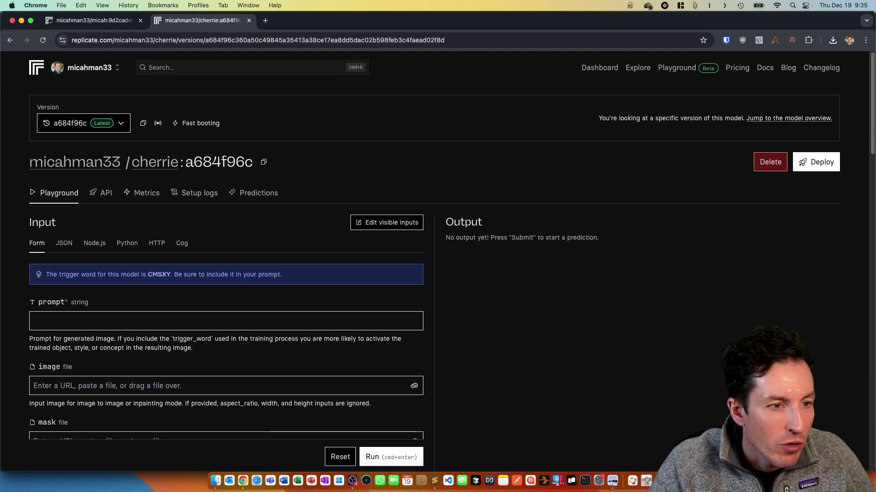
mouse_move(45, 274)
mouse_down()
mouse_move(282, 274)
mouse_move(46, 274)
mouse_up()
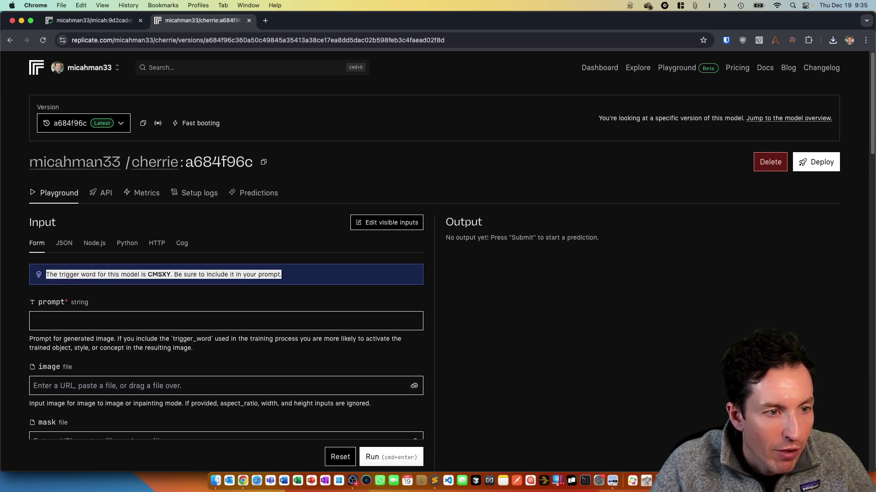
double_click(158, 274)
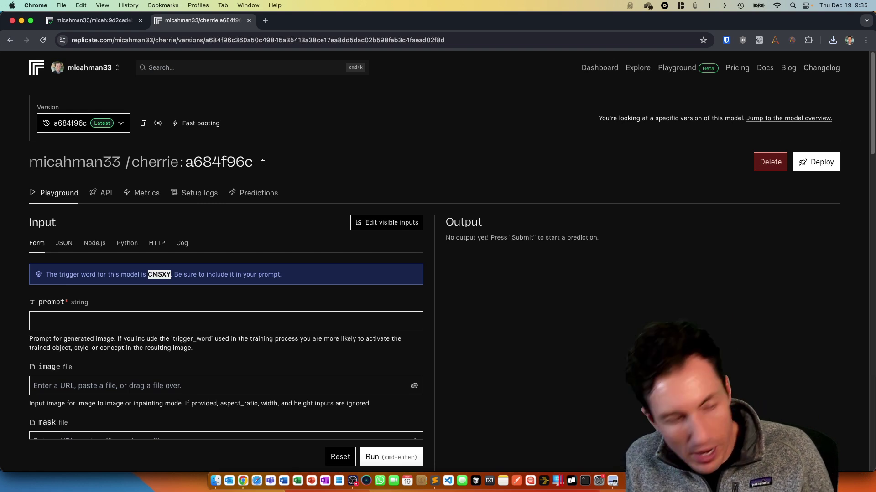
Enter the prompt "A photo of CMSXY woman at the beach wearing a light, simple dress, smiling warmly."
click(225, 321)
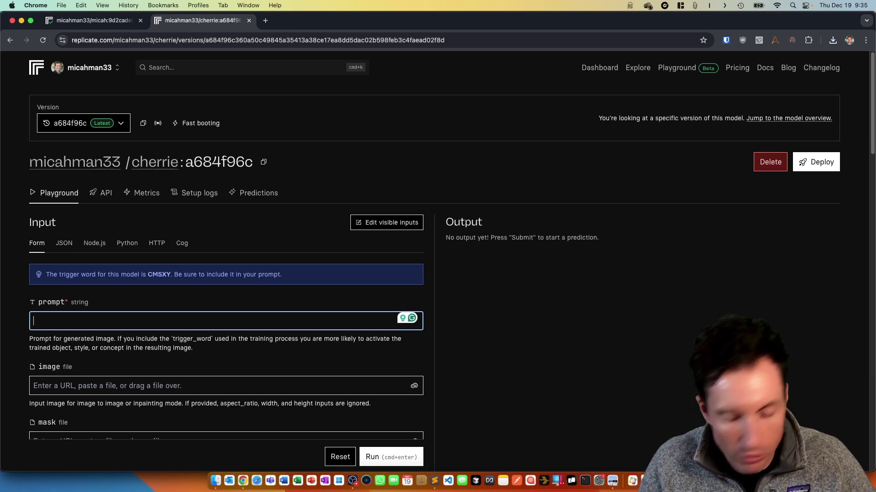
text(A pho)
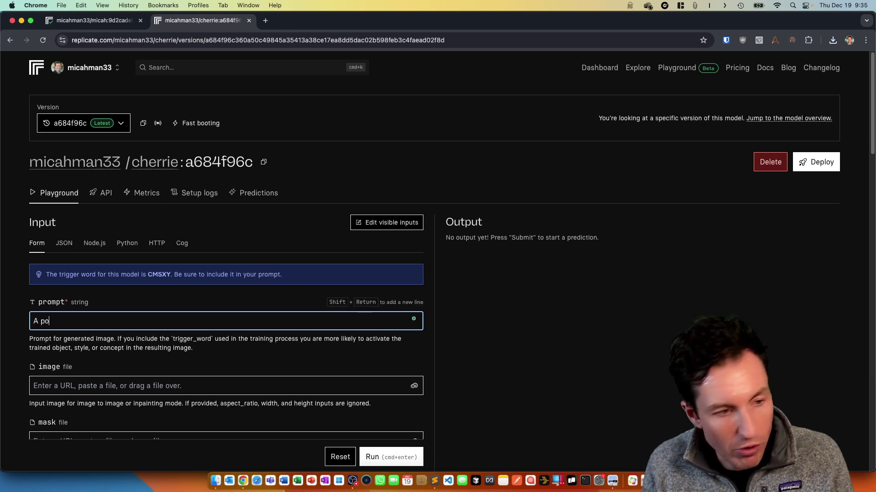
text(to of)
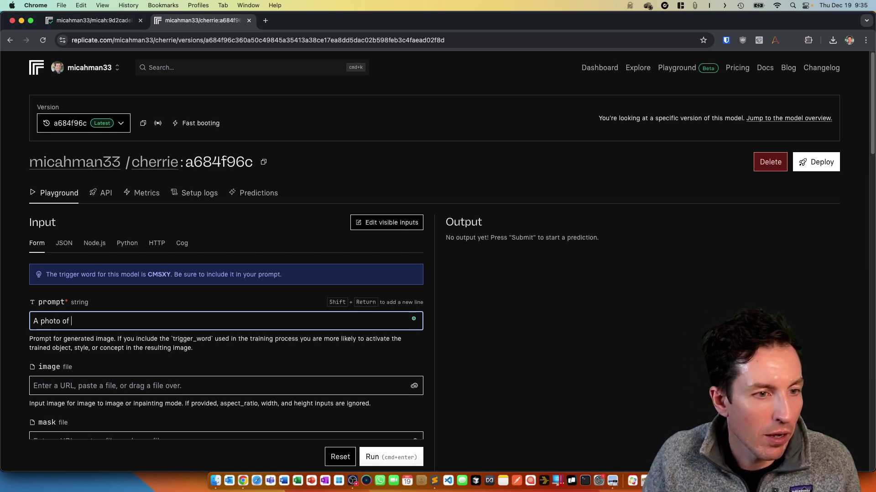
double_click(159, 274)
key(super+c)
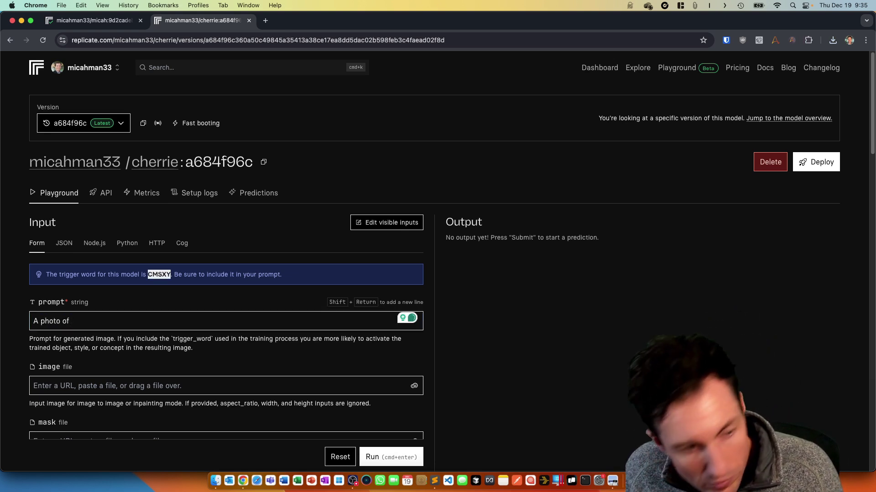
click(70, 321)
key(super+v)
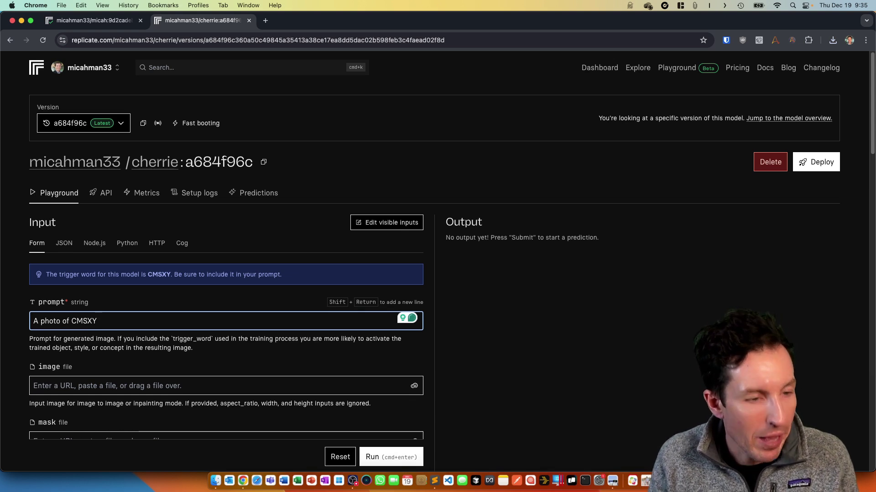
text(woman a)
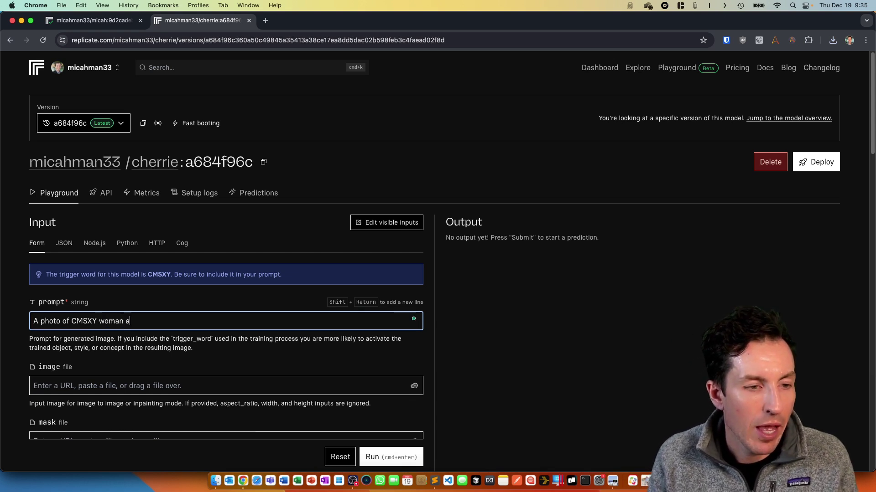
text(t the beach)
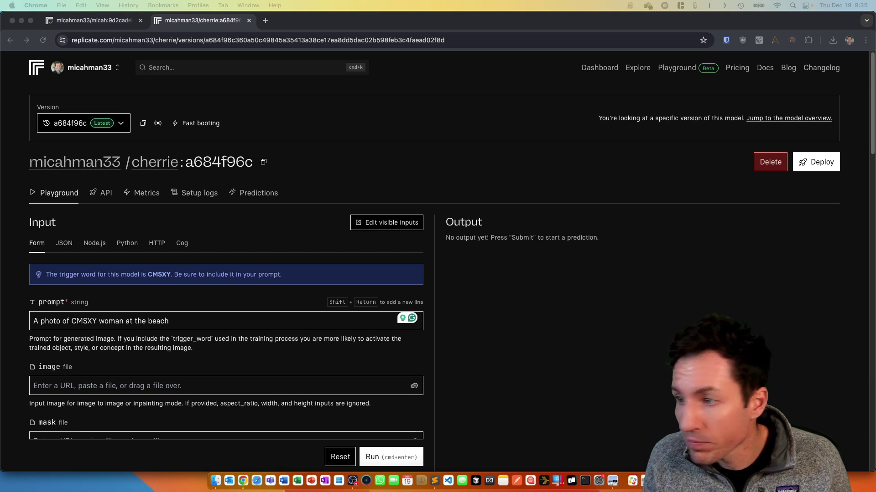
key(super+Tab)
key(super+v)
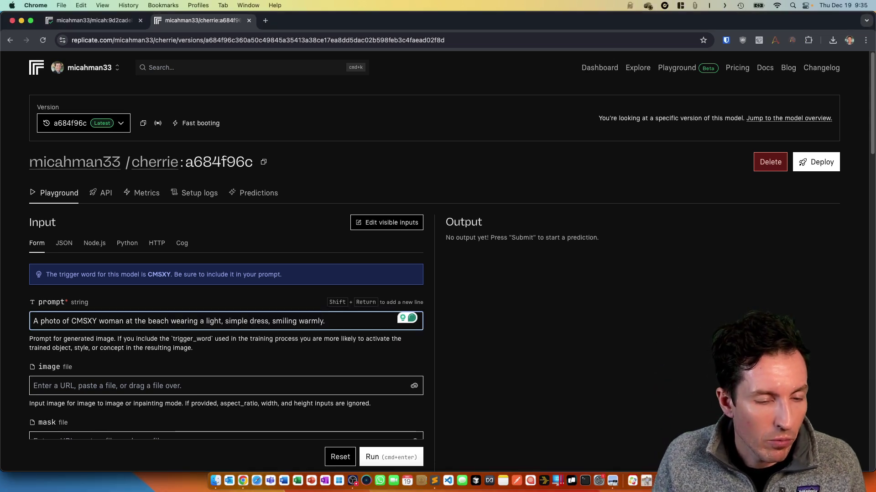
Upload out-0.webp from the ChristmasCardImages folder in Finder as the model's input image
key(Tab)
scroll(438, 273, down, 2)
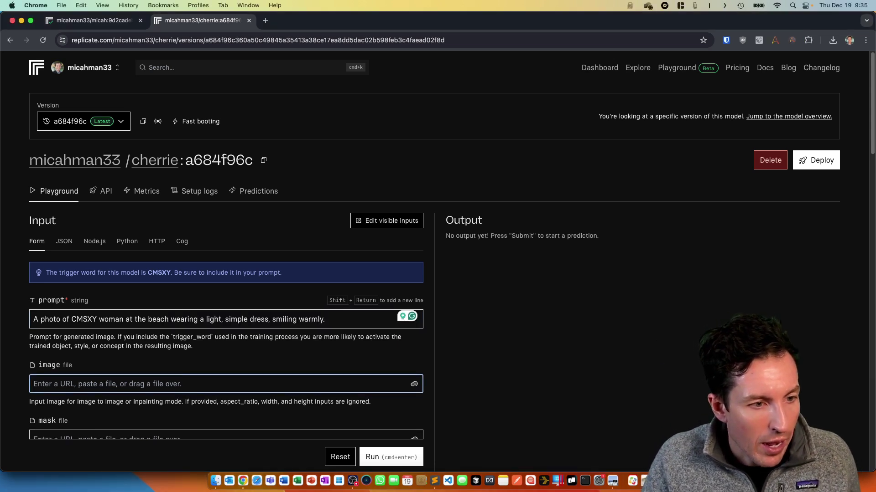
scroll(451, 251, down, 1)
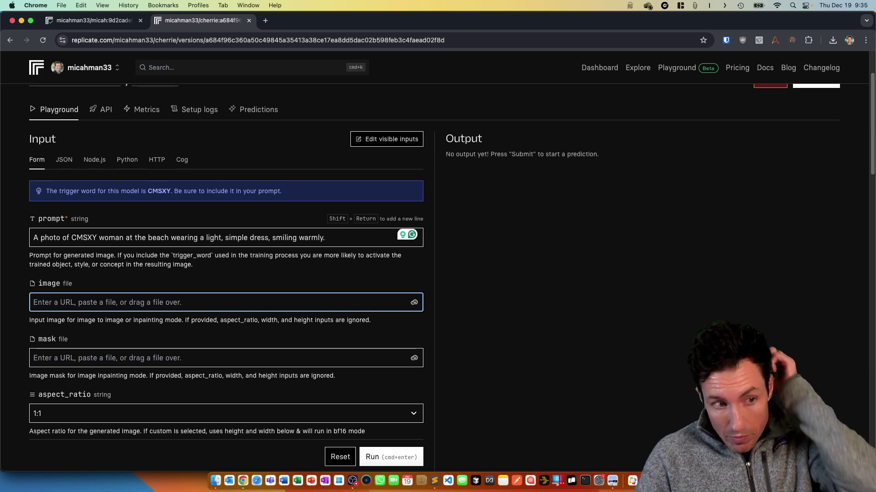
click(414, 303)
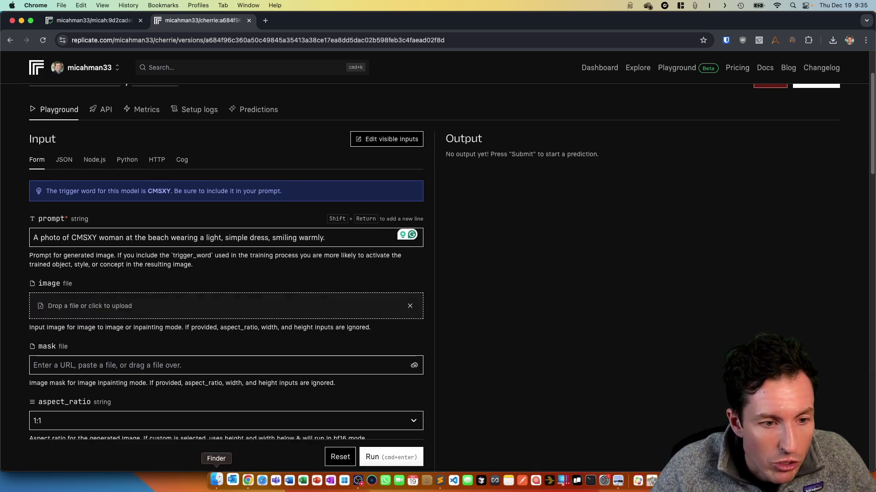
click(216, 479)
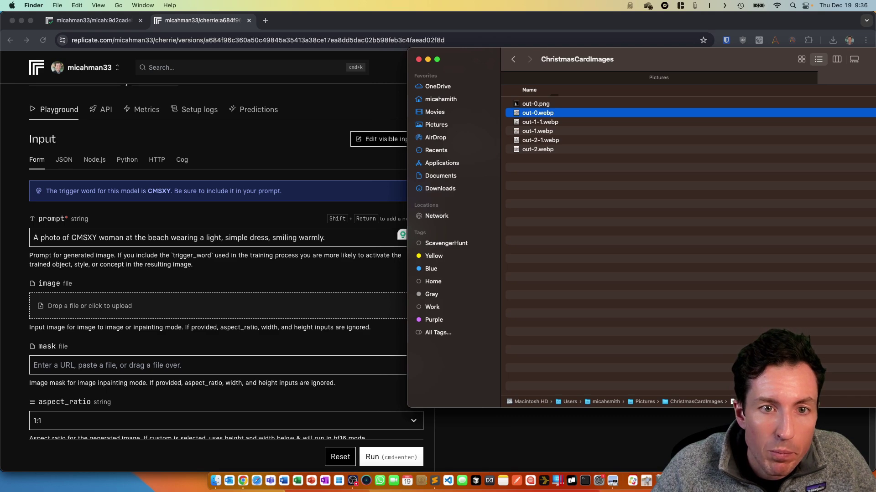
drag(538, 112, 201, 303)
scroll(227, 273, down, 5)
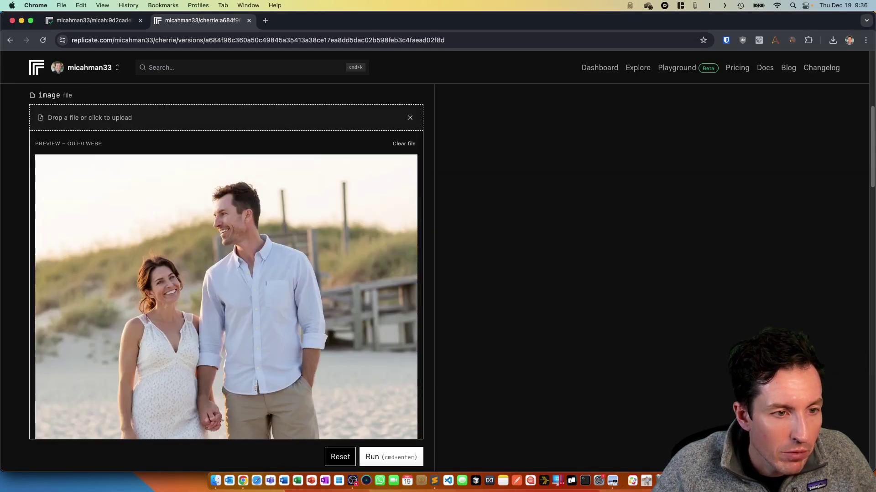
Upload out-0.png from the ChristmasCardImages folder in Finder as the model's mask file
scroll(227, 274, down, 3)
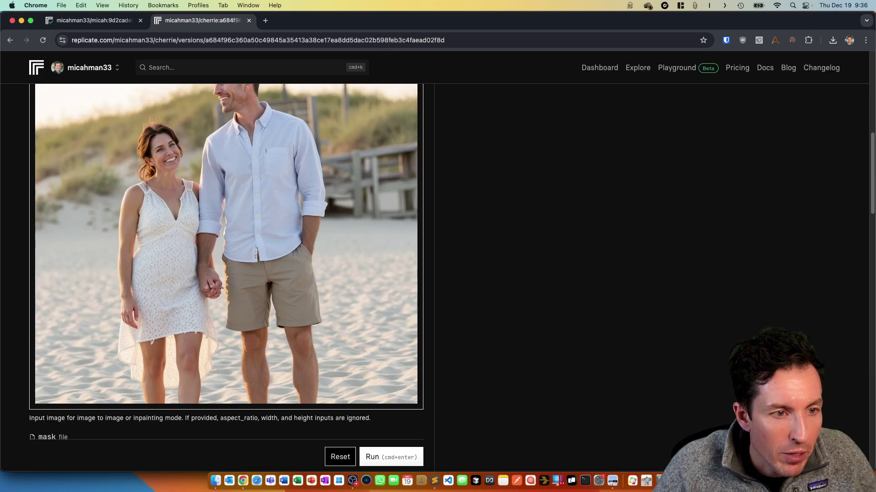
scroll(226, 241, down, 1)
scroll(226, 262, down, 5)
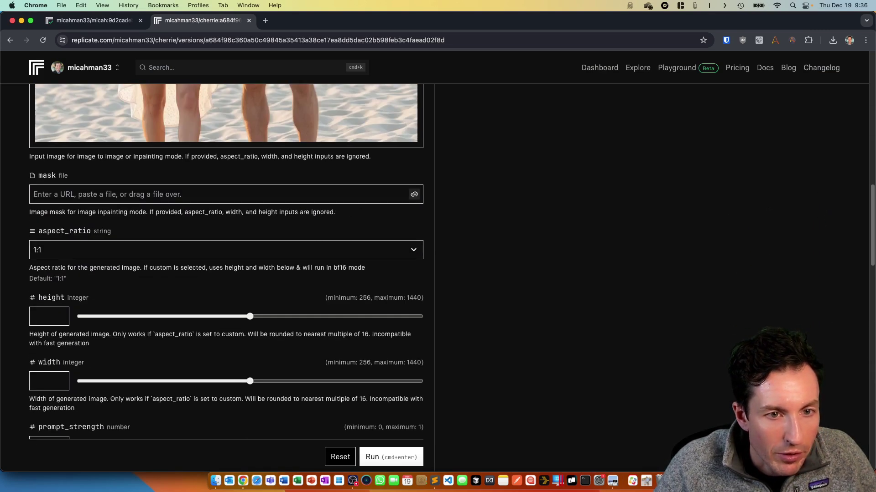
click(215, 481)
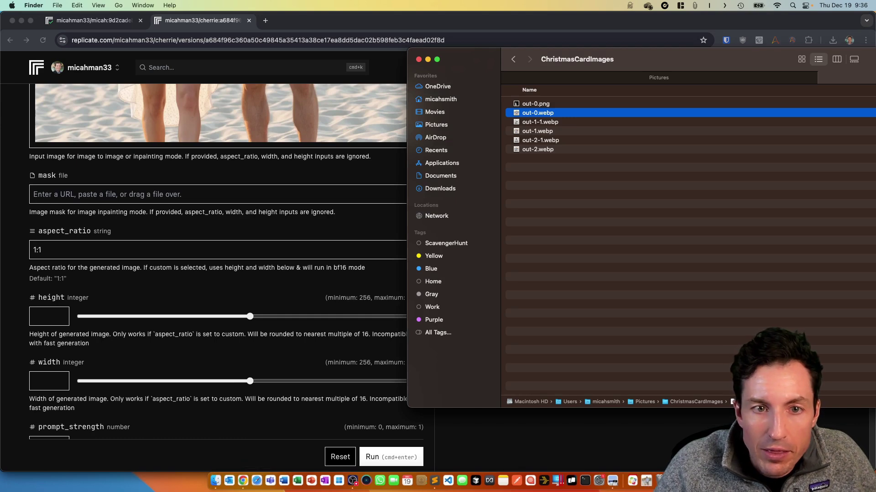
click(535, 104)
drag(529, 104, 160, 202)
Set the number of outputs to 3 and run the inpainting prediction
scroll(160, 202, down, 9)
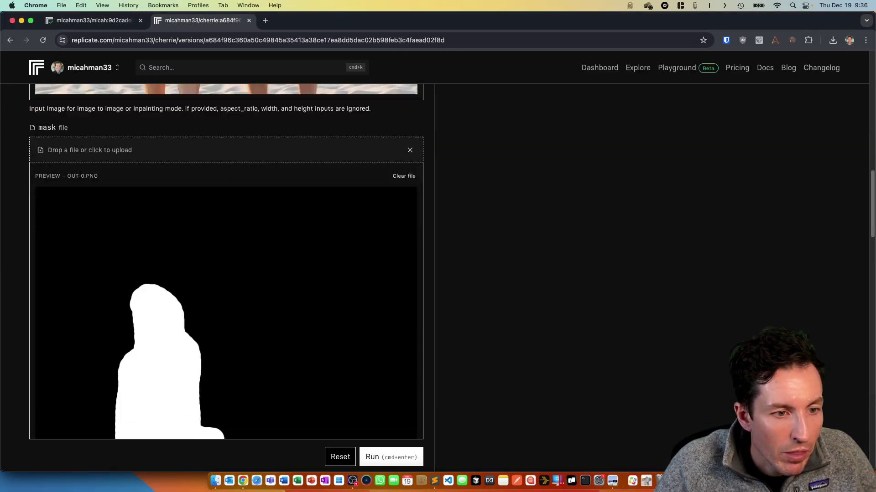
scroll(226, 274, down, 4)
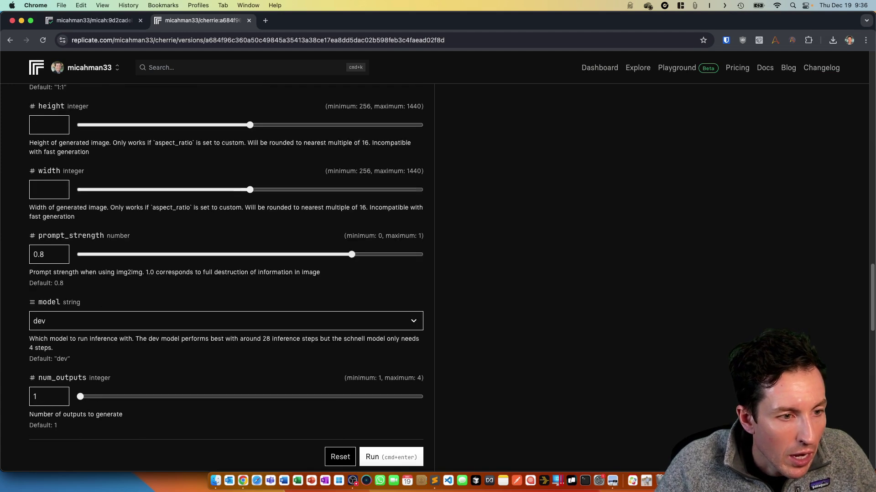
scroll(227, 273, down, 4)
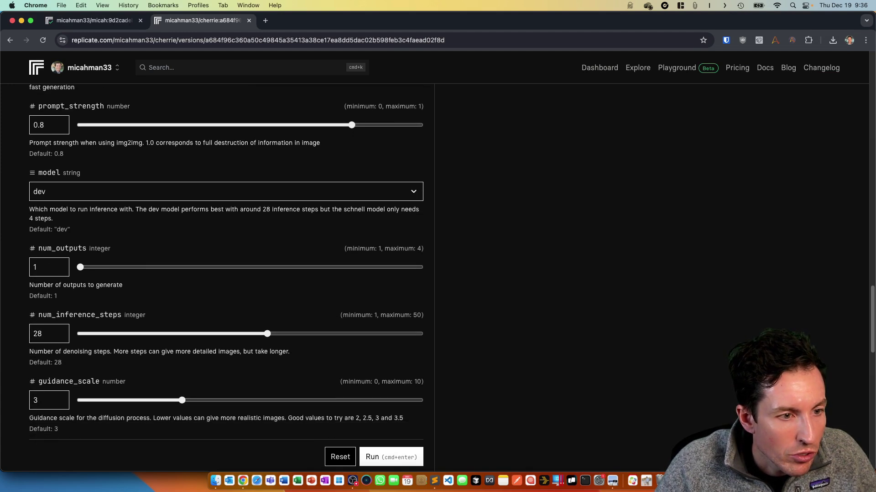
scroll(61, 281, up, 1)
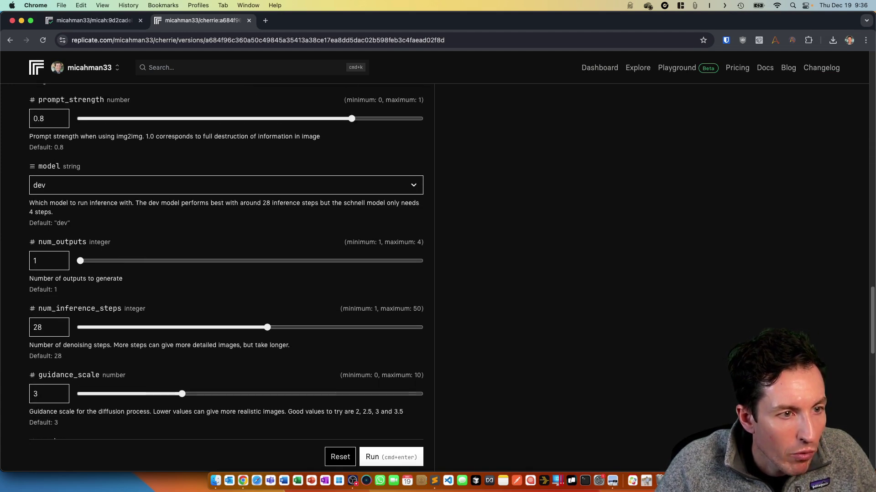
click(62, 258)
click(62, 258)
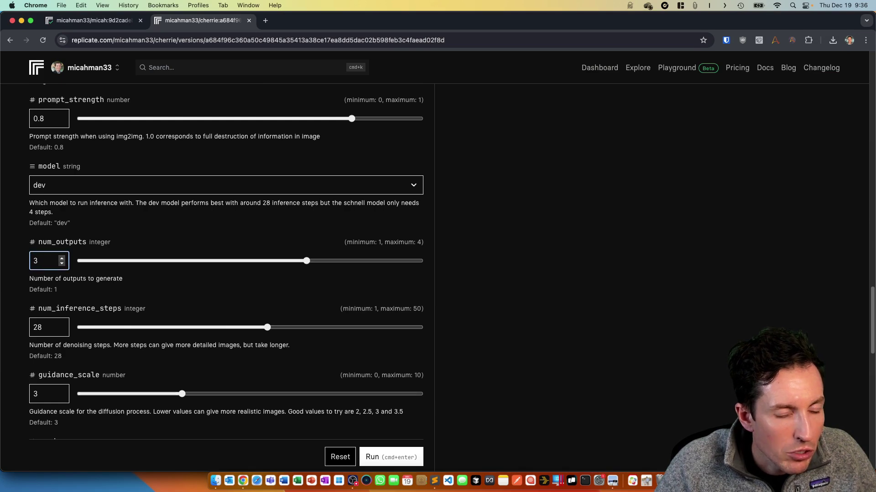
key(super+Return)
scroll(227, 263, up, 10)
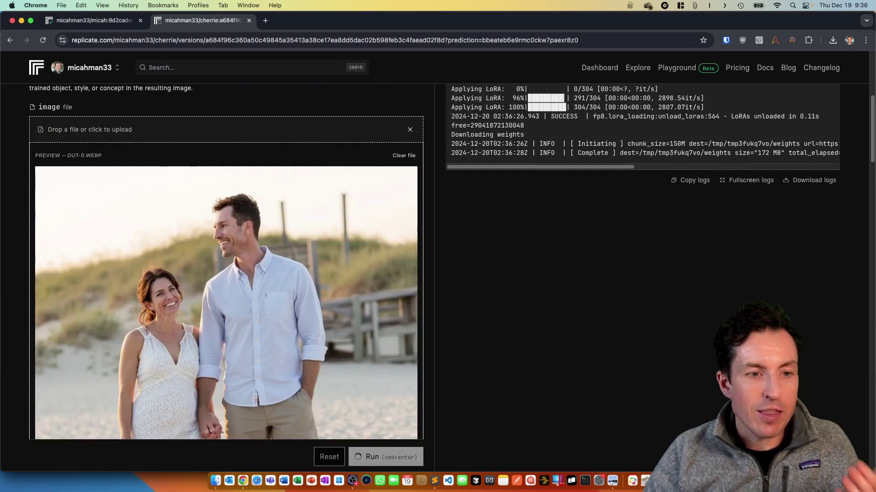
scroll(226, 263, up, 5)
scroll(227, 262, down, 5)
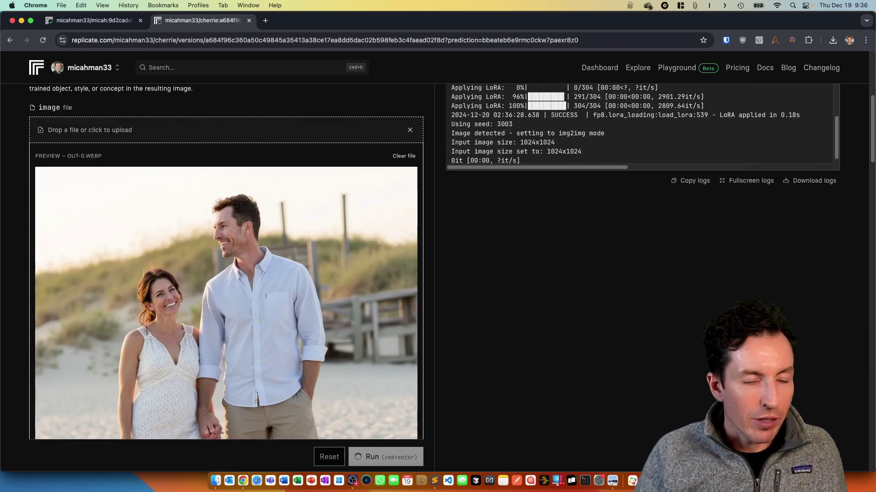
scroll(226, 262, down, 2)
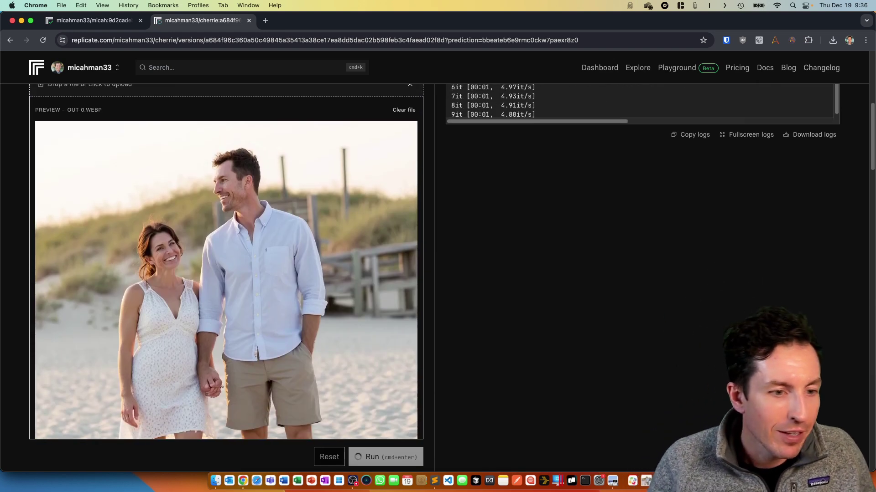
scroll(226, 262, up, 1)
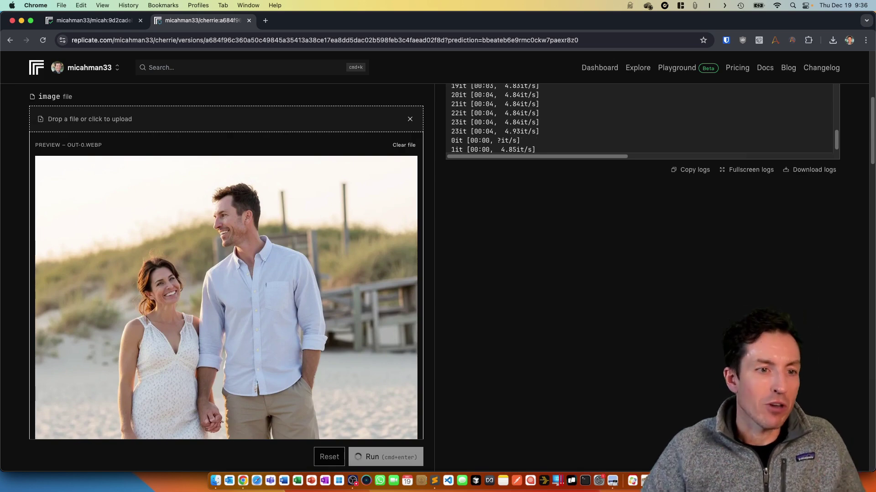
scroll(227, 262, down, 2)
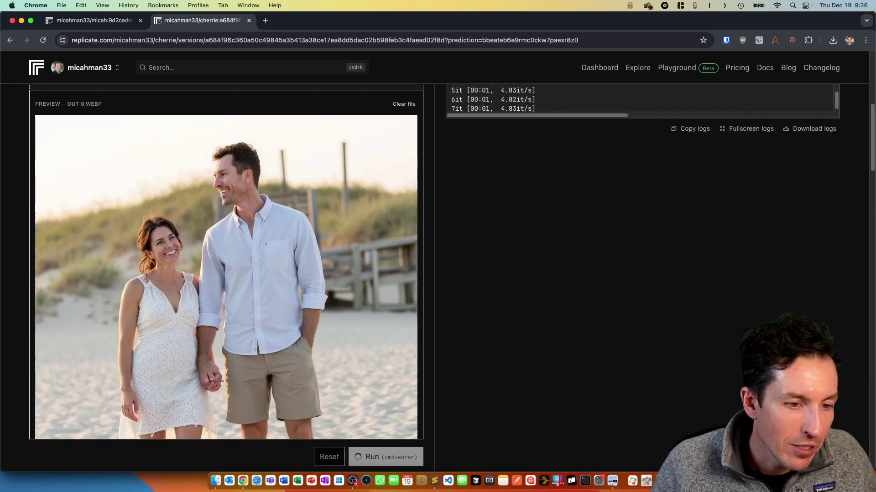
scroll(226, 262, up, 4)
Examine the three inpainted results, comparing the woman's face, dress and hands with the original input photo
scroll(226, 263, down, 3)
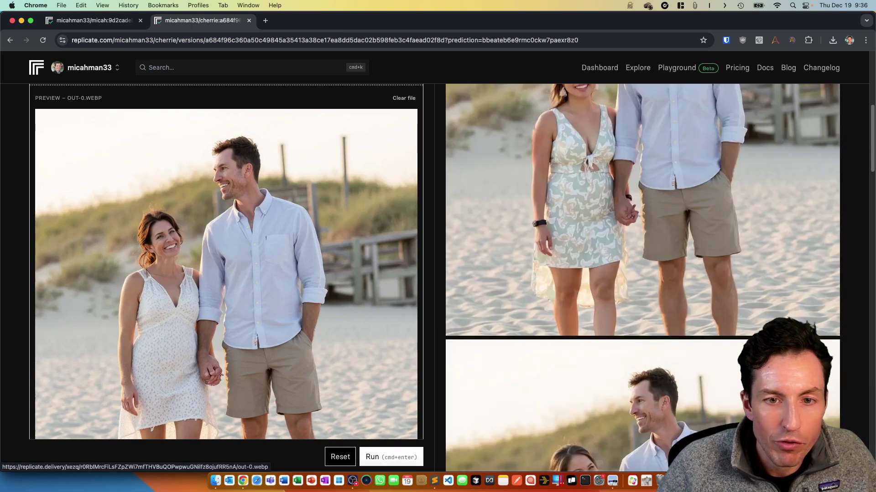
scroll(434, 278, up, 3)
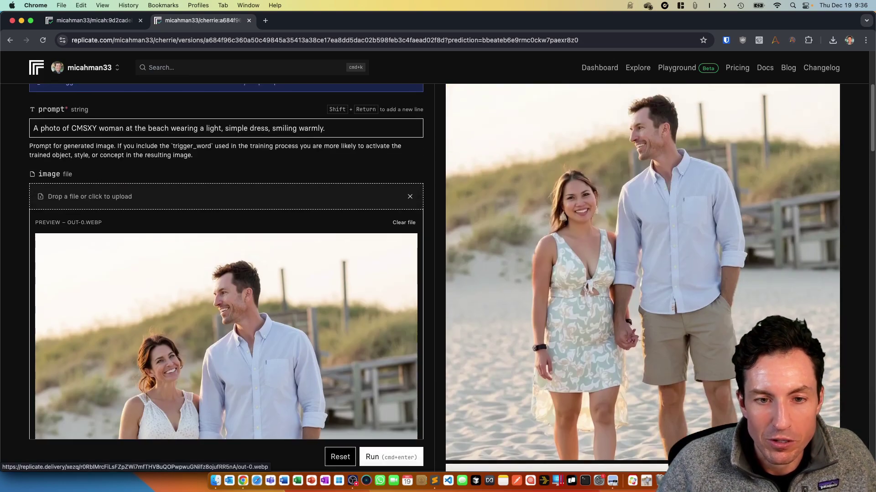
scroll(642, 277, down, 7)
scroll(643, 278, down, 8)
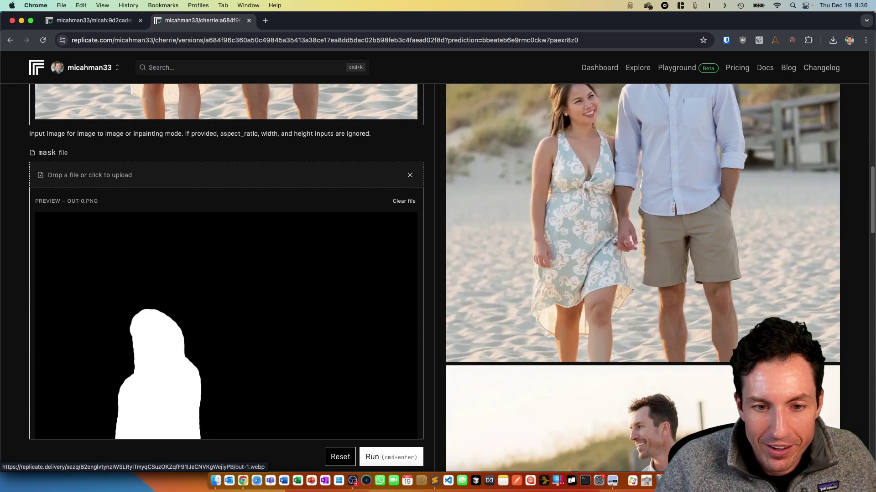
scroll(642, 277, down, 3)
scroll(642, 278, up, 1)
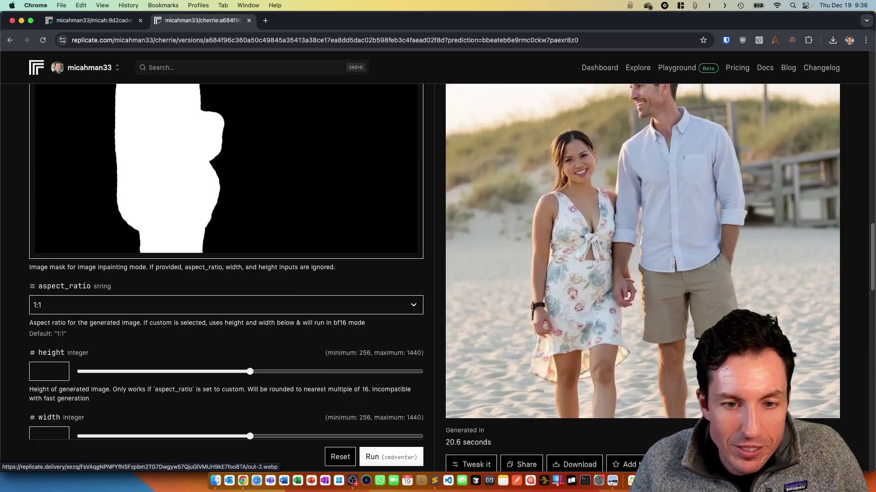
scroll(642, 278, up, 7)
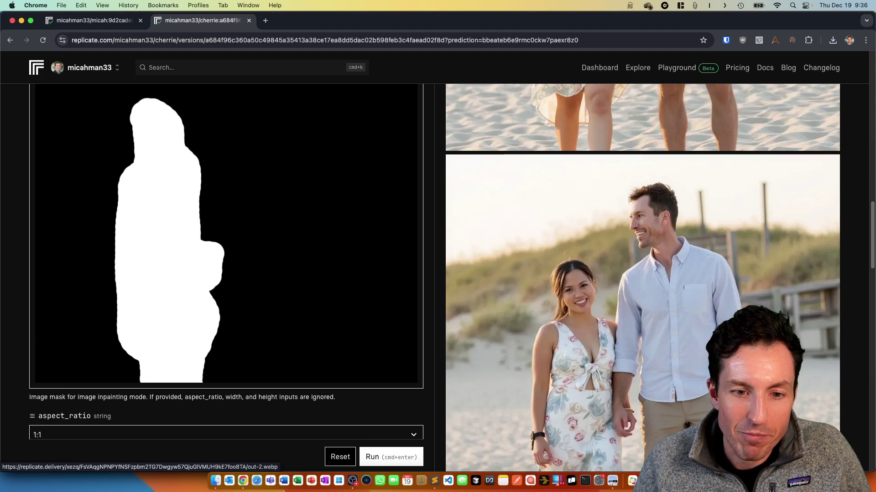
scroll(642, 277, up, 10)
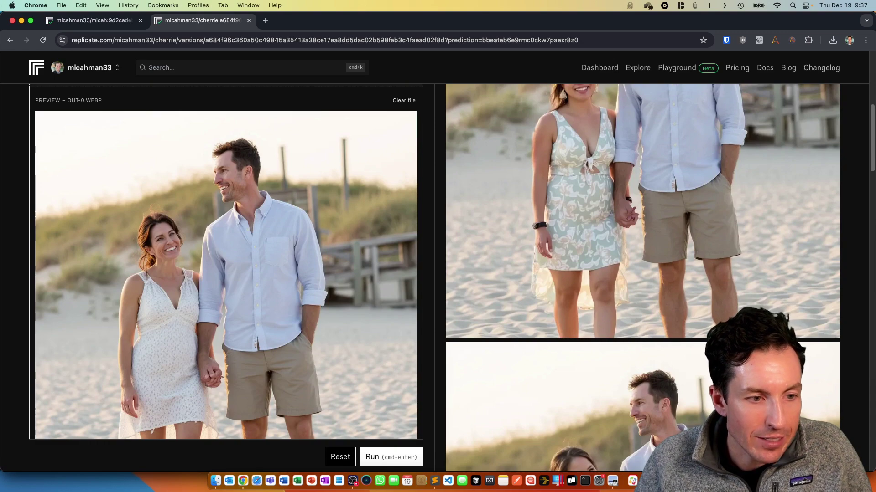
scroll(228, 274, up, 5)
scroll(228, 273, down, 3)
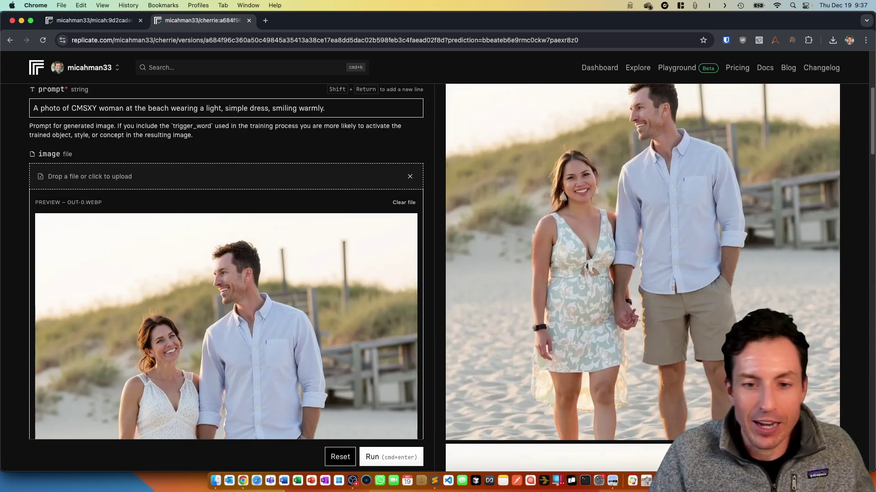
scroll(639, 274, down, 10)
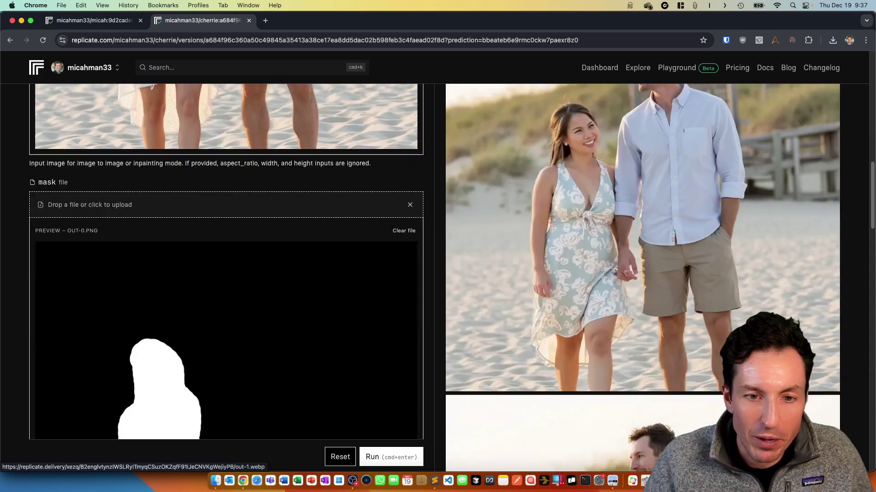
scroll(438, 274, down, 9)
scroll(438, 274, up, 7)
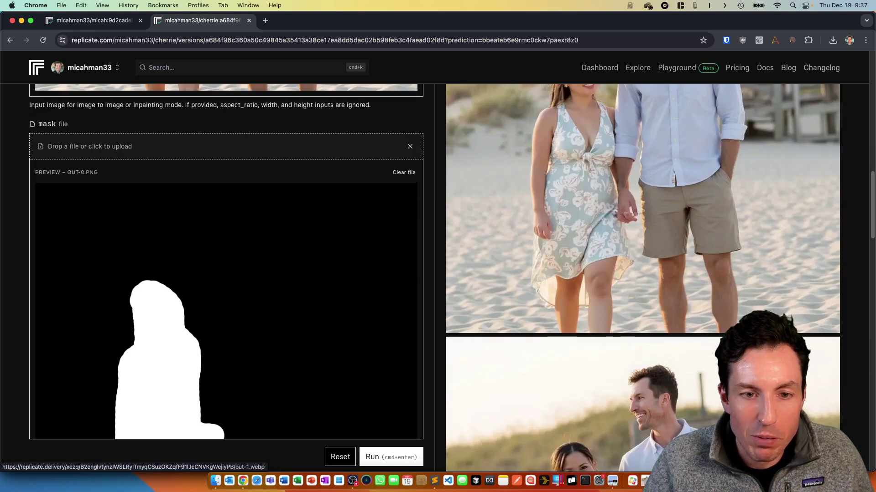
scroll(639, 273, up, 5)
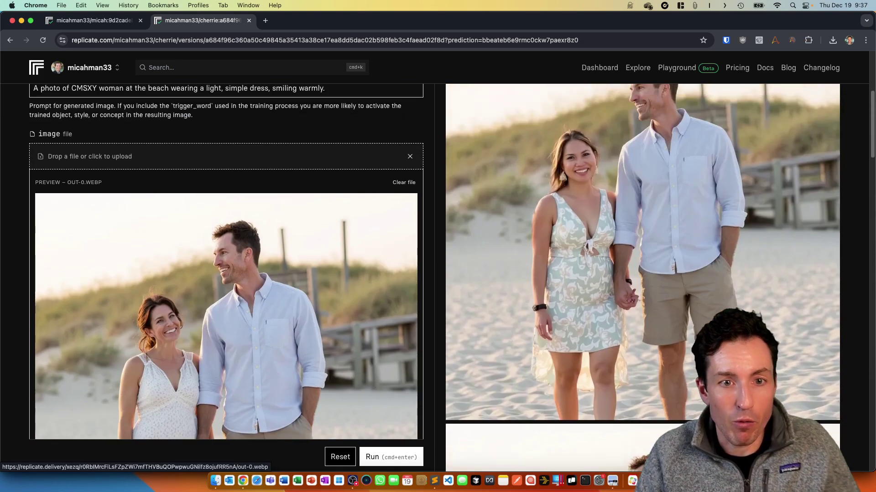
Open out-0.webp, out-1-1.webp, out-1.webp and out-2.webp from the ChristmasCardImages folder in Preview to compare them as candidates for inpainting
click(215, 477)
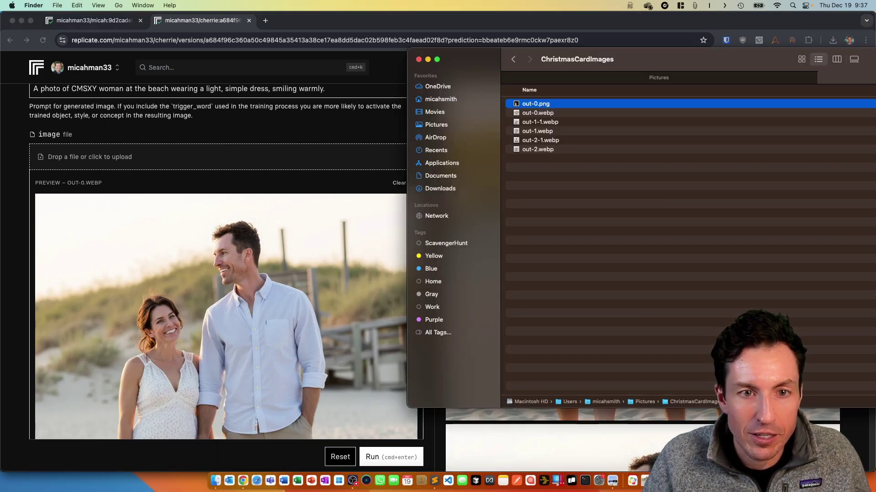
double_click(538, 113)
click(540, 122)
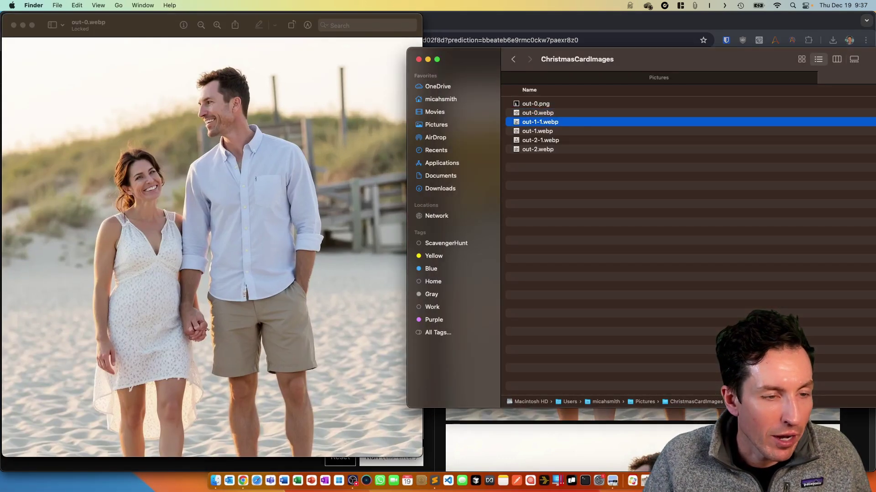
key(super+o)
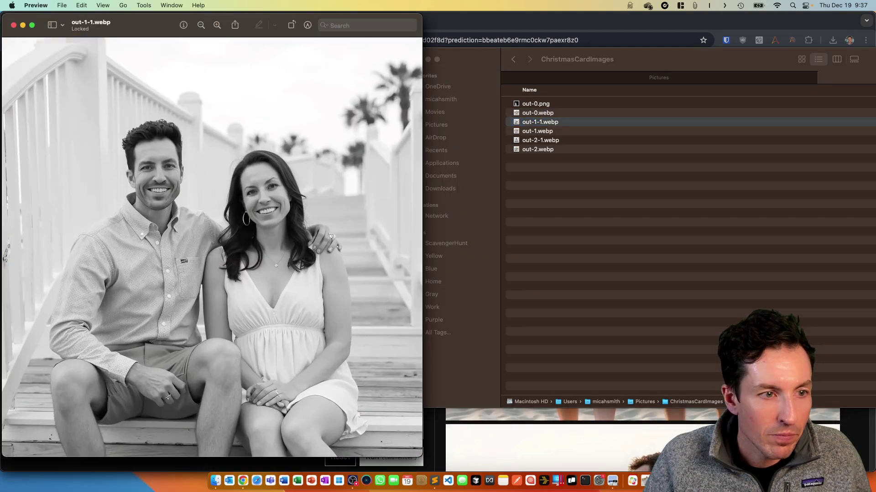
double_click(537, 131)
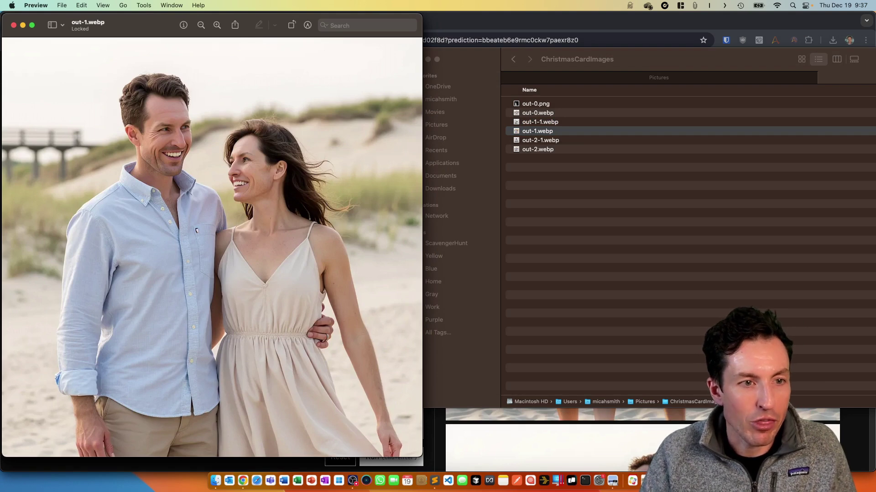
key(super+Tab)
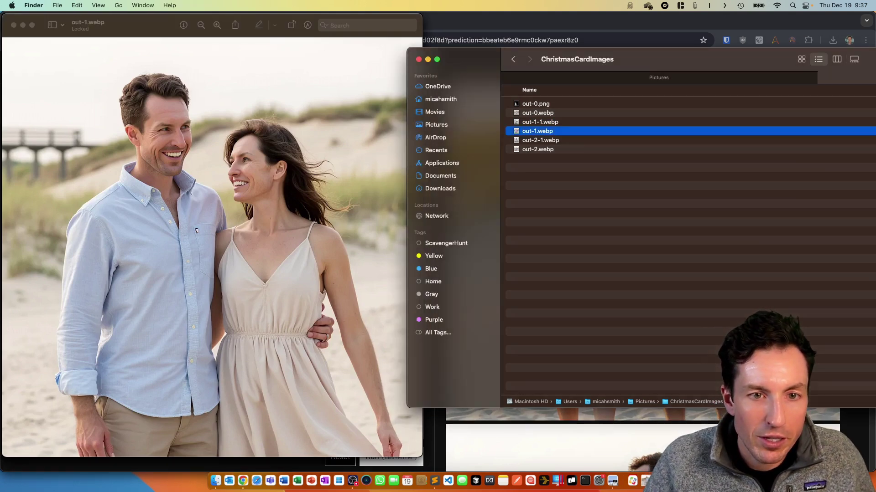
click(537, 150)
key(super+o)
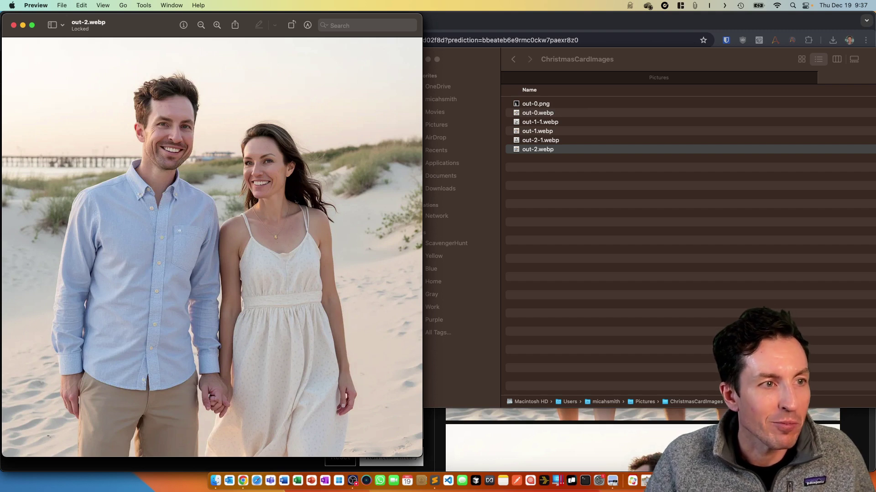
key(Up)
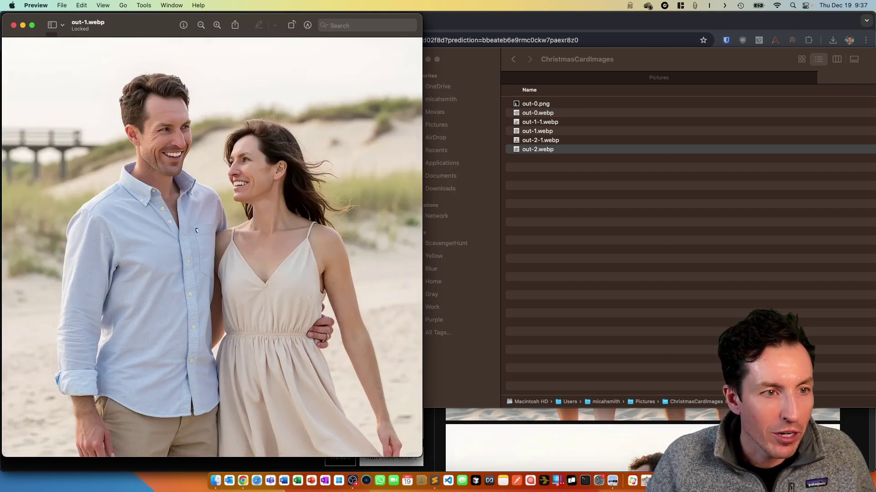
drag(141, 25, 875, 60)
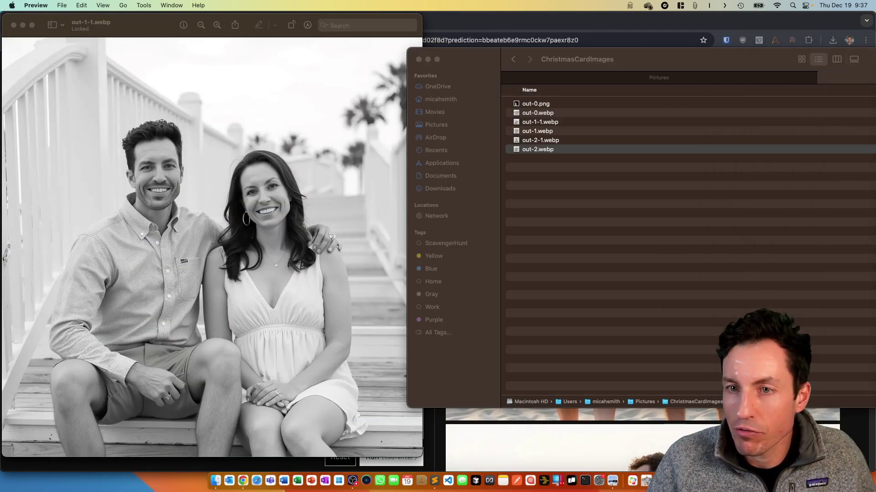
Return to Chrome, switch to the Photopea window with the mask project, and hide the black Layer 2
click(243, 481)
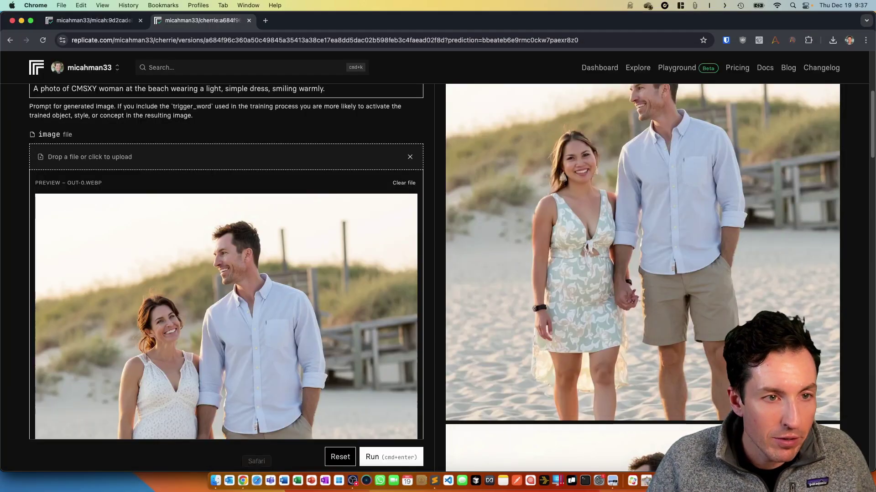
key(ctrl+Down)
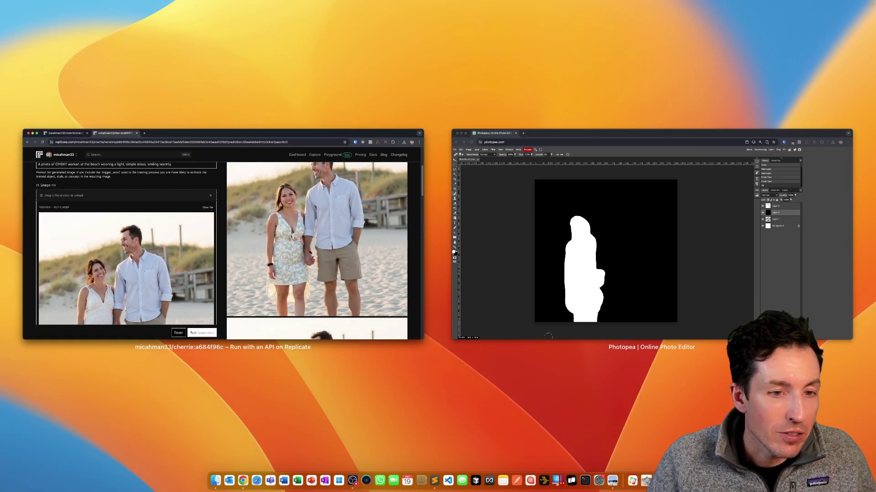
click(570, 233)
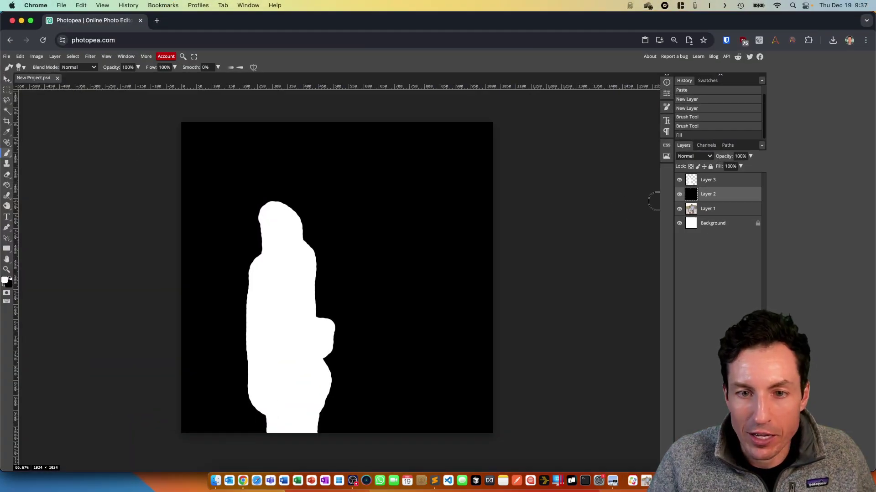
click(679, 195)
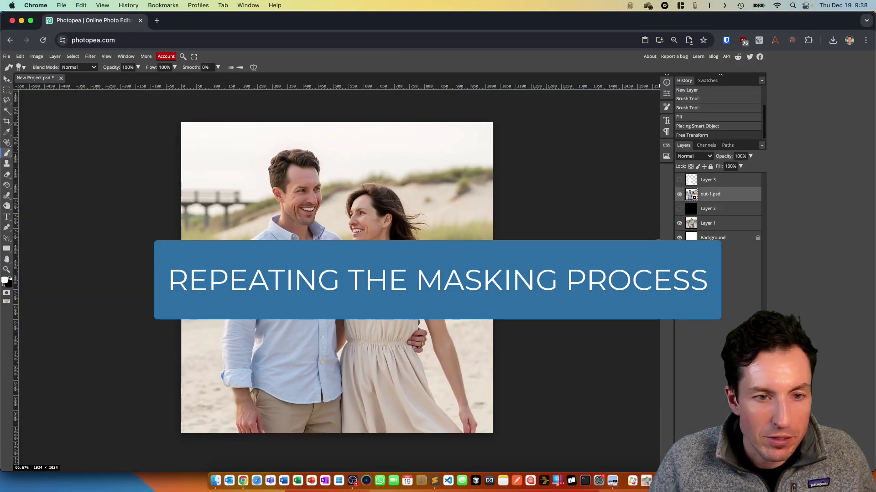
Paint the woman white on a new layer, show the black Layer 2, and export the mask as out-1.png
mouse_move(360, 237)
mouse_down()
mouse_move(354, 216)
mouse_move(352, 426)
mouse_move(401, 336)
mouse_move(369, 336)
mouse_up()
click(679, 209)
click(7, 56)
mouse_move(21, 144)
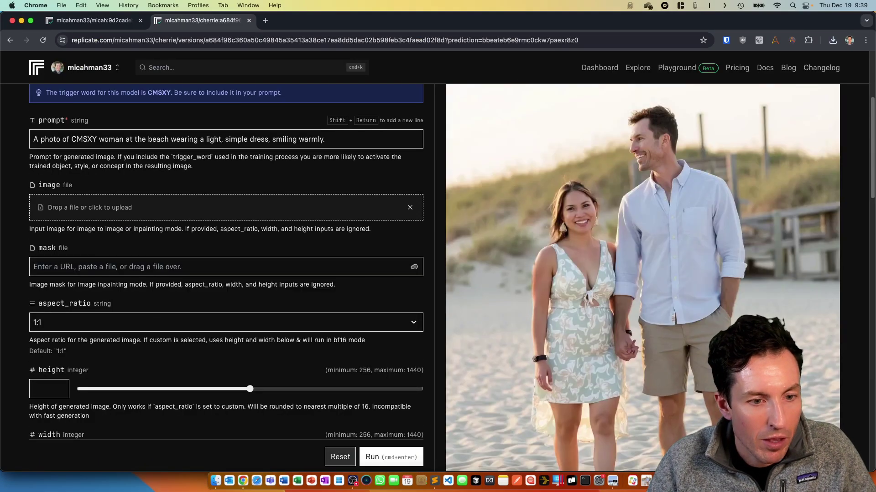
In Replicate, load out-1.webp from the ChristmasCardImages folder as the input image and out-1.png as the mask
click(216, 481)
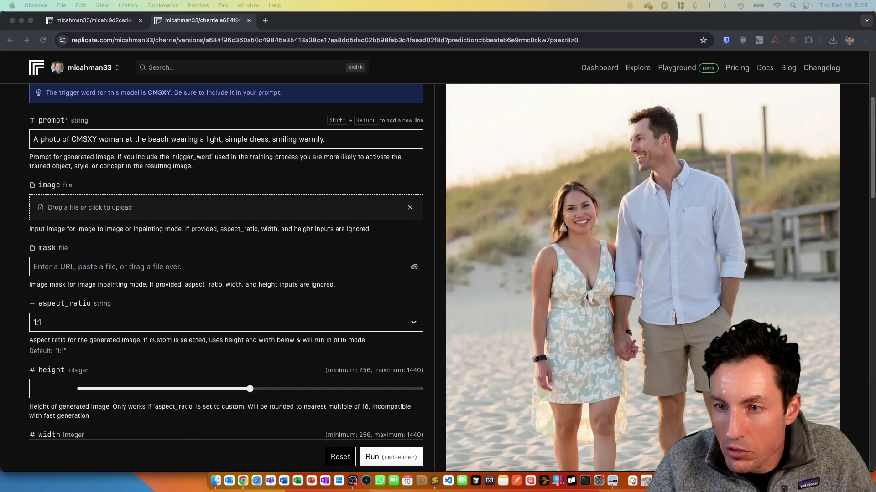
drag(852, 196, 329, 201)
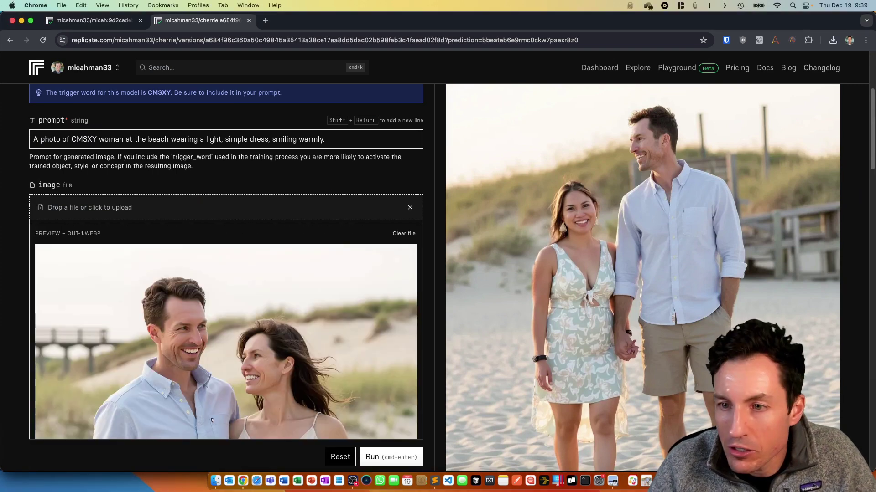
scroll(228, 274, down, 10)
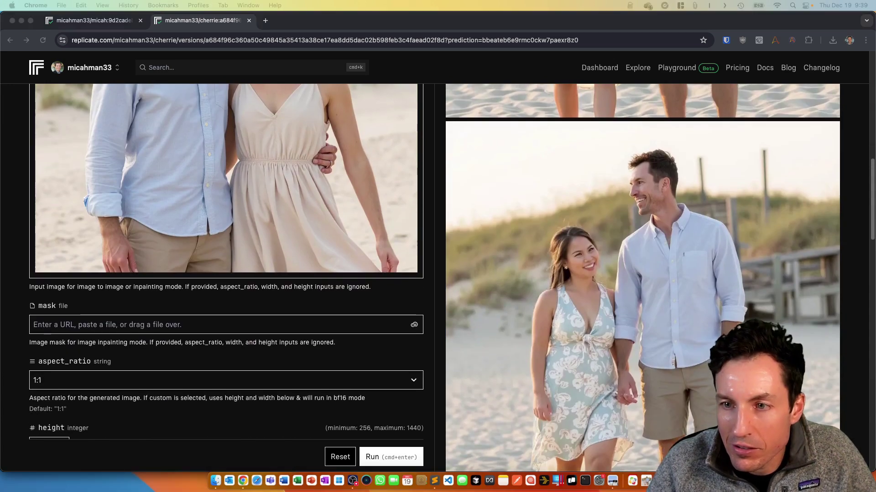
drag(652, 225, 110, 335)
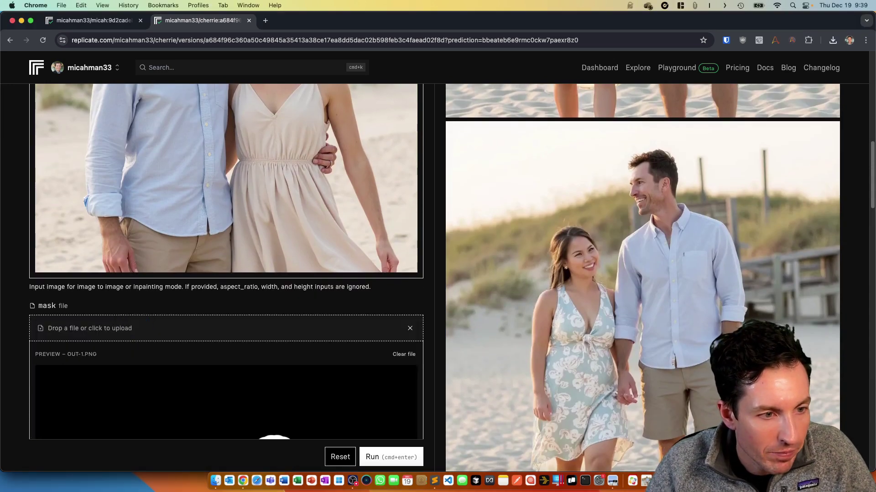
Check the loaded mask and run the inpainting prediction with the new image and mask
scroll(438, 274, down, 8)
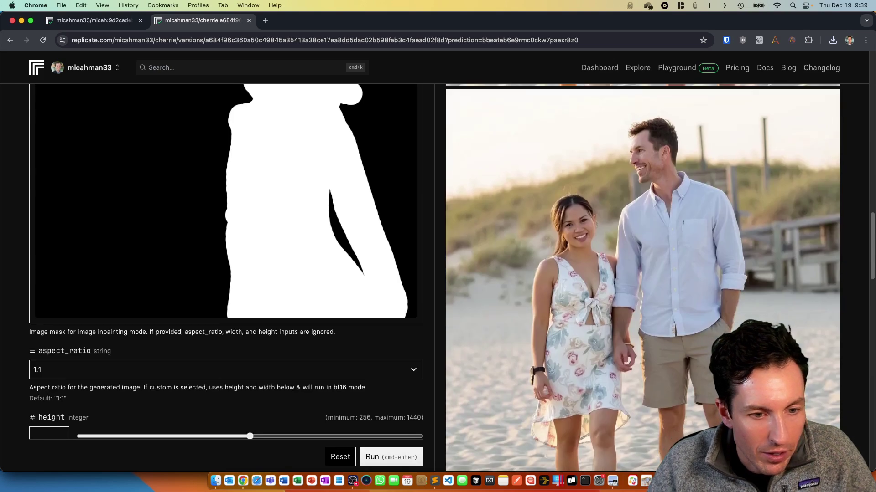
scroll(438, 274, down, 10)
key(super+Return)
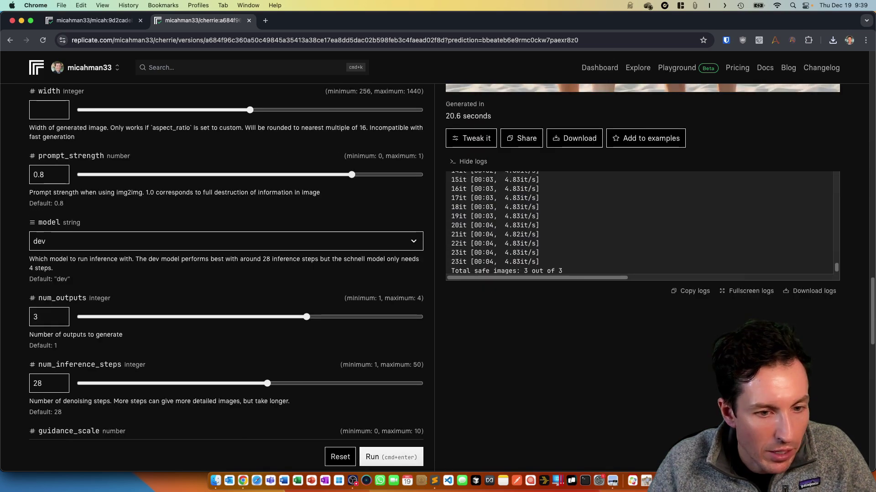
scroll(226, 262, up, 15)
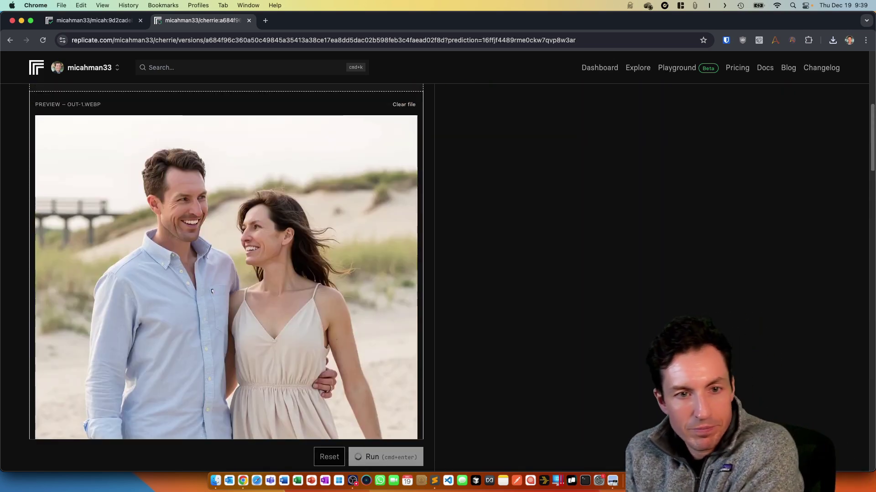
scroll(226, 262, up, 6)
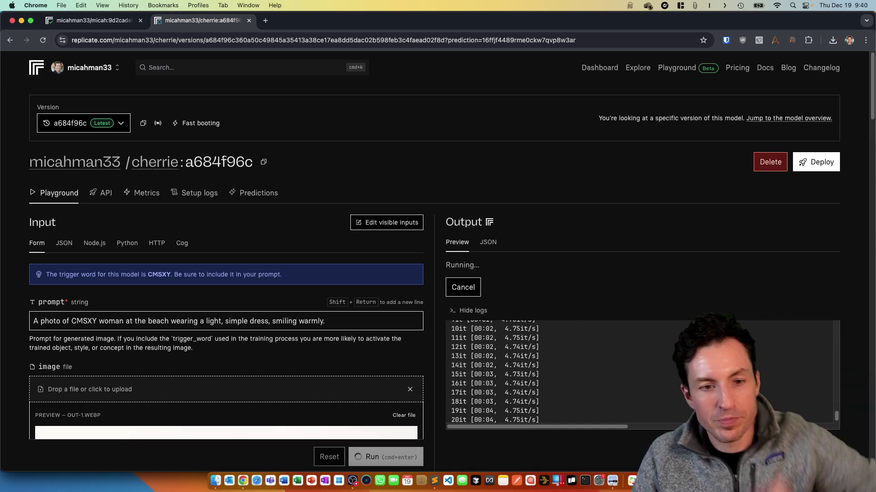
Examine the three inpainted results, comparing the woman's face, dress and hands with the out-1.webp input photo
scroll(434, 273, down, 5)
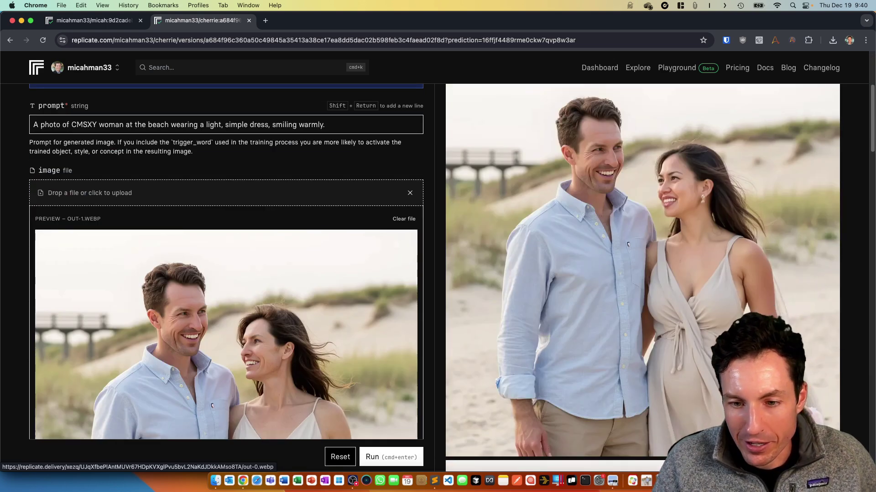
scroll(435, 274, down, 6)
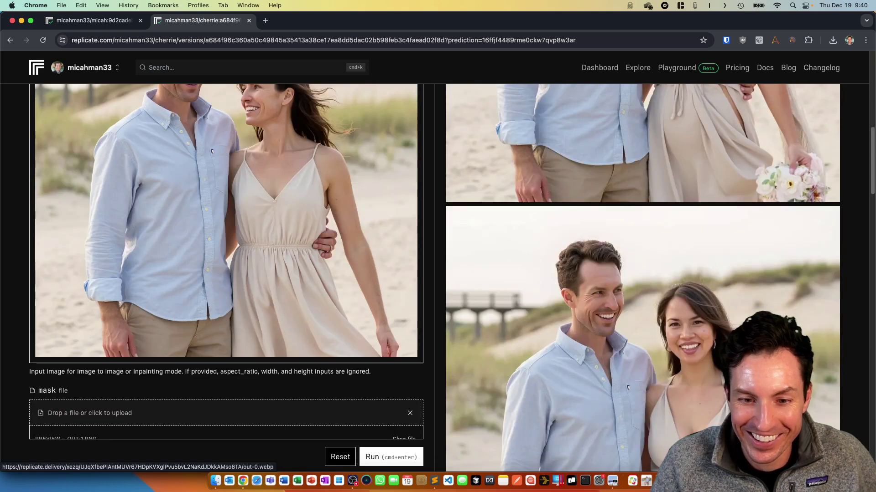
scroll(434, 273, down, 3)
scroll(434, 274, down, 4)
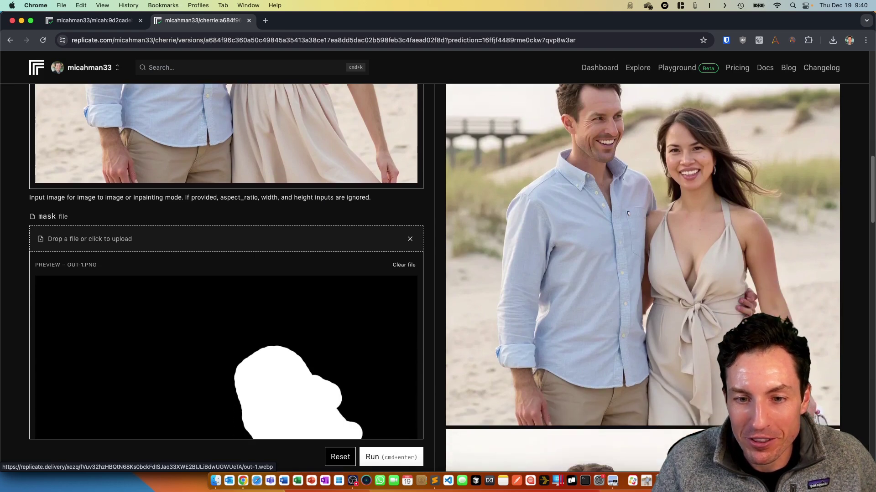
scroll(434, 274, up, 2)
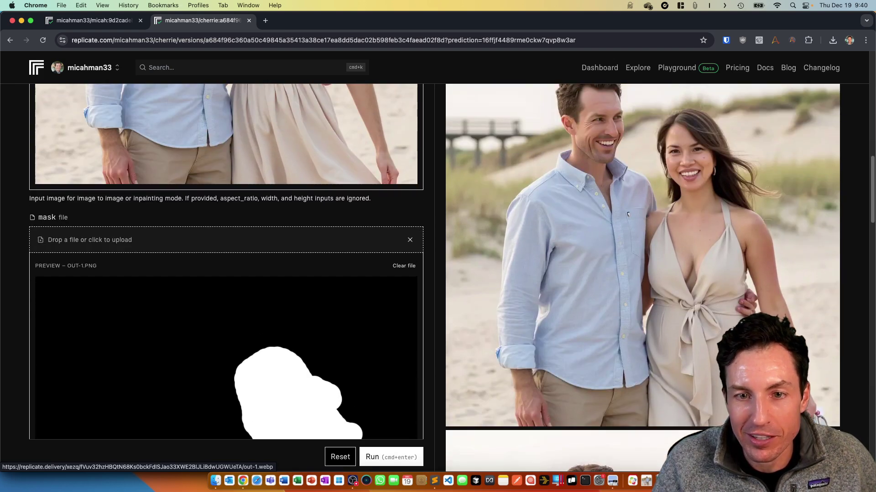
scroll(639, 274, down, 7)
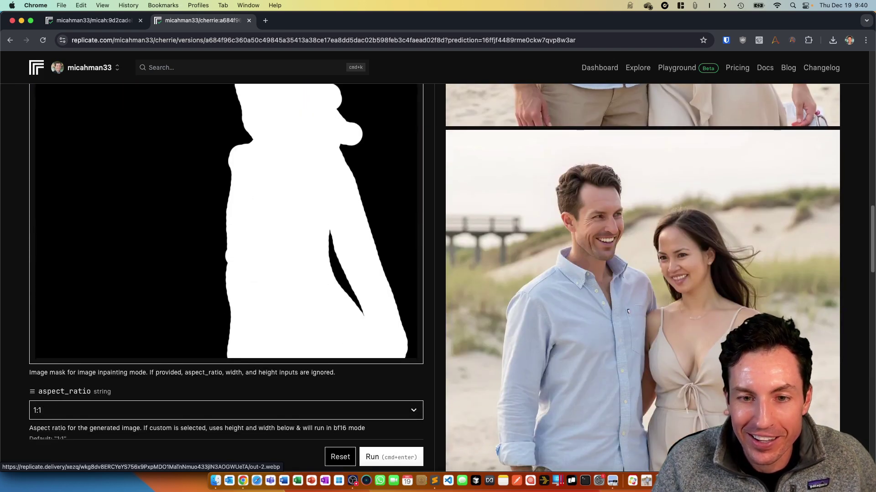
scroll(638, 274, up, 7)
scroll(639, 273, up, 3)
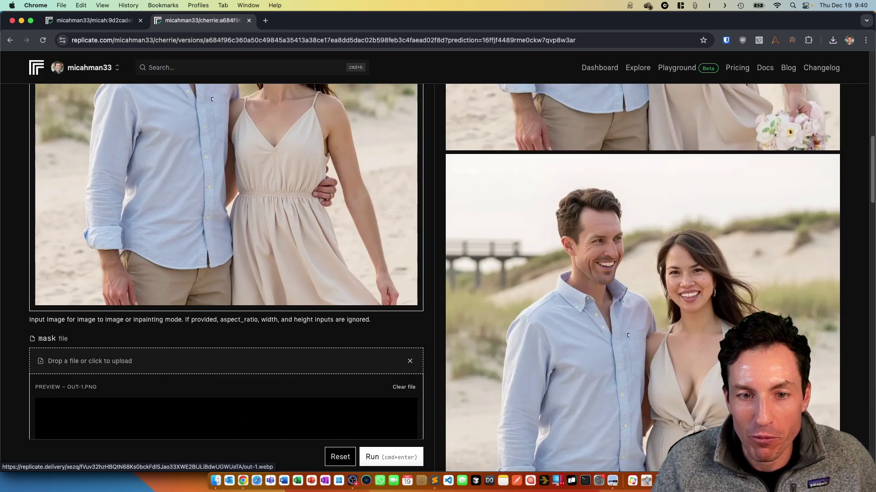
scroll(638, 273, down, 2)
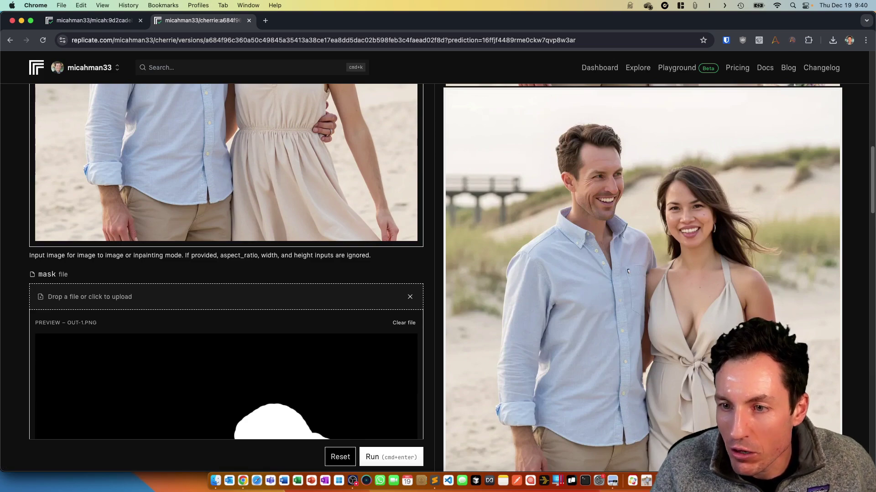
scroll(227, 262, up, 8)
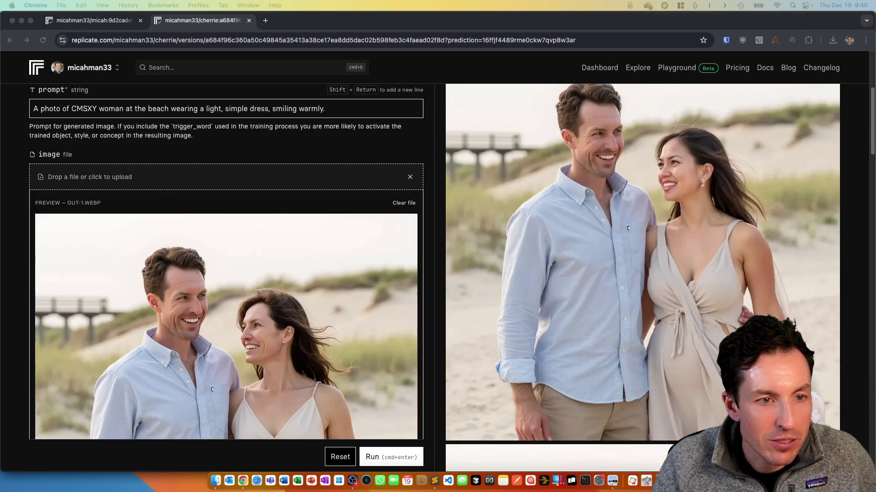
Switch to the Photopea window and hide Layer 4 and the black Layer 2 to reveal the photo
key(ctrl+Down)
key(ctrl+Up)
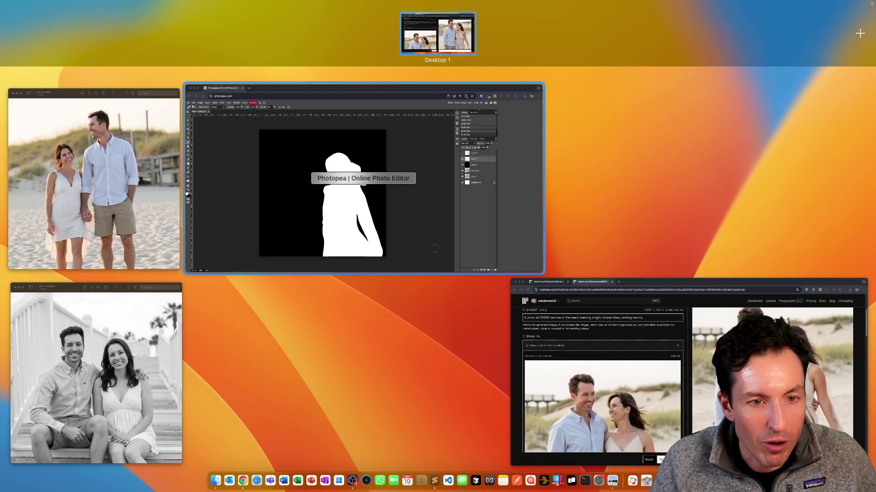
click(435, 249)
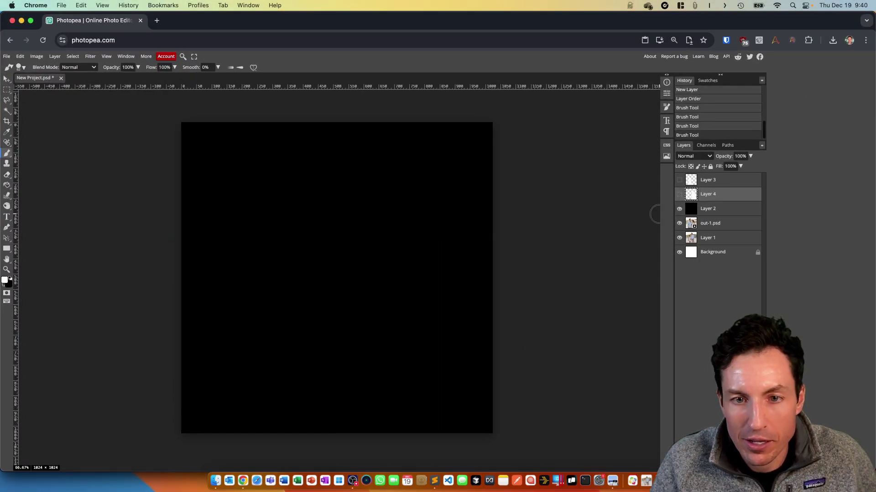
click(679, 208)
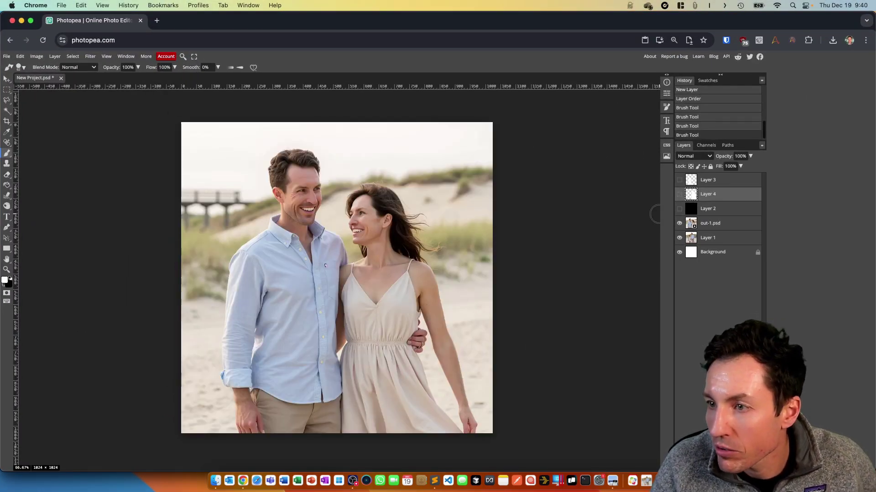
Open out-2-1.webp and out-1-1.webp in Preview to compare them as candidates, and move the out-1-1.webp window aside
key(super+Tab)
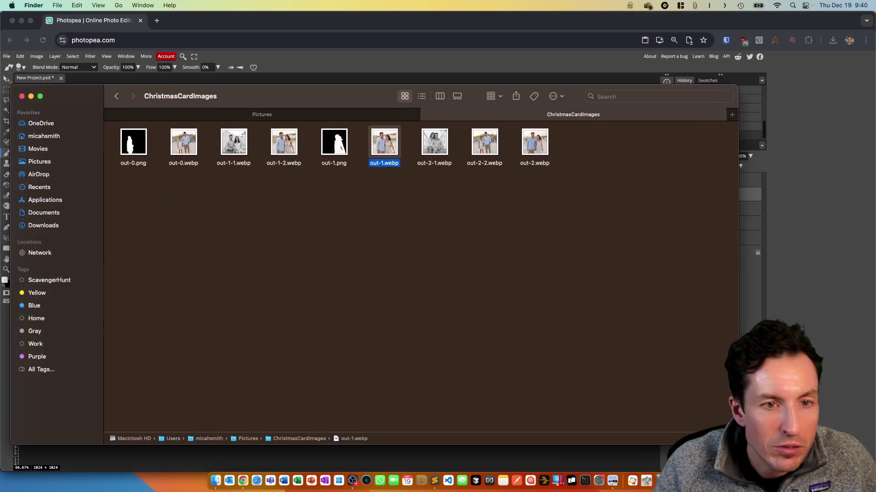
double_click(434, 143)
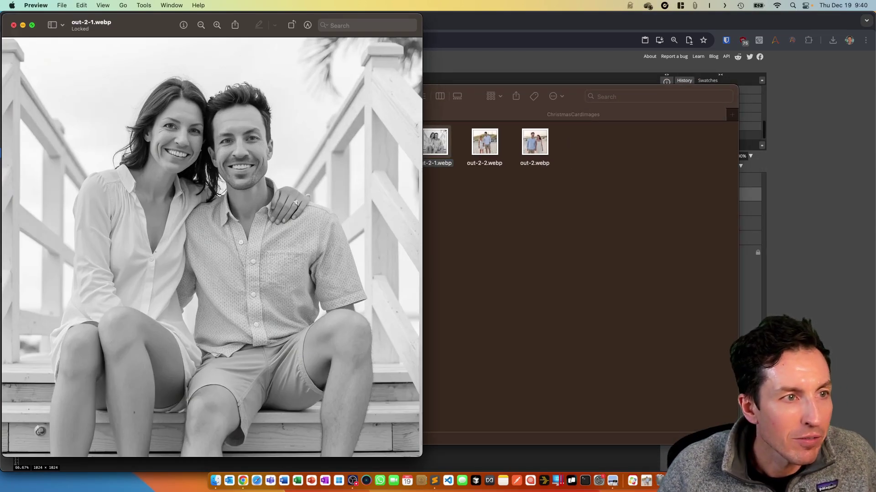
key(Down)
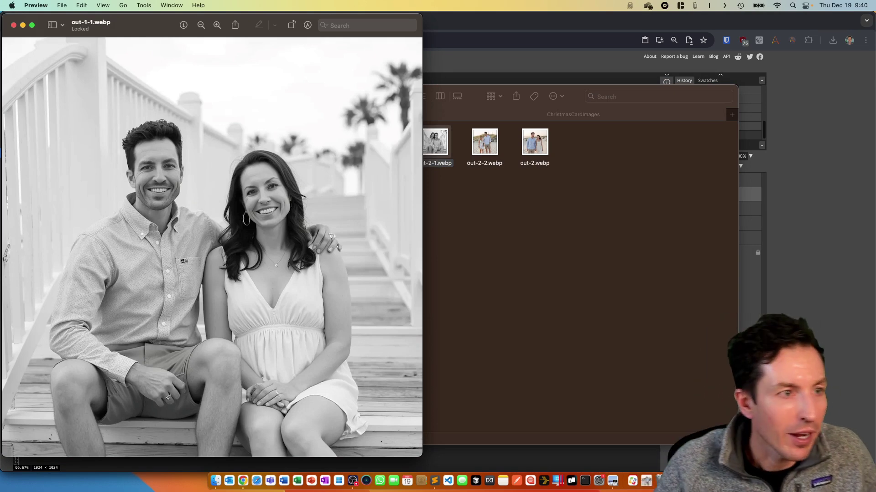
key(Down)
key(super+Tab)
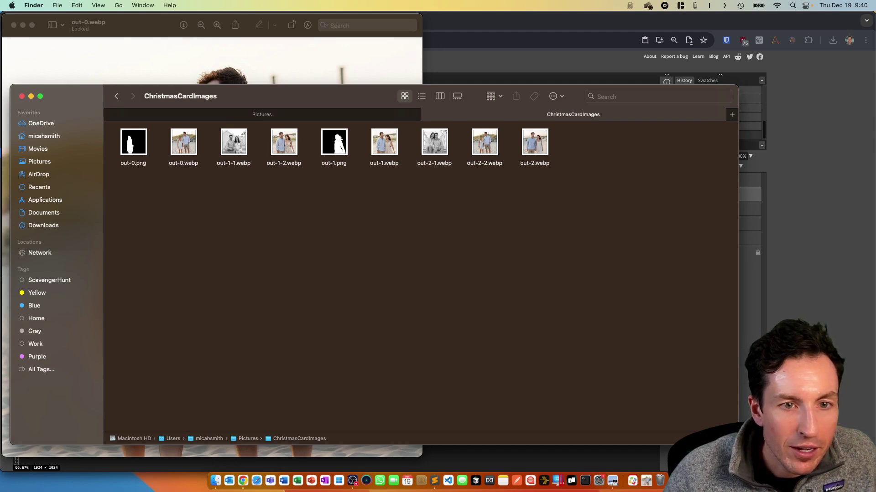
double_click(234, 142)
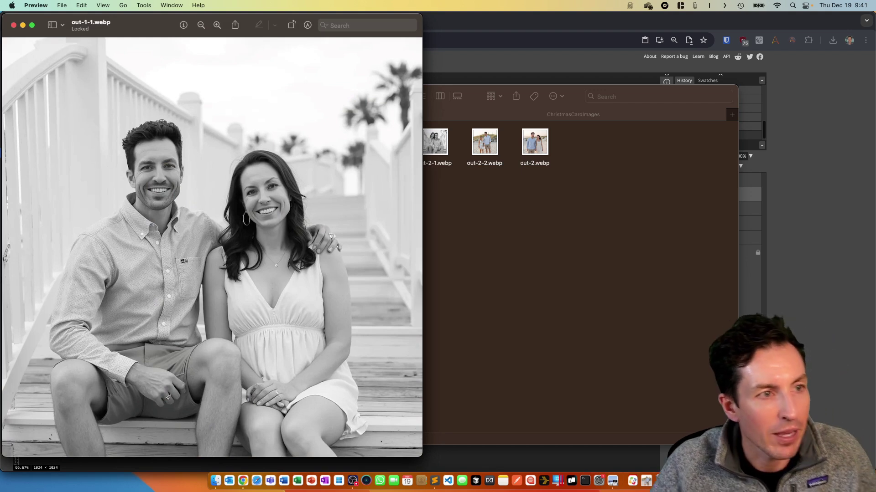
drag(142, 24, 875, 156)
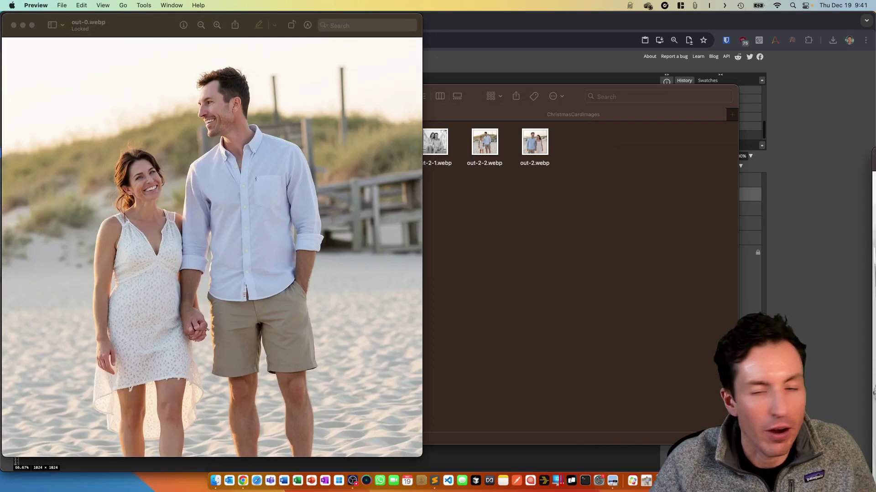
Return to the Photopea mask project and paste in the next photo for masking, out-1-1.webp
key(ctrl+Down)
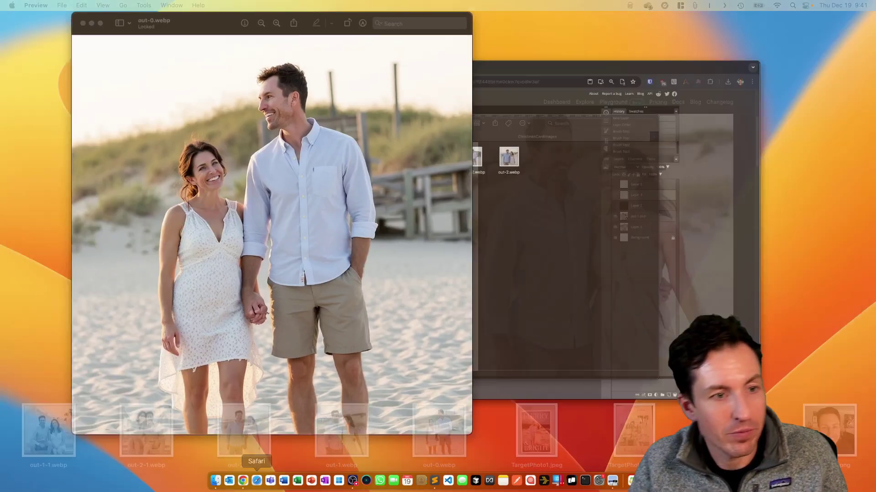
key(Escape)
key(ctrl+Up)
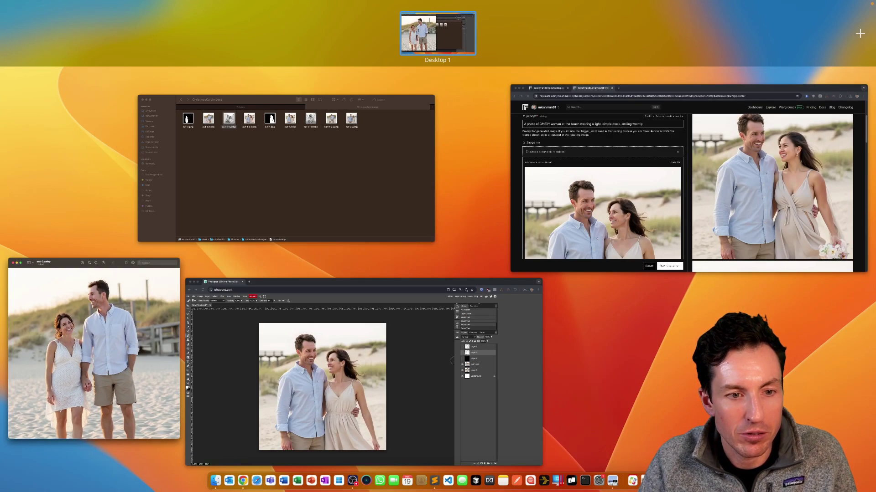
click(538, 325)
key(super+v)
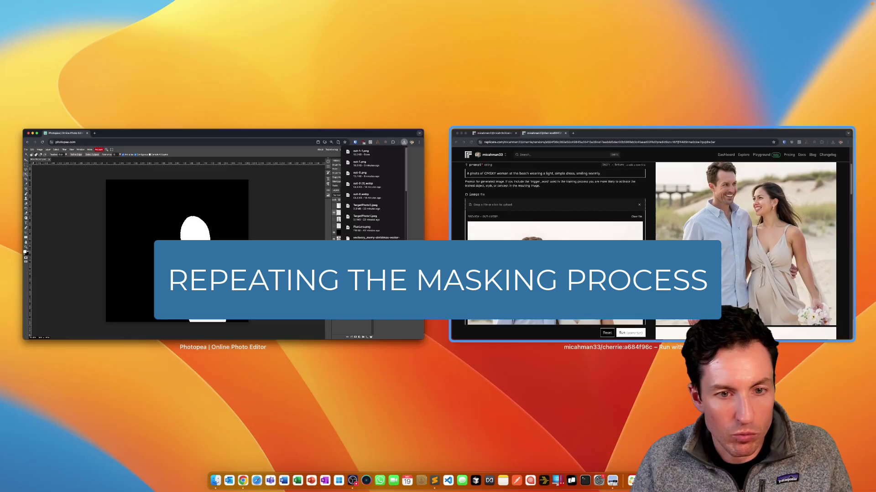
Switch to the Replicate window, clear the previous image and mask, and load the downloaded out-1-1.png as the mask
click(652, 280)
click(410, 252)
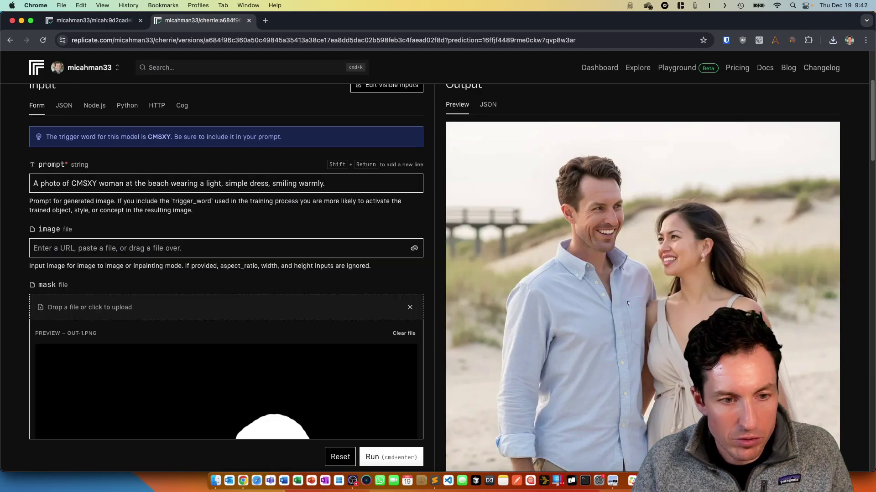
click(410, 307)
click(645, 481)
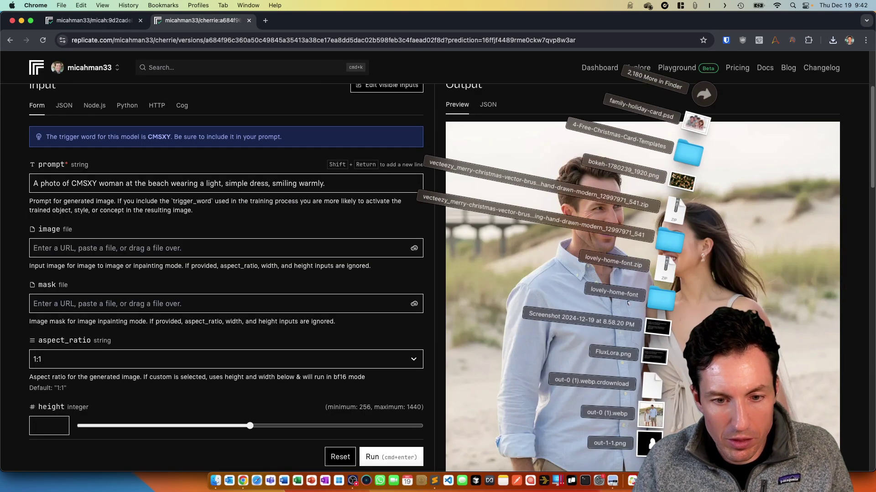
drag(650, 443, 219, 305)
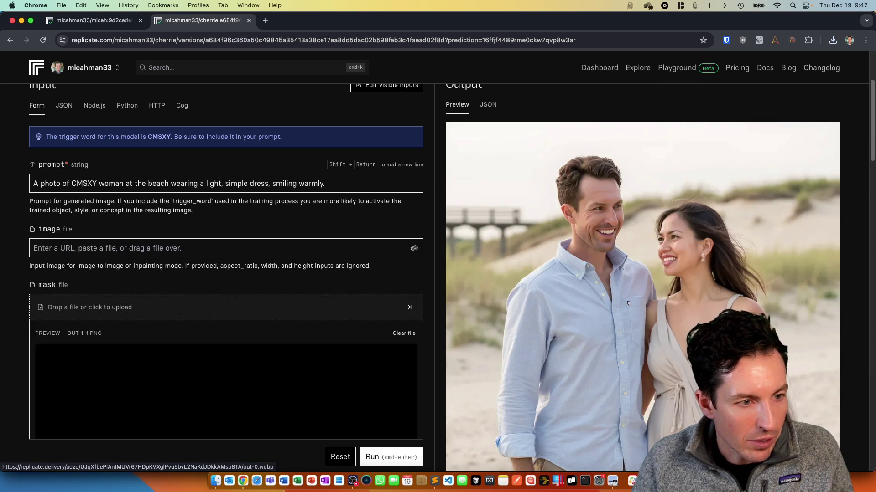
Load out-1-1.webp from the ChristmasCardImages folder as the input image and check it against the mask
click(215, 478)
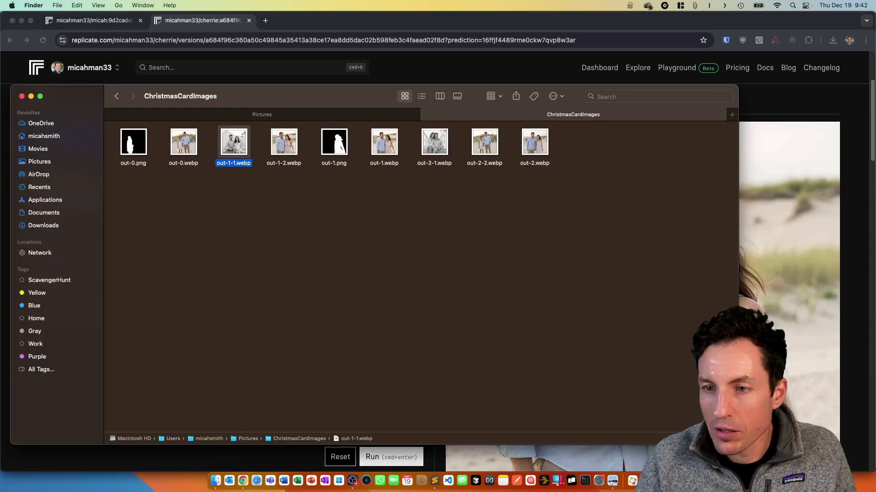
key(super+w)
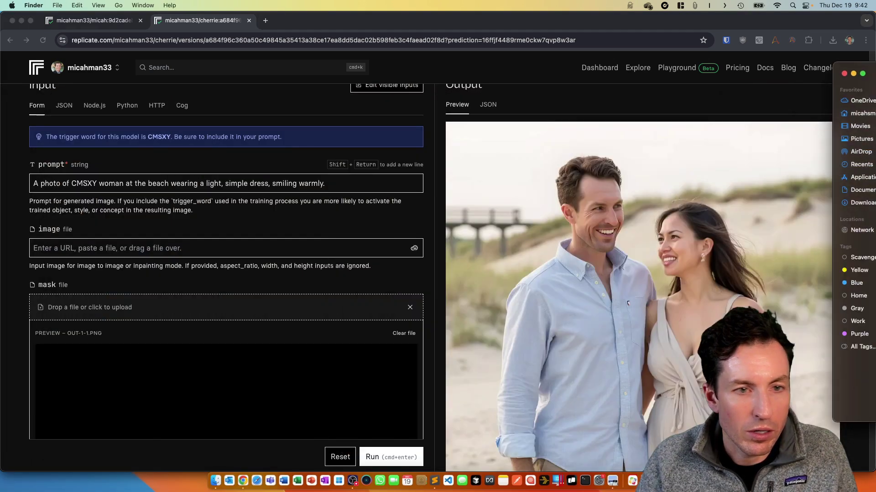
drag(692, 201, 210, 251)
scroll(219, 255, down, 10)
scroll(219, 255, up, 12)
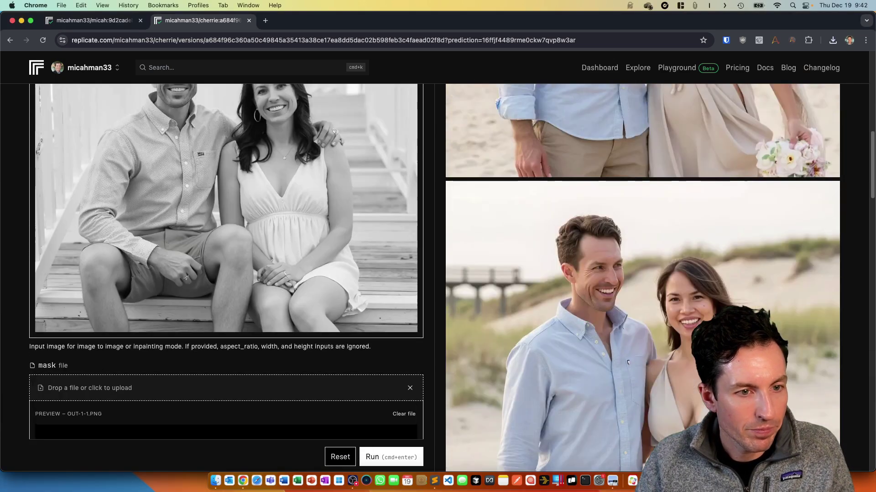
In the prompt, replace "at the beach" with "sitting on wooden steps" after "CMSXY woman"
click(223, 258)
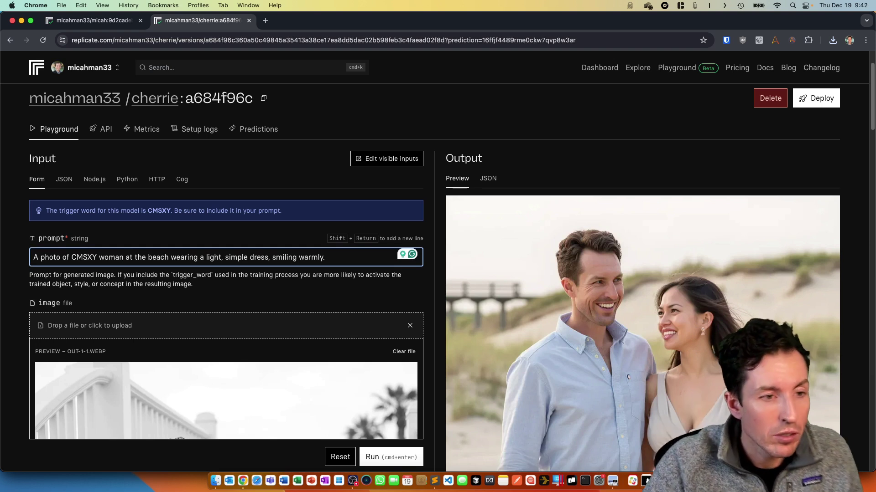
key(super+Tab)
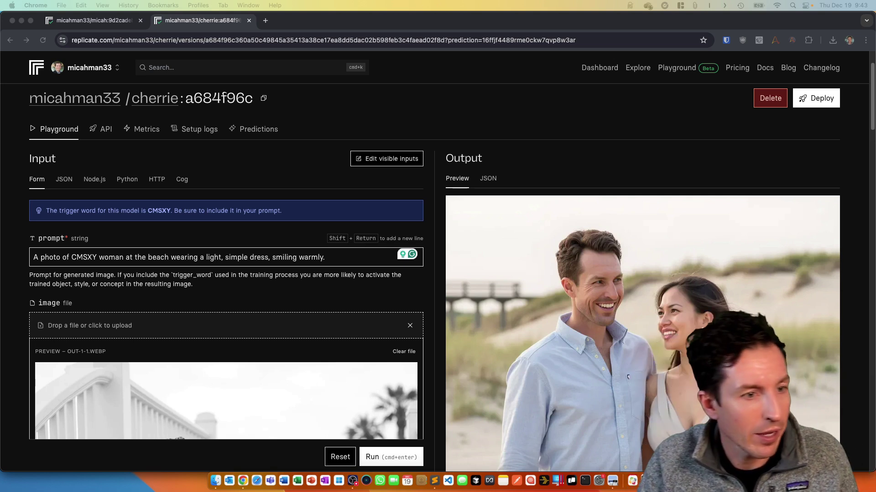
click(123, 257)
drag(130, 257, 168, 258)
key(BackSpace)
key(BackSpace)
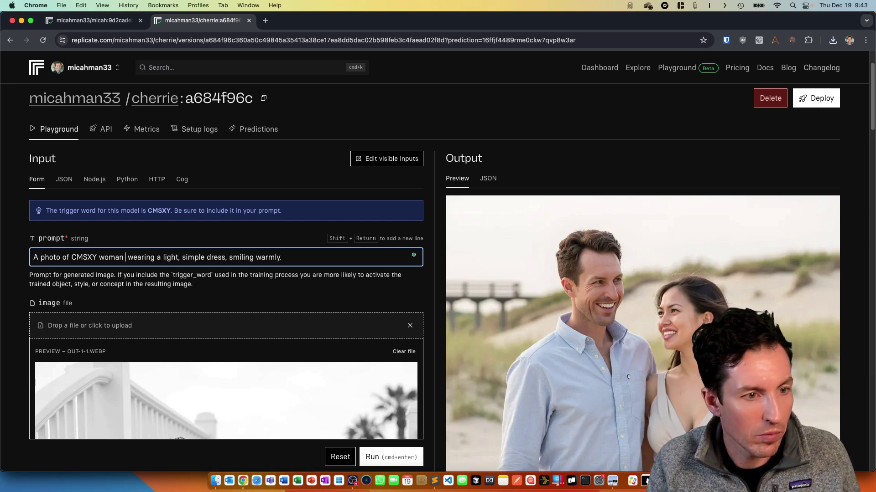
text(on wooden steps)
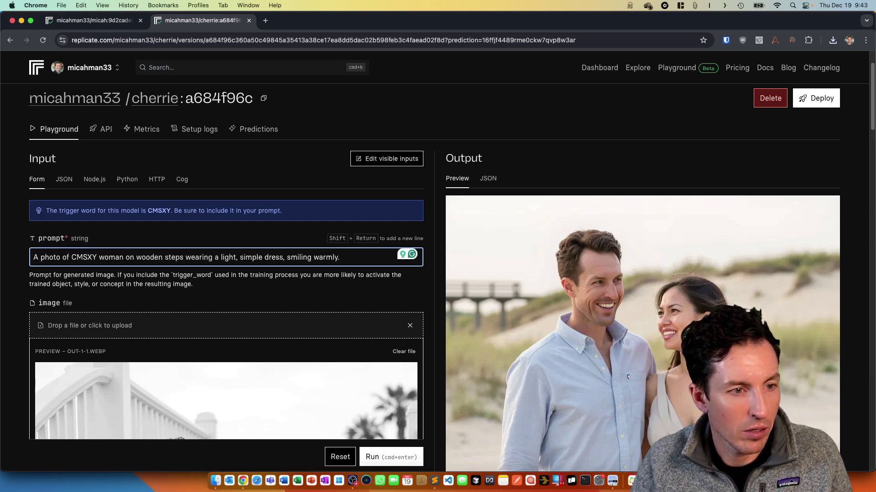
text(sitting)
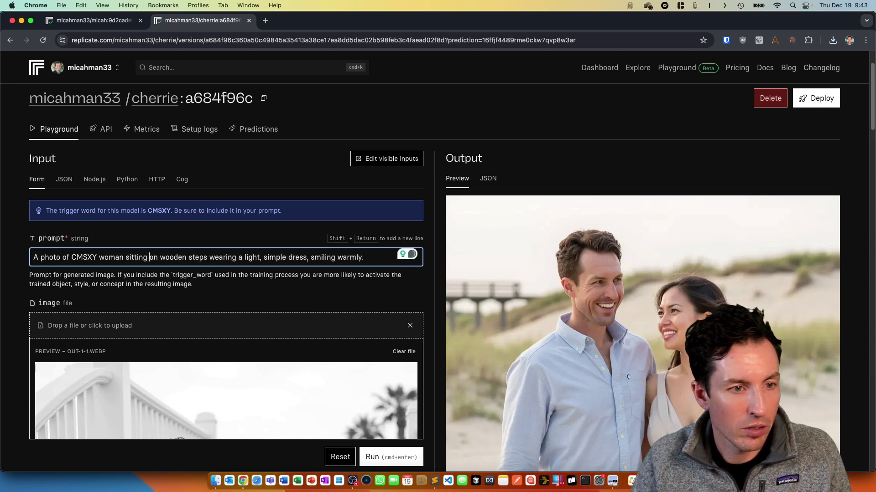
Replace "wearing" with "looking slender in" in the prompt and run the inpainting prediction
double_click(218, 257)
text(looking slin)
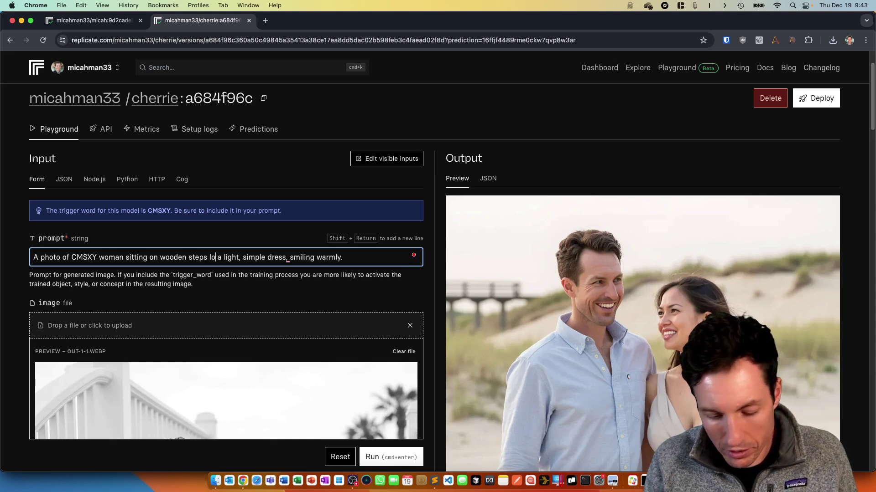
key(BackSpace)
key(BackSpace)
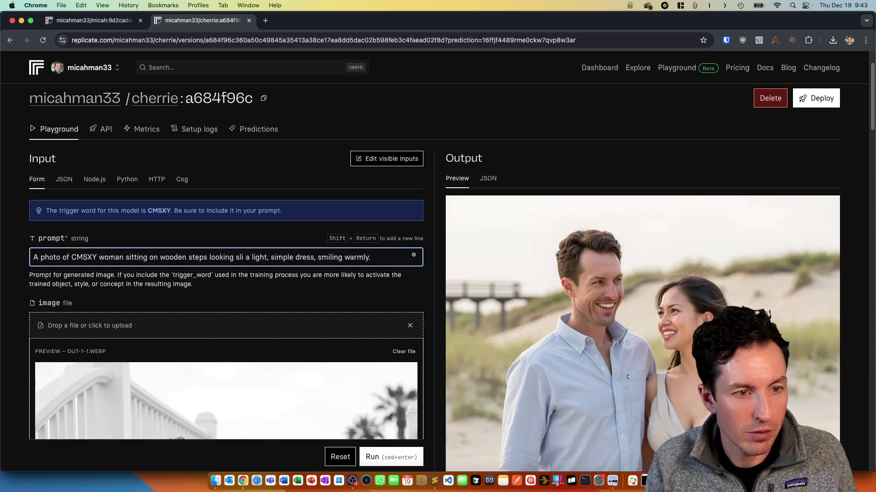
text(ender in)
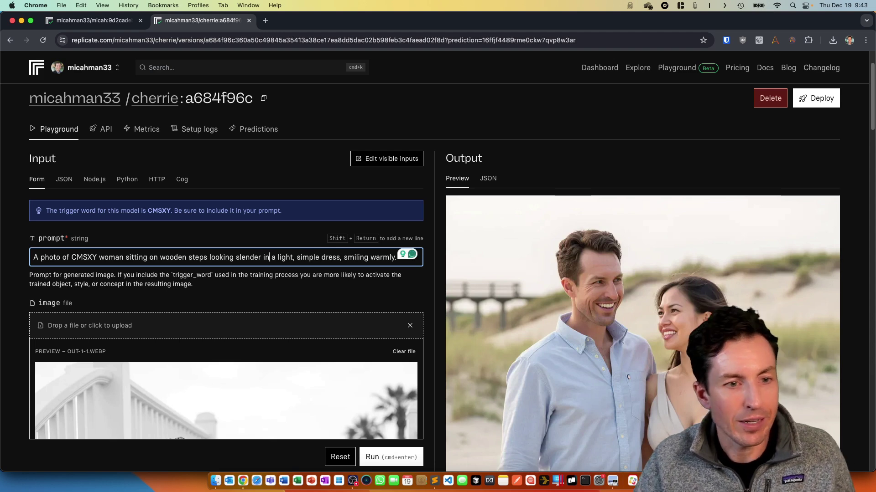
scroll(438, 274, down, 5)
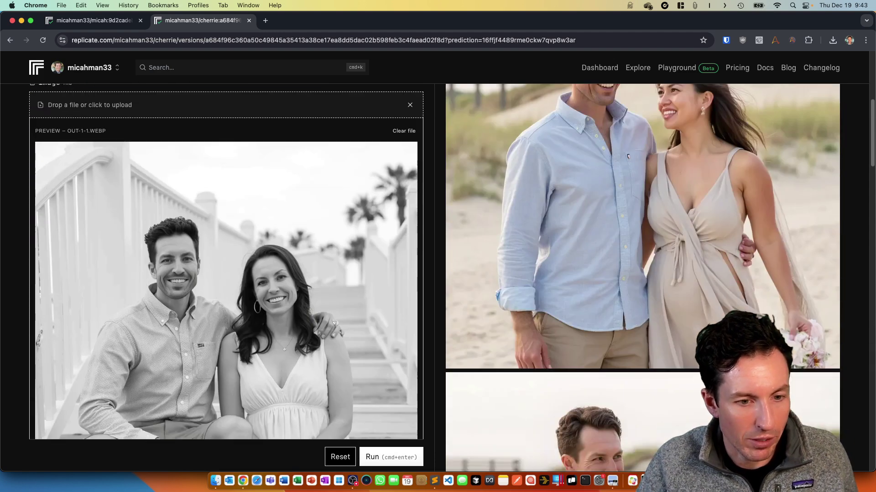
key(super+Return)
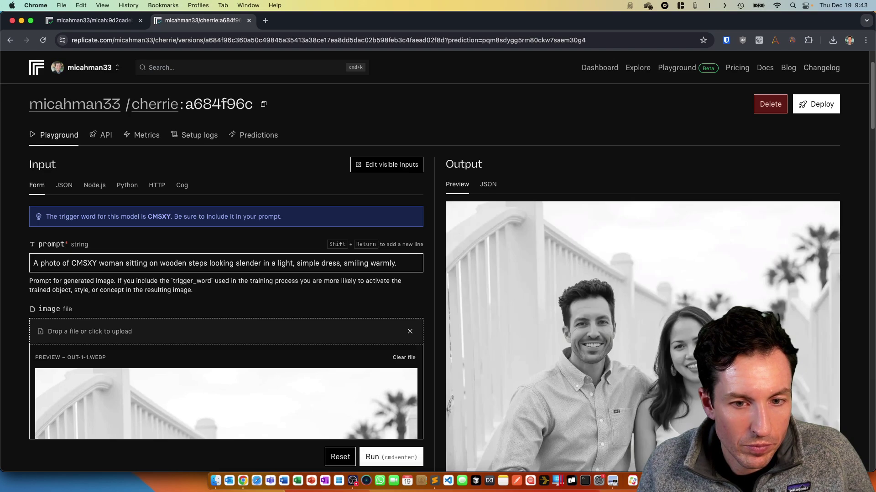
Examine the generated couple photos and compare the woman's appearance with the input image and mask
scroll(638, 274, down, 3)
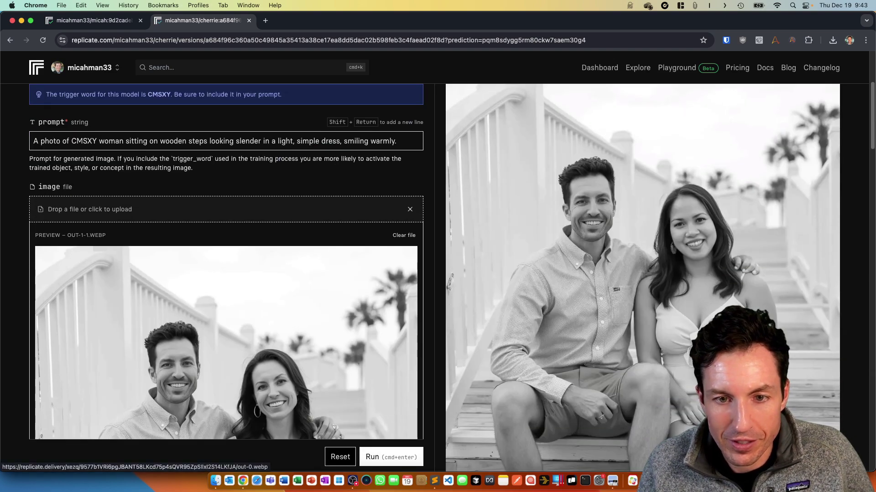
scroll(434, 277, down, 10)
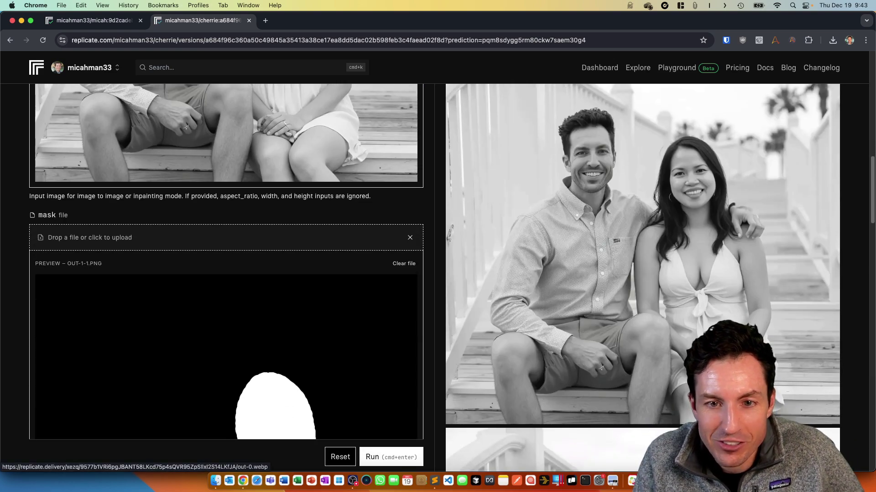
scroll(638, 274, down, 10)
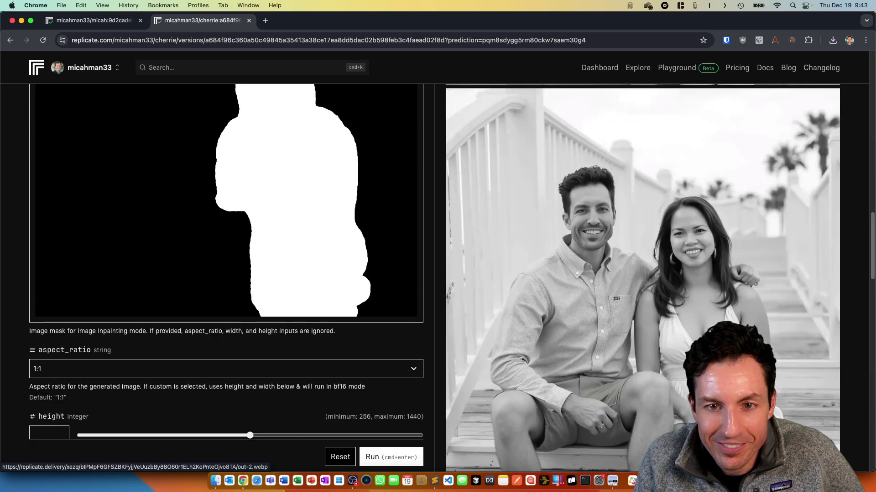
scroll(452, 277, up, 1)
scroll(434, 277, down, 2)
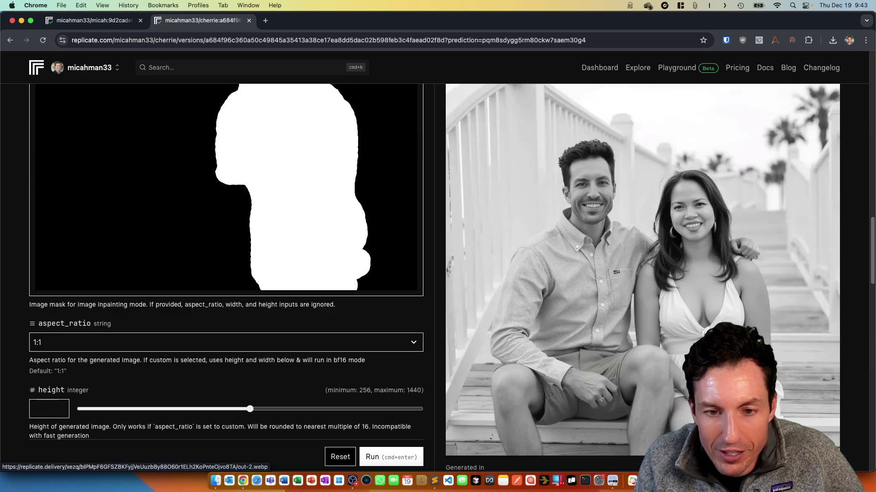
scroll(638, 274, up, 10)
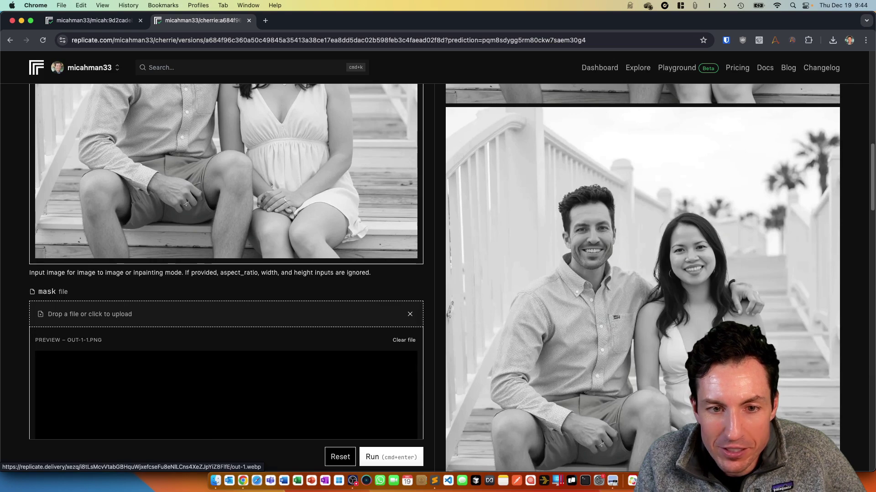
scroll(638, 274, down, 8)
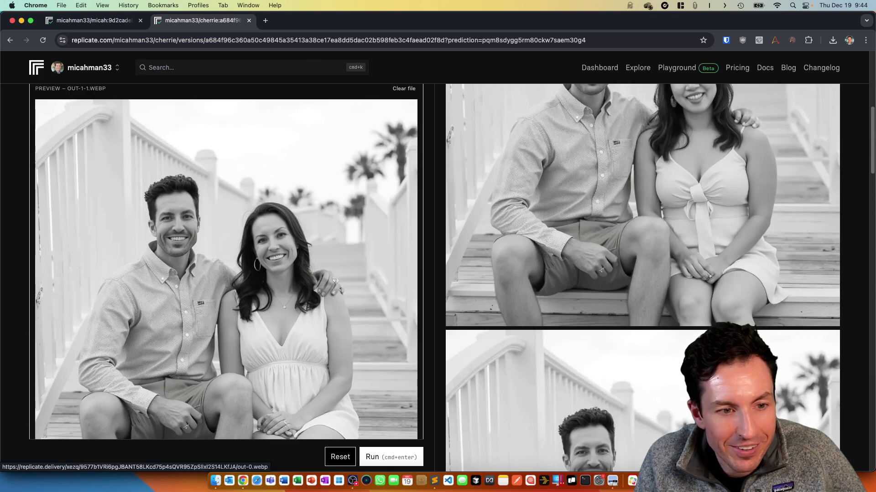
scroll(639, 274, up, 8)
scroll(639, 273, down, 10)
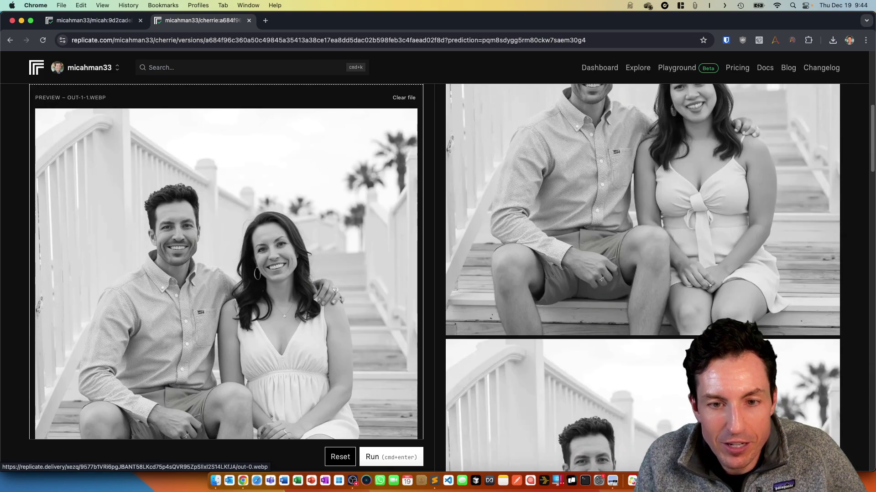
scroll(638, 273, down, 1)
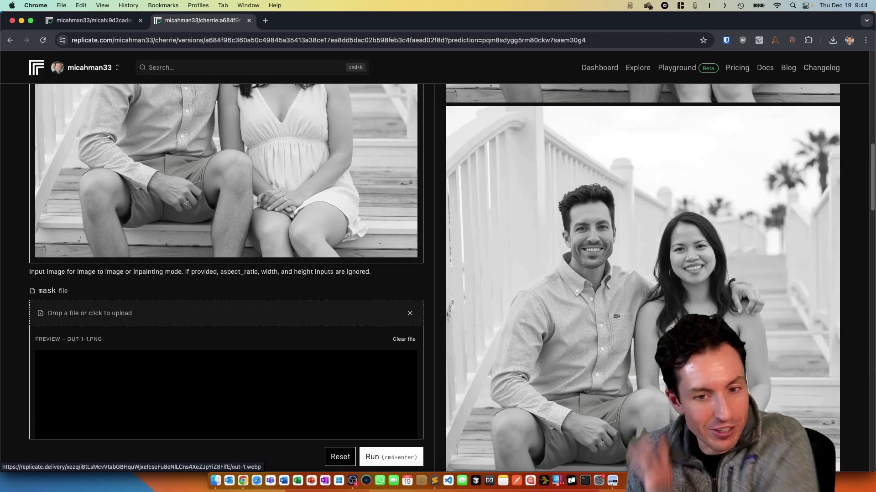
scroll(639, 274, down, 3)
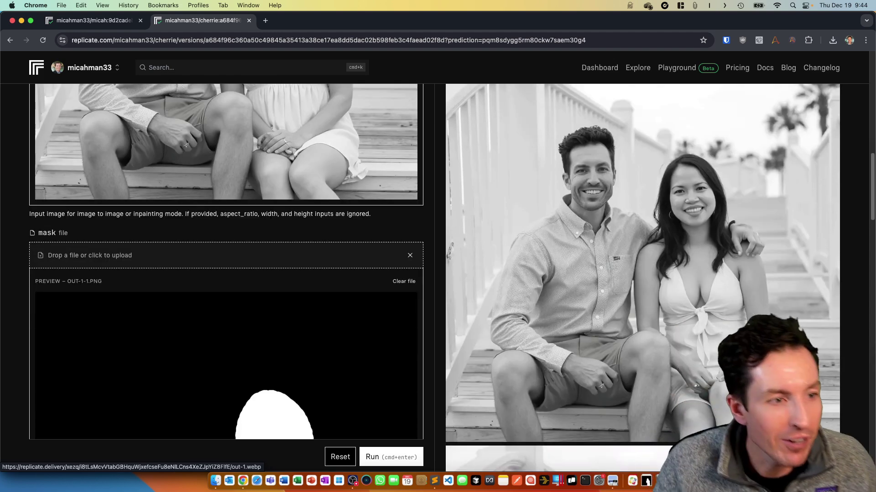
scroll(639, 274, down, 3)
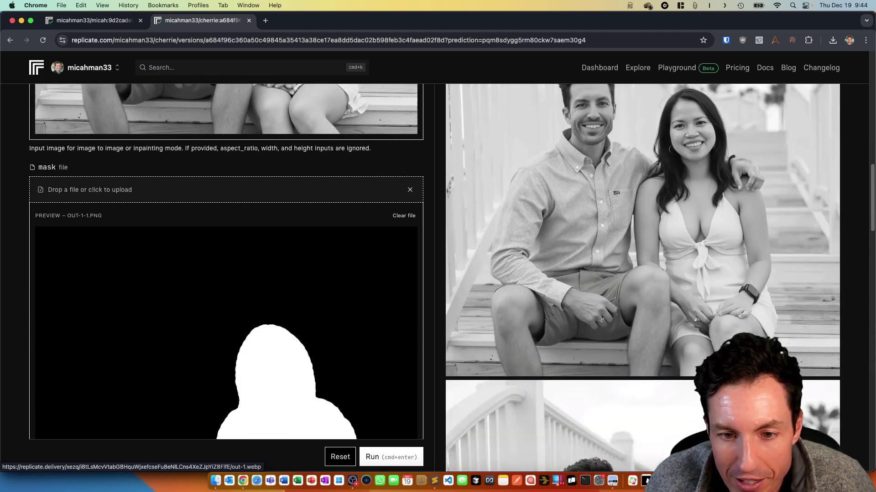
scroll(638, 273, up, 7)
scroll(638, 274, down, 4)
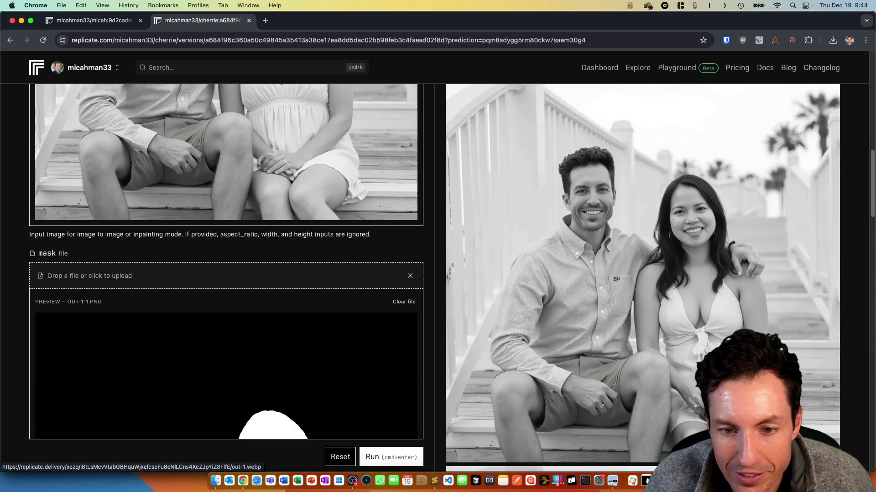
scroll(638, 273, down, 10)
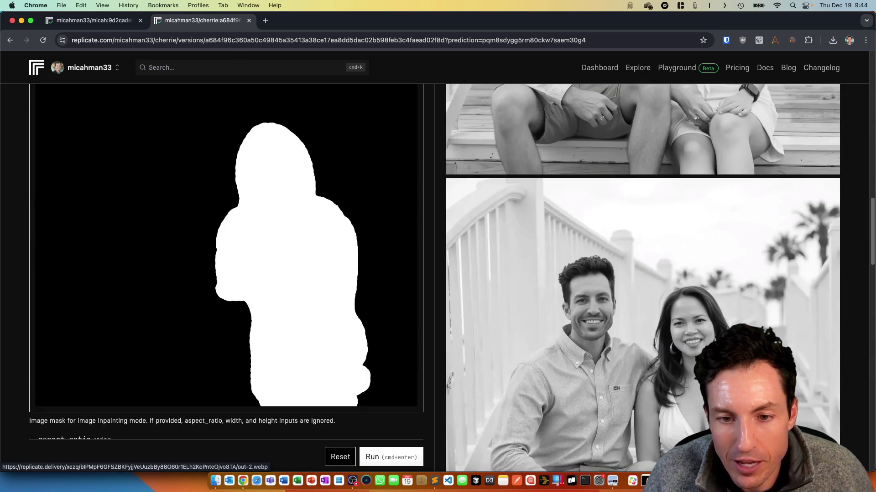
scroll(639, 273, up, 15)
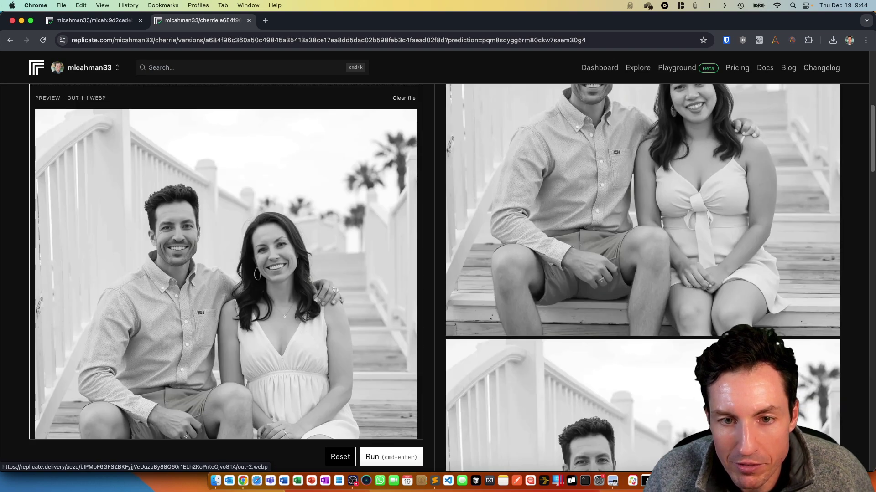
scroll(626, 254, down, 10)
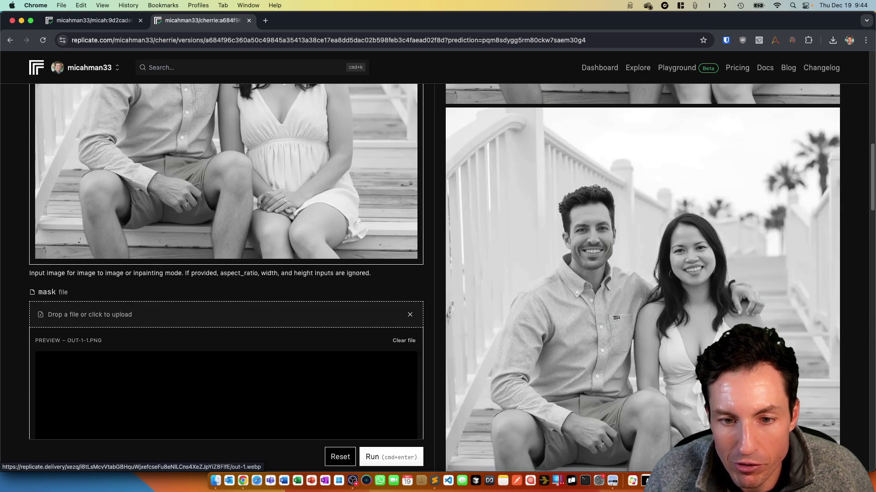
Copy the second generated output image and switch to the Photopea window
right_click(626, 254)
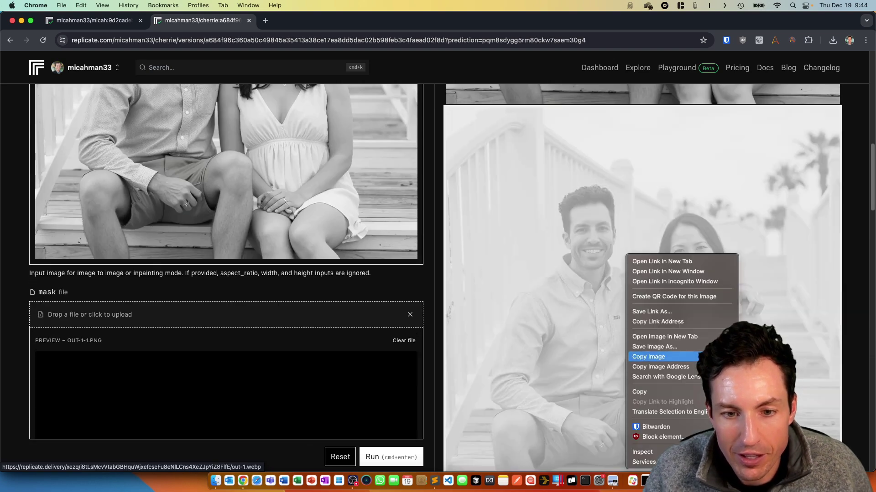
click(657, 357)
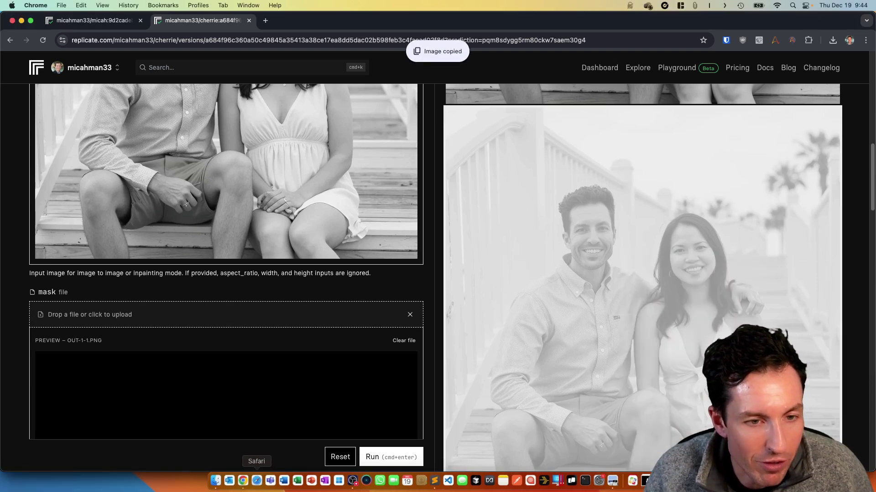
key(ctrl+Down)
key(Return)
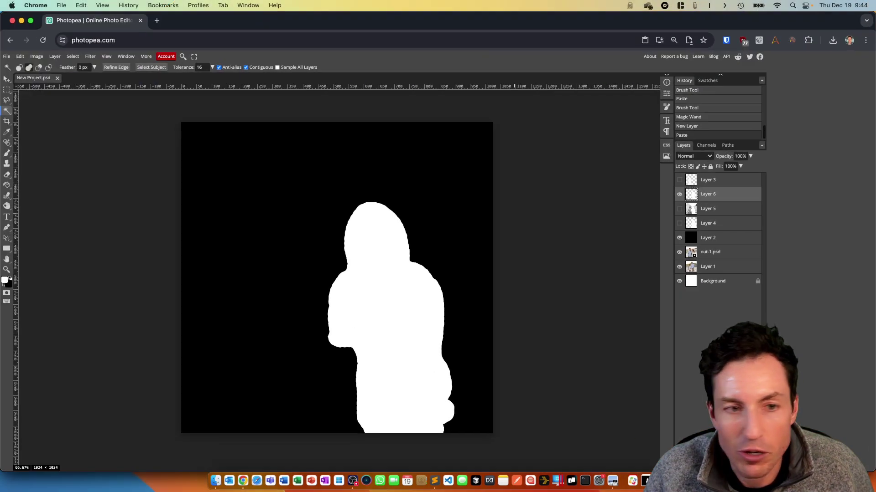
Open PhotoCardTemplate.psd from the Pictures folder
click(7, 56)
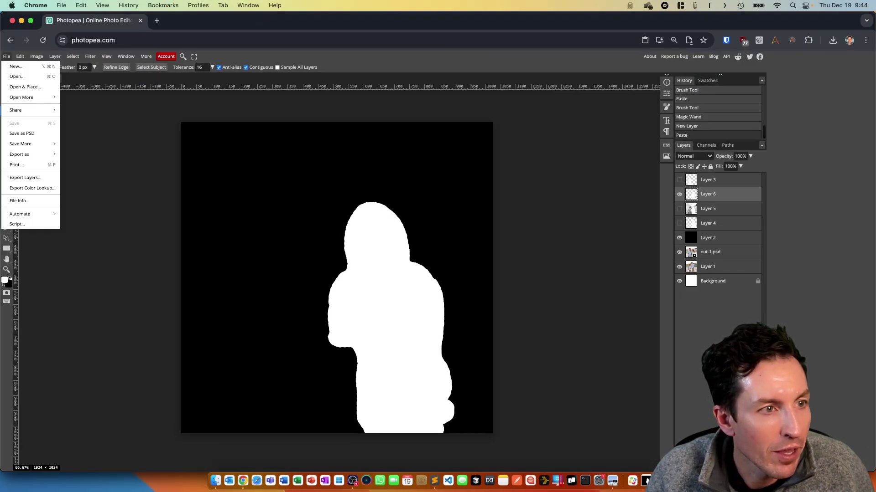
click(13, 74)
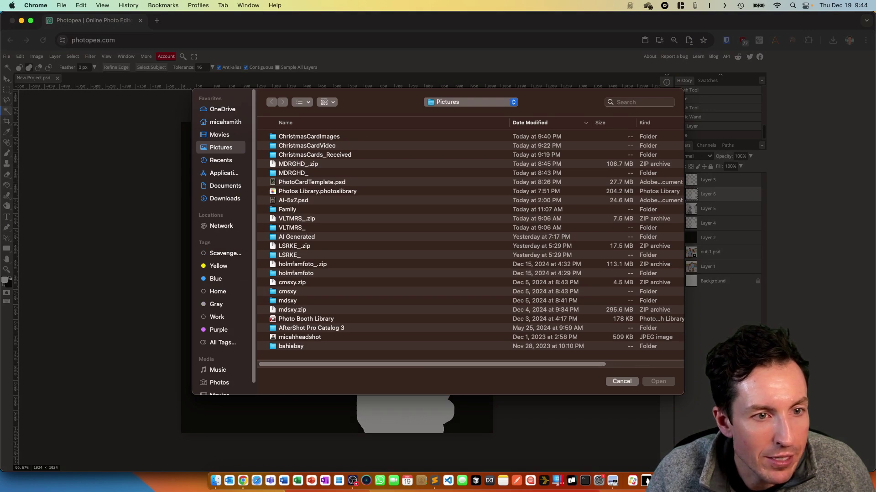
click(312, 182)
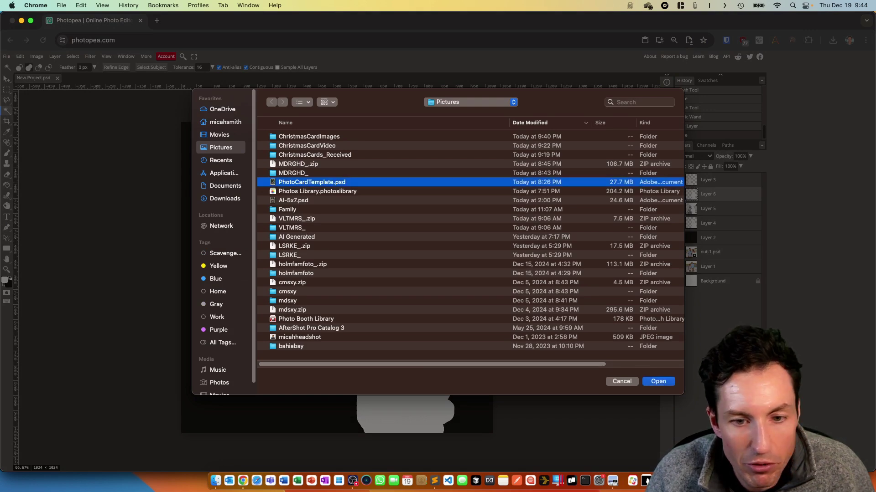
key(Return)
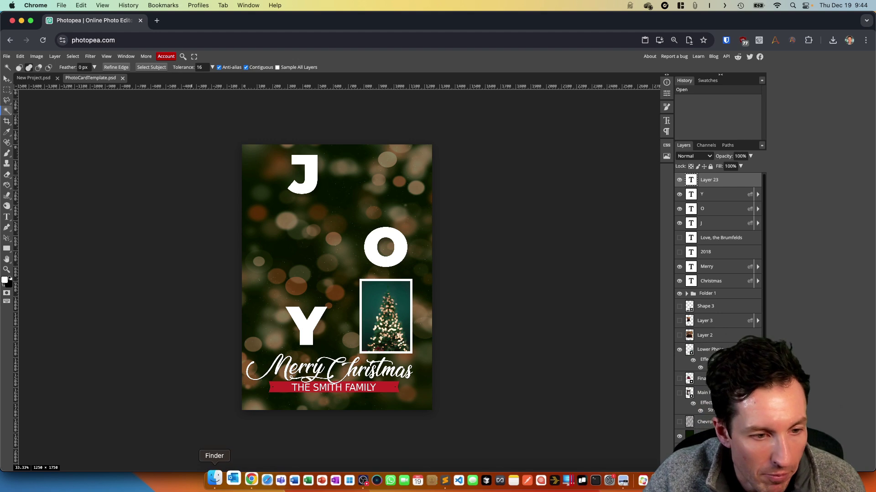
Paste the copied couple photo into the card template, switch to the Move tool and clear the selection
click(306, 226)
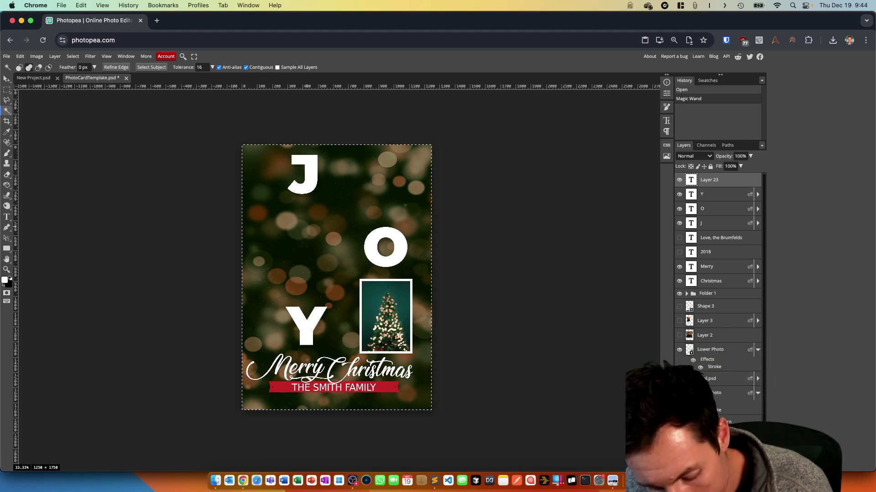
key(super+v)
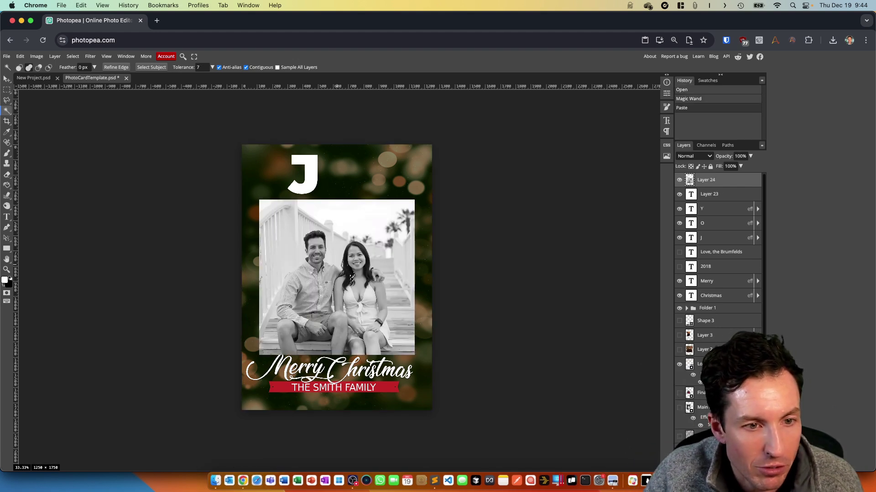
click(352, 277)
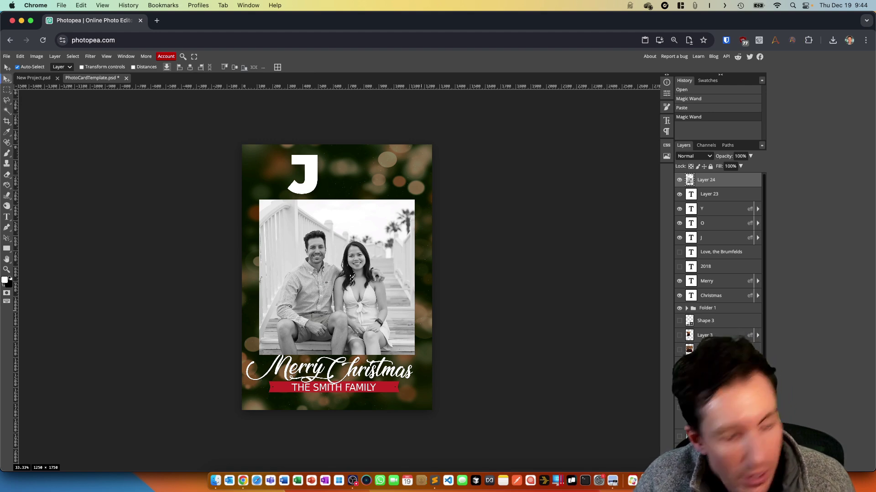
key(v)
key(super+d)
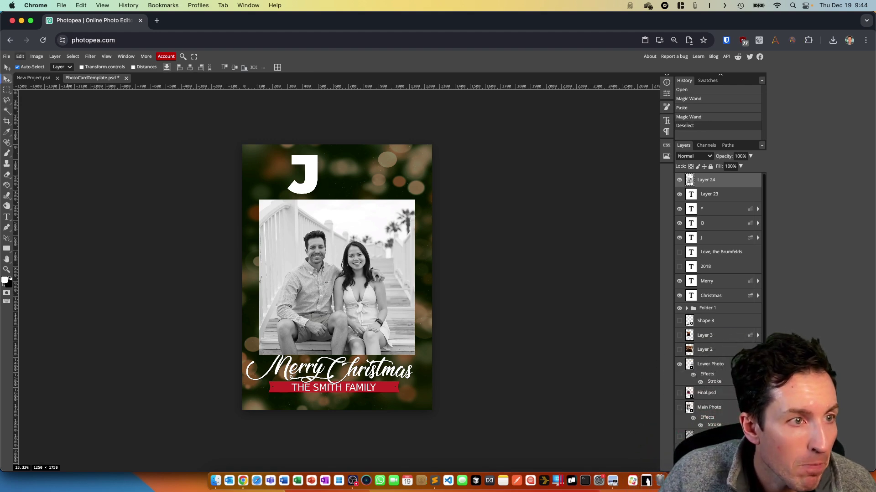
Crop the black-and-white photo tighter around the couple with a rectangular selection, paste the crop as a new layer and hide Layer 24
key(m)
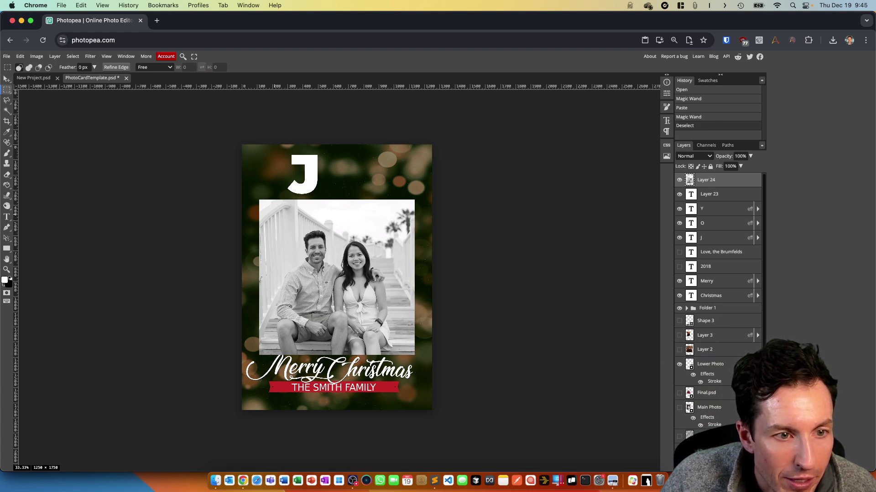
drag(274, 213, 396, 334)
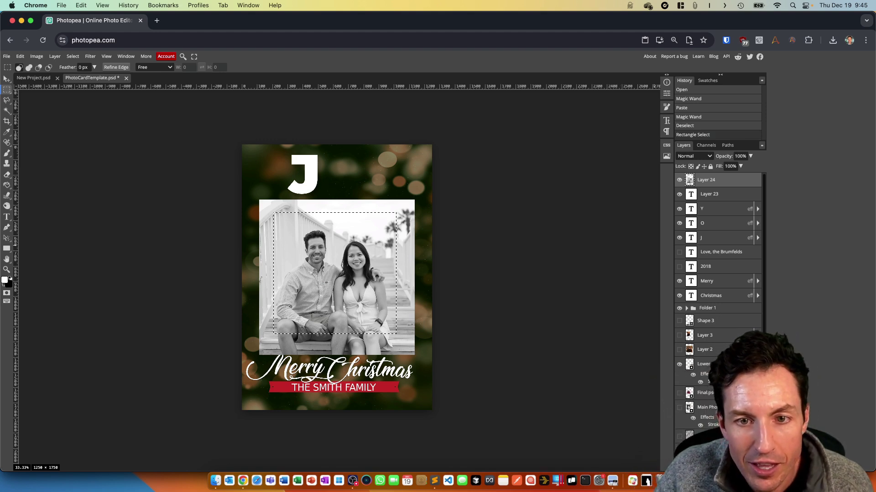
click(679, 179)
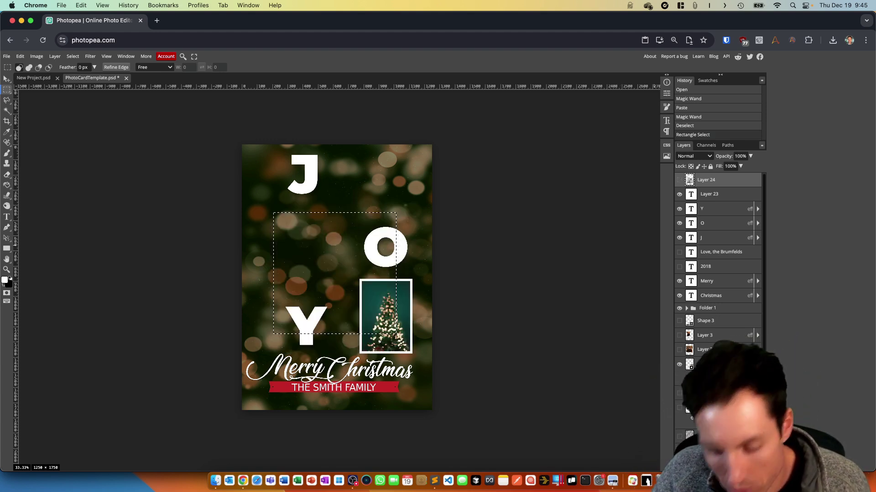
key(cmd+v)
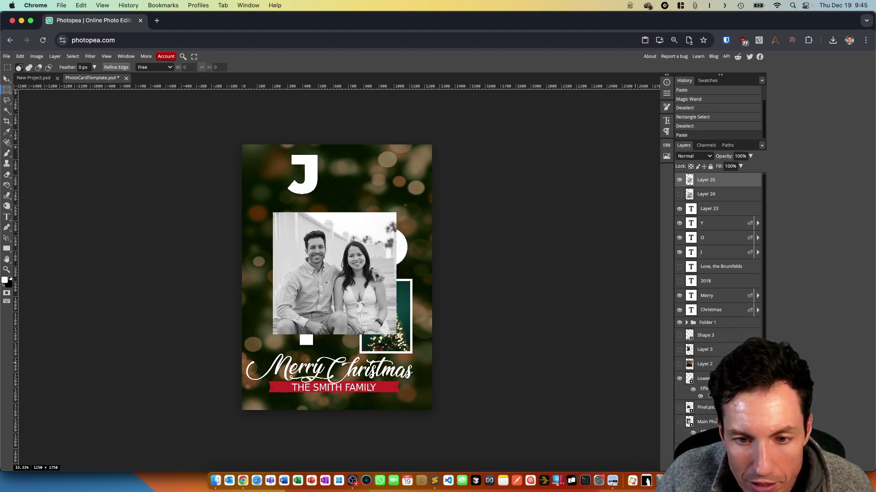
Copy the layer style of the Lower Photo layer onto the cropped black-and-white photo
click(702, 378)
right_click(703, 193)
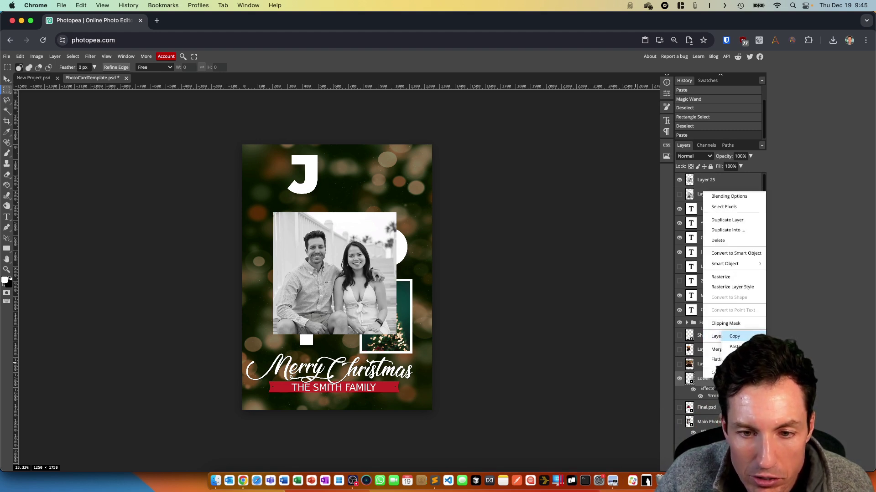
click(734, 337)
click(703, 180)
right_click(703, 180)
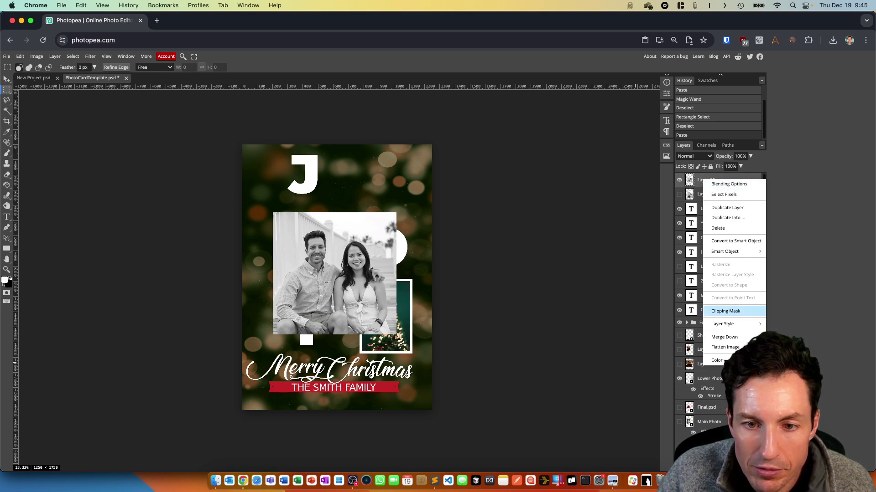
click(734, 335)
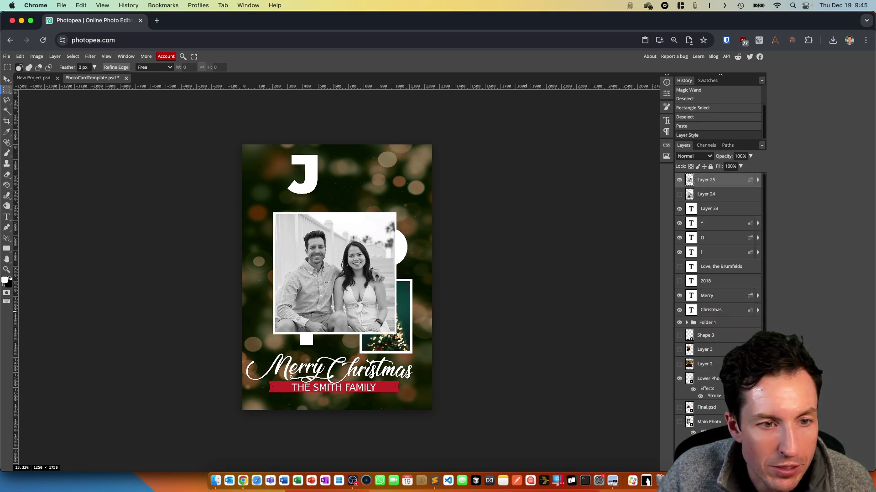
Scale the black-and-white photo to about 57%, rotate it about 8.6° and place it beside the J, above the O
key(v)
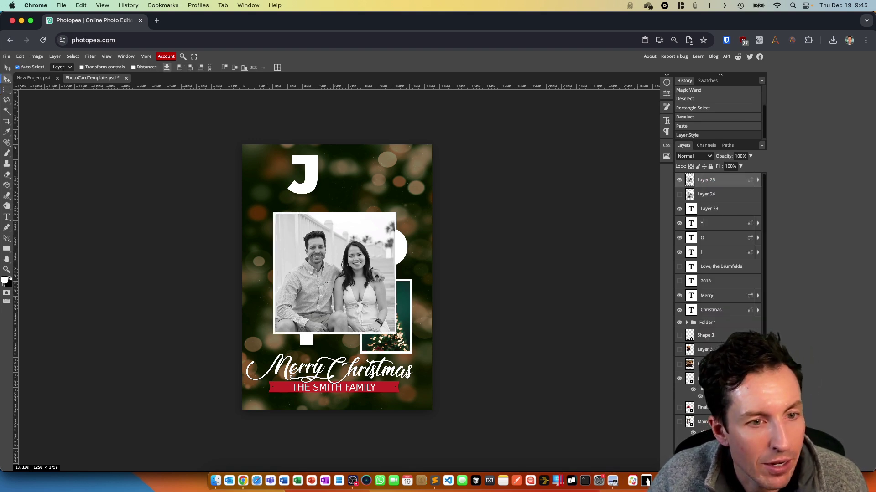
drag(335, 273, 346, 253)
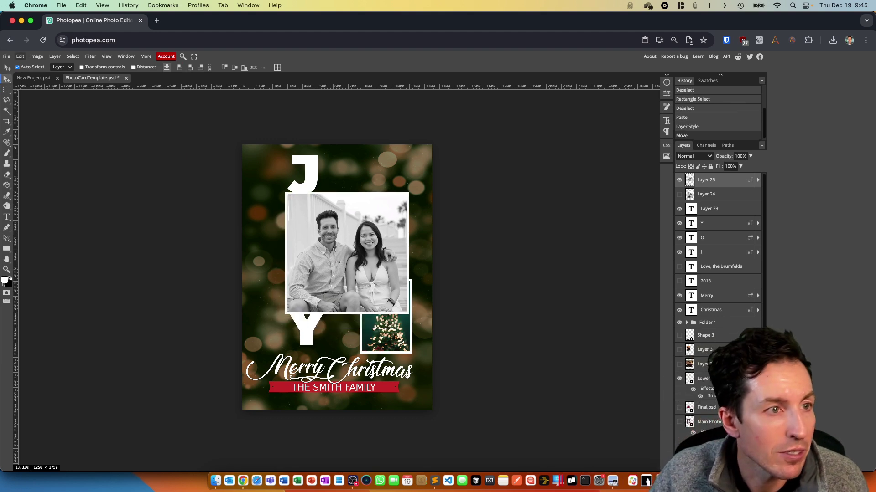
click(20, 56)
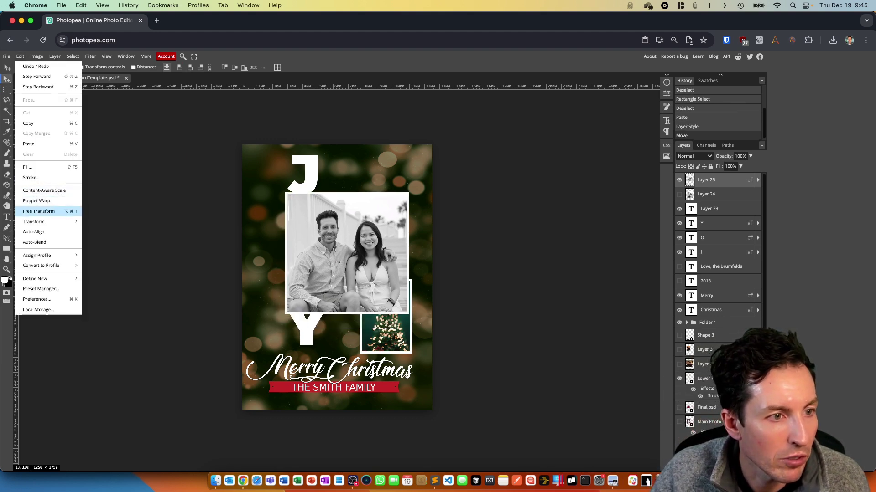
click(39, 211)
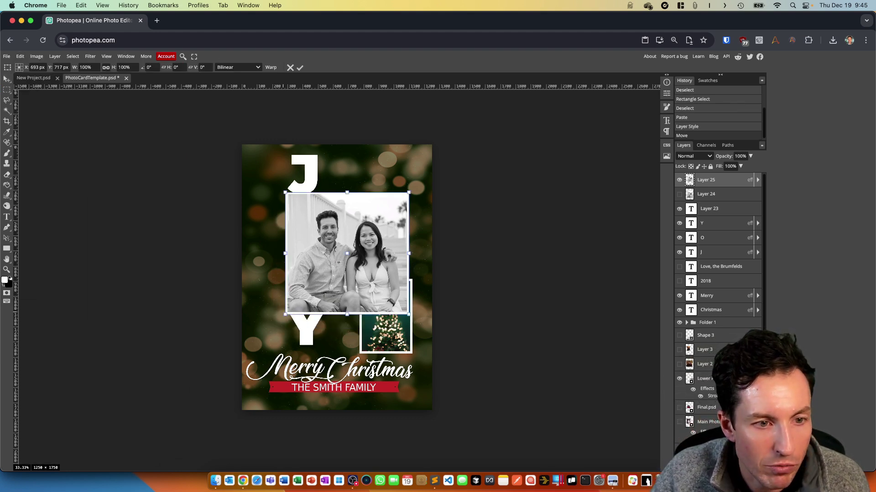
drag(285, 315, 321, 279)
drag(414, 283, 405, 292)
drag(365, 241, 385, 197)
drag(423, 238, 411, 216)
drag(379, 181, 380, 192)
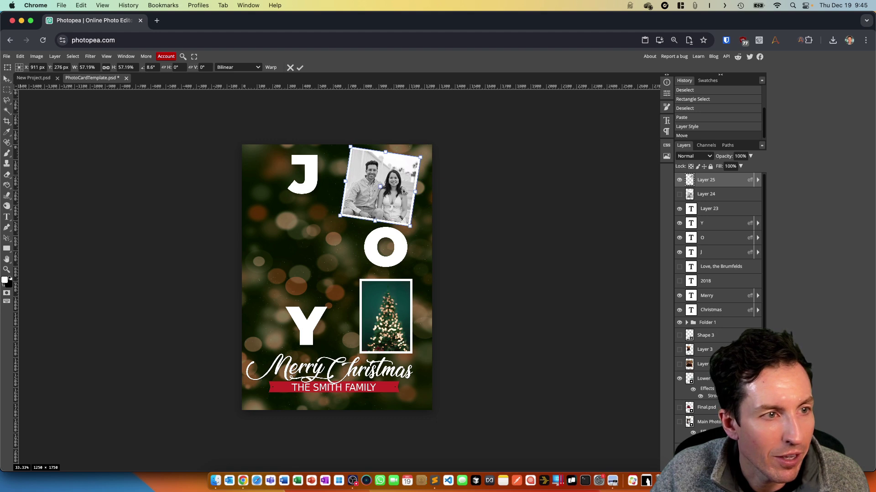
key(Return)
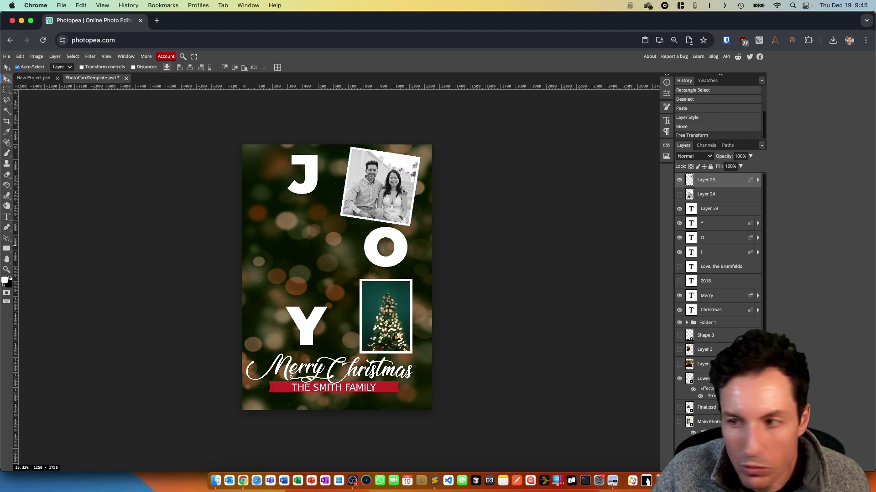
Place the out-1-2 beach photo from Finder into the card, scaled to about 69% and positioned between the J and the Y
click(215, 481)
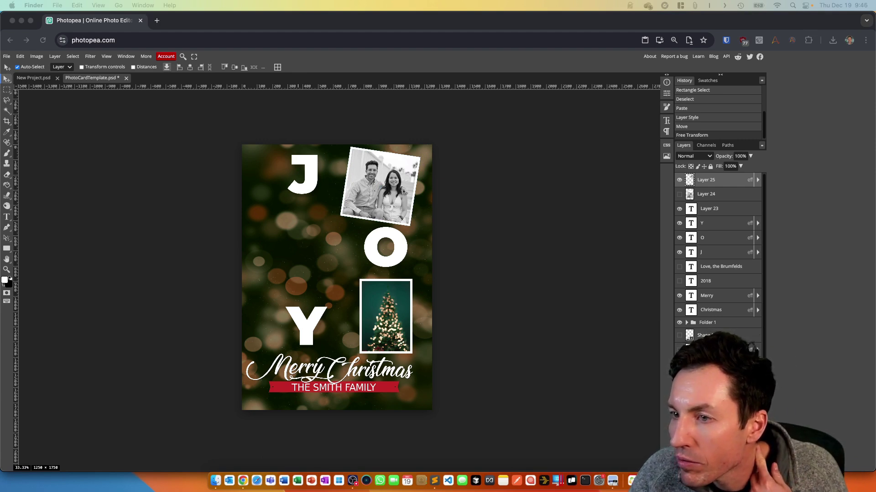
drag(584, 210, 329, 270)
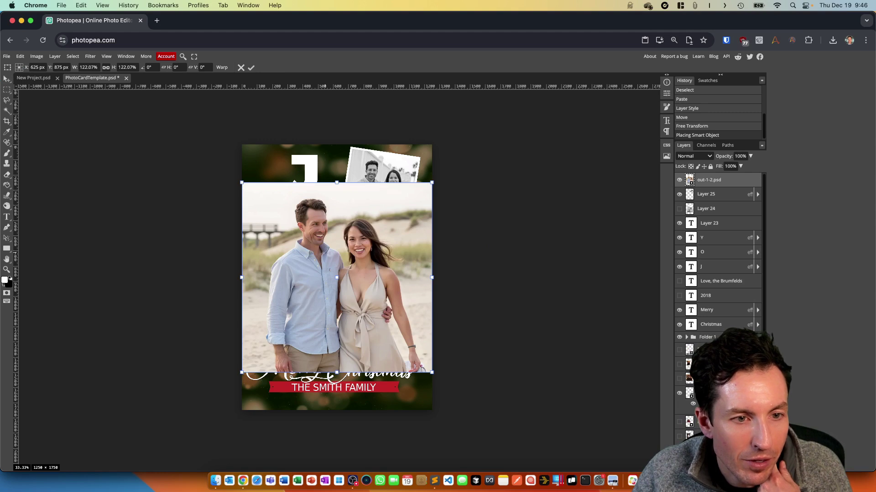
drag(432, 372, 349, 296)
right_click(311, 243)
click(301, 242)
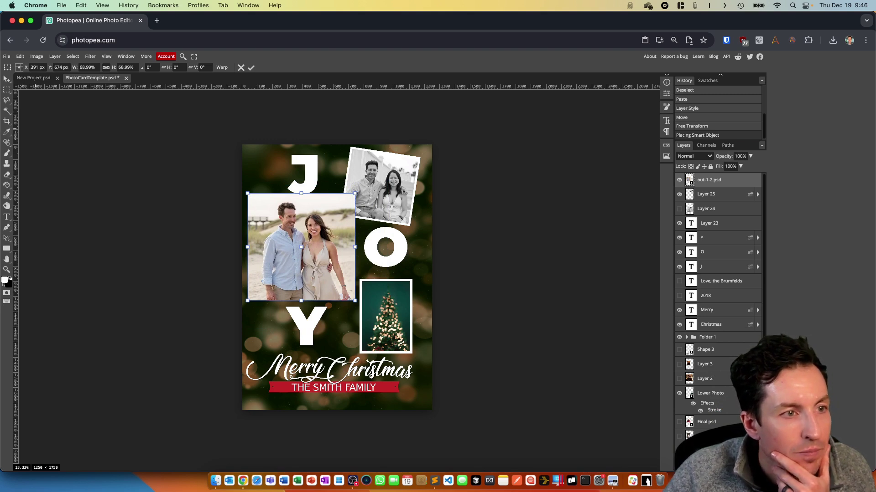
key(Return)
Copy a portrait-shaped crop around the beach couple onto a new layer and hide the out-1-2.psd layer
key(m)
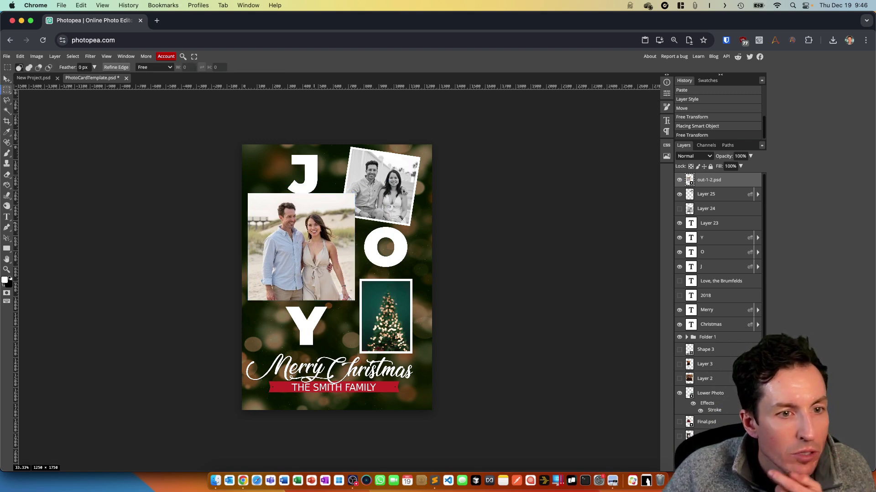
drag(261, 197, 336, 301)
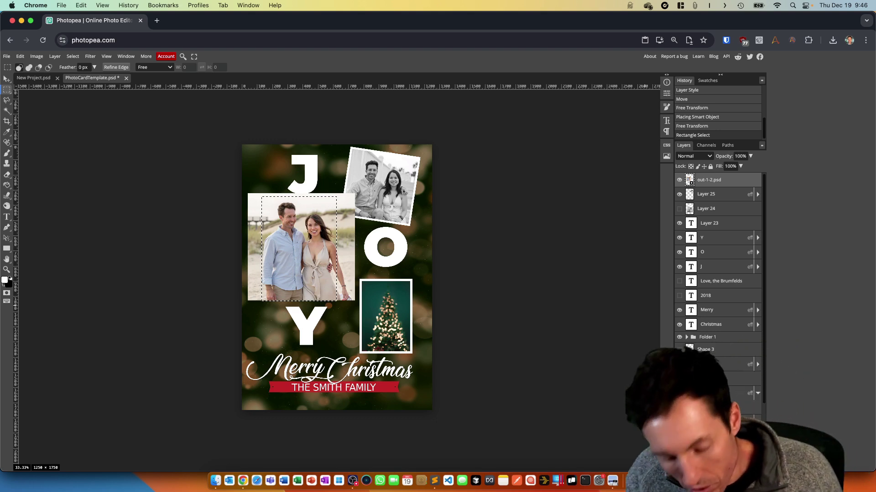
key(super+shift+n)
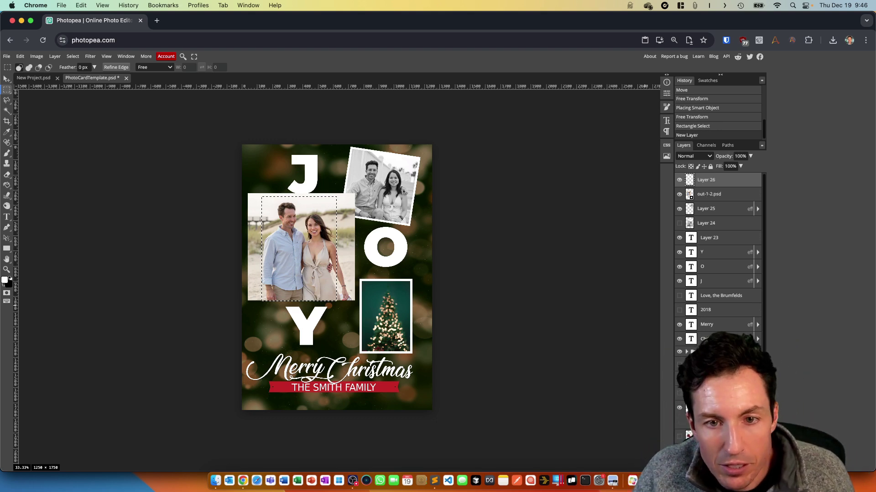
click(679, 194)
key(super+v)
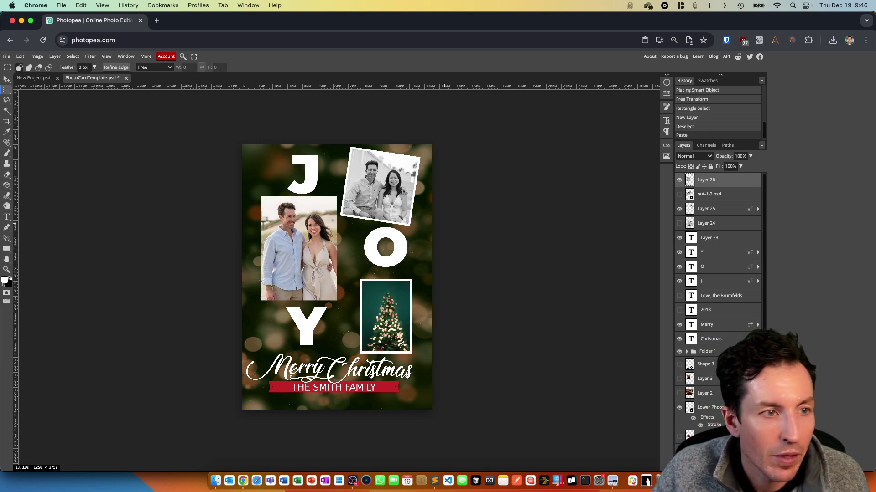
Paste the copied layer style onto the cropped beach photo and hide the Lower Photo layer with the Christmas tree
right_click(704, 180)
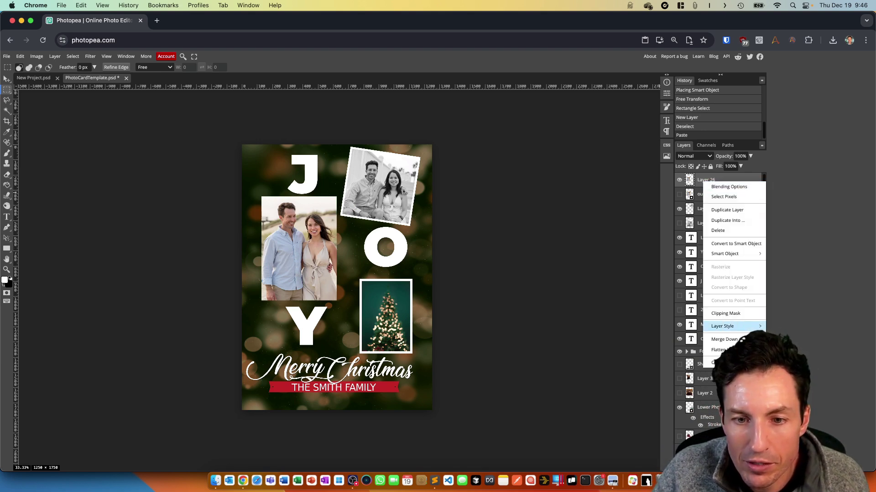
click(737, 337)
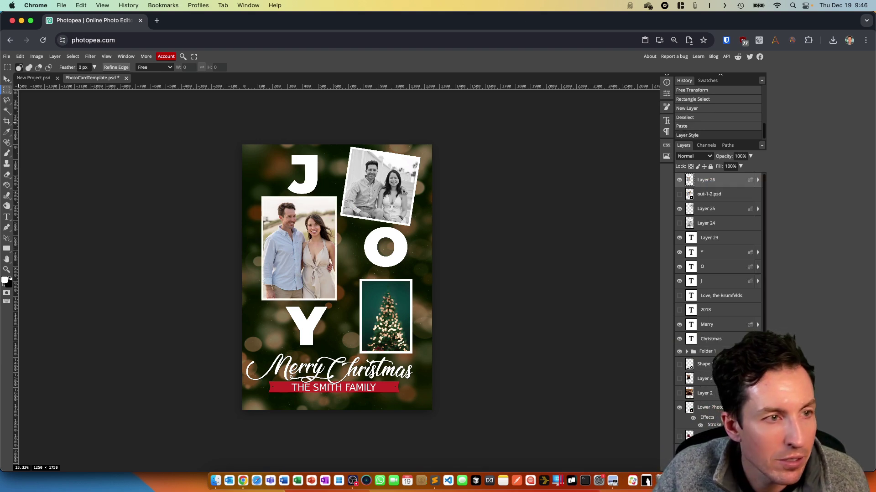
key(v)
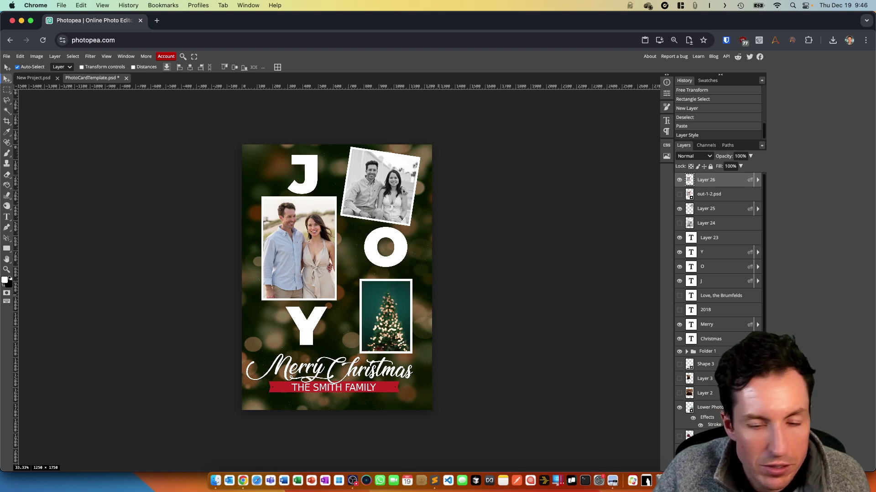
click(679, 407)
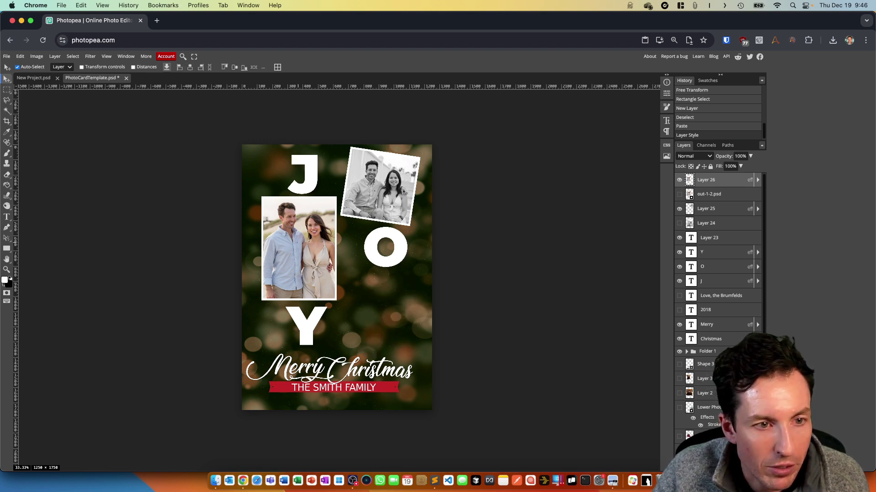
Move the beach photo below the O beside the Y, scale it to about 70% and rotate it about -7.9°
drag(298, 248, 365, 289)
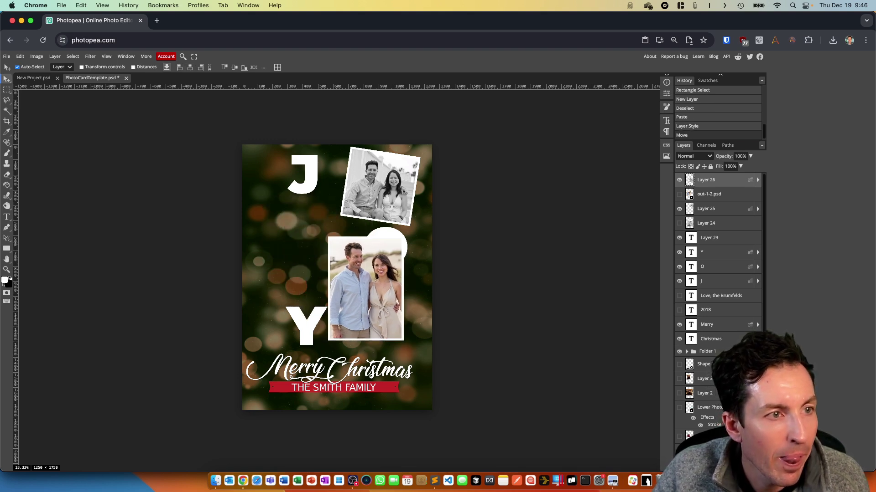
click(20, 56)
click(39, 211)
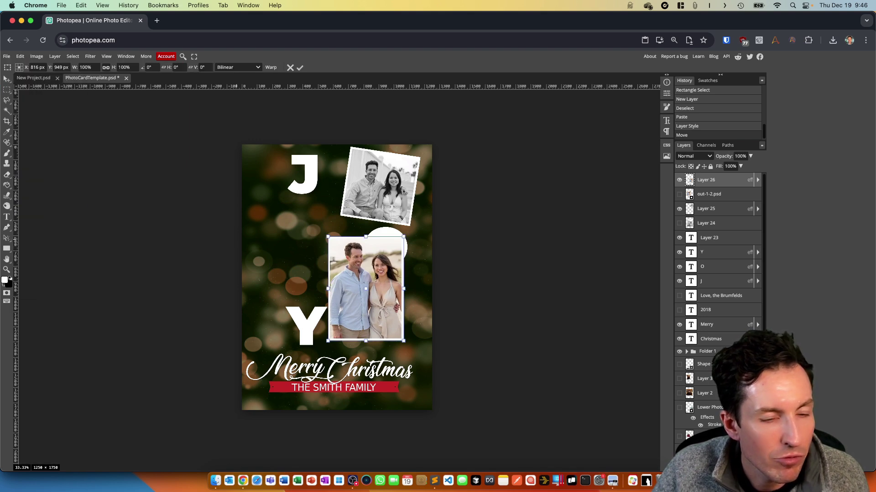
drag(328, 237, 351, 268)
drag(400, 314, 404, 322)
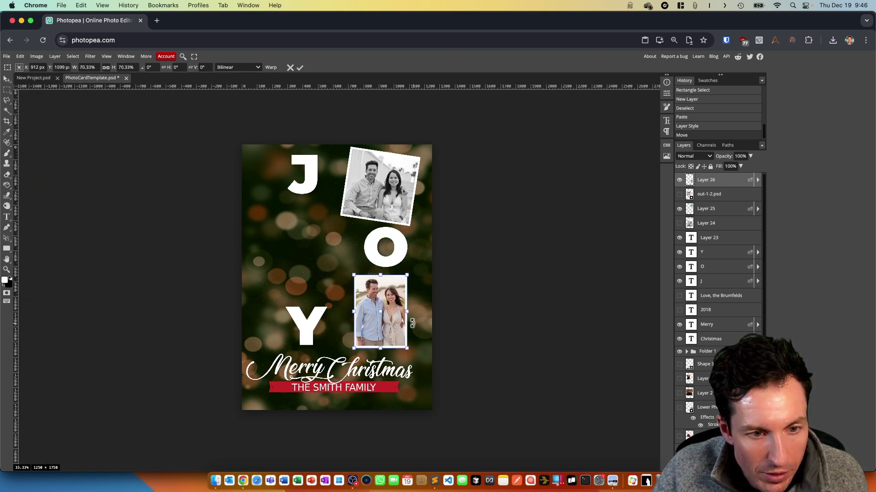
drag(410, 351, 420, 353)
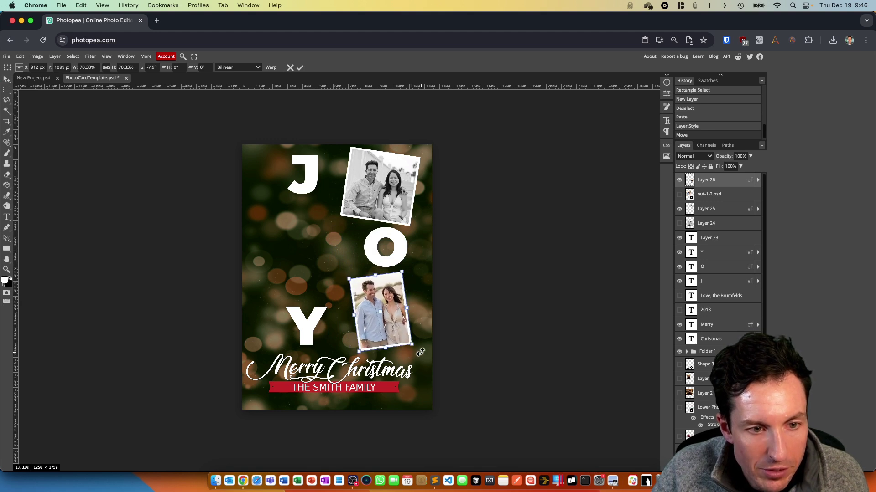
drag(348, 279, 347, 276)
key(Return)
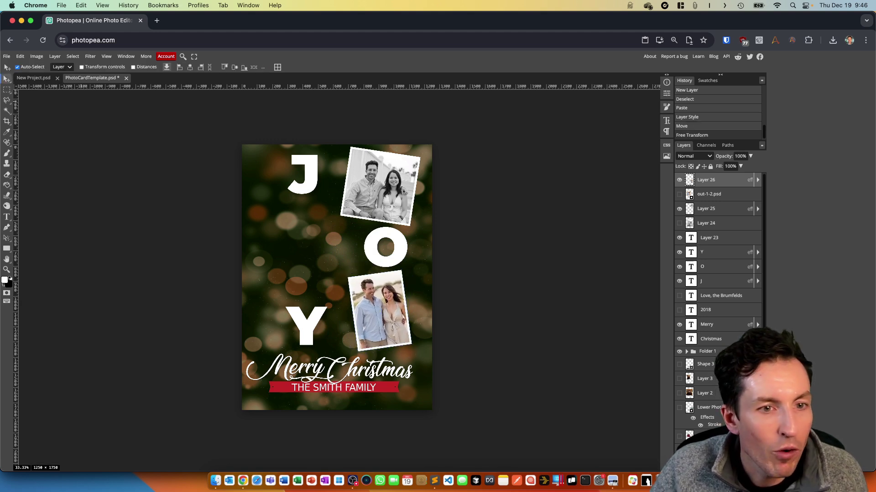